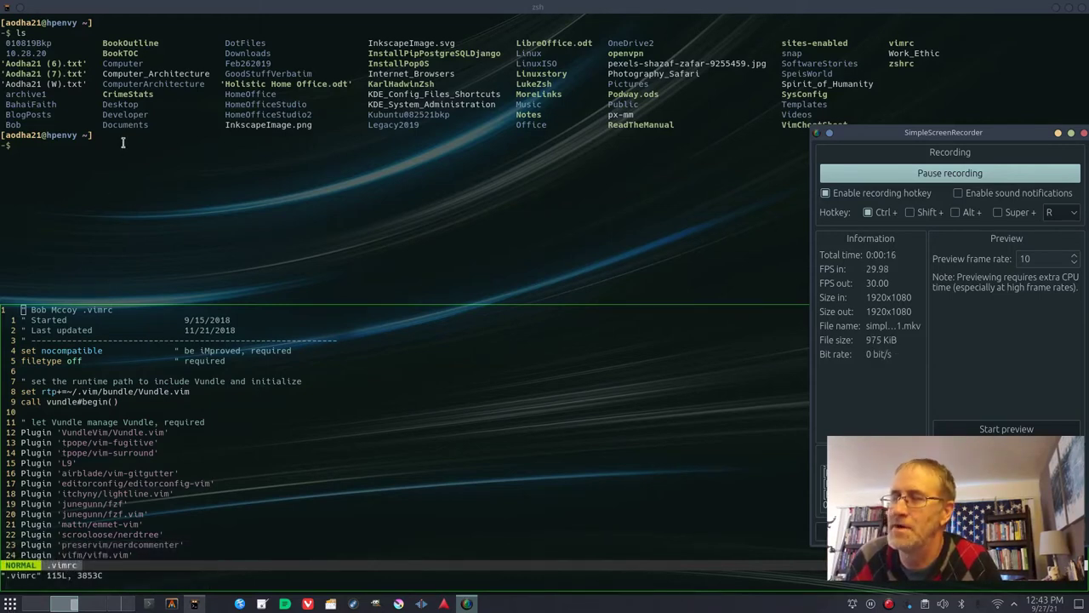
Step: Switch to Desktop 1, where Vivaldi shows the .zshrc GitHub gist
{"action": "left_click", "coordinate": [37, 606]}
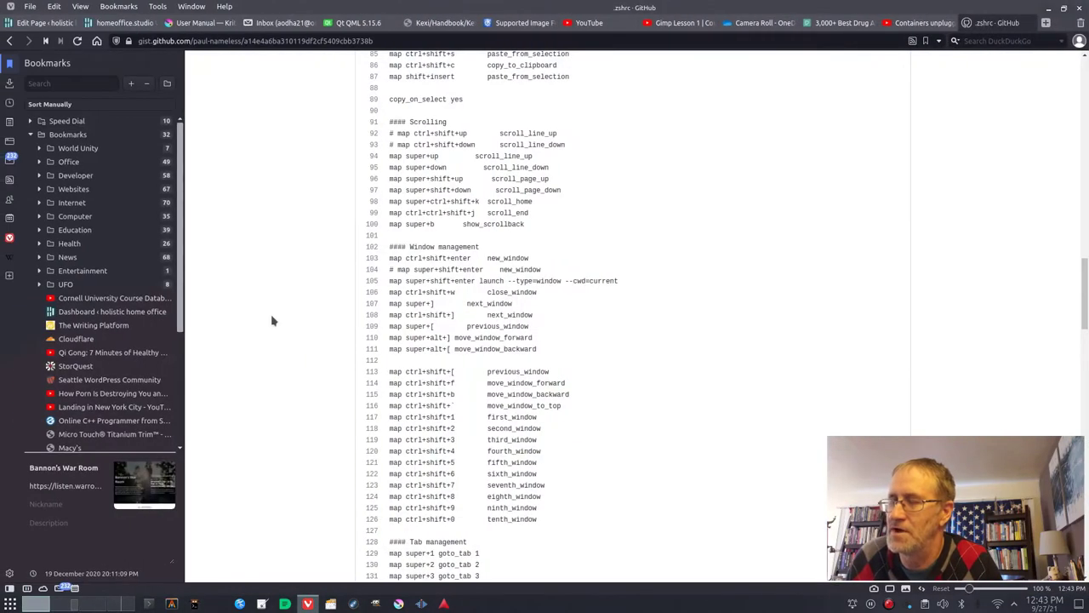
Step: Switch to the homeoffice.studio tab and scroll to the top of the WORDPRESS article
{"action": "left_click", "coordinate": [117, 24]}
{"action": "scroll", "coordinate": [322, 271], "scroll_direction": "up", "scroll_amount": 10}
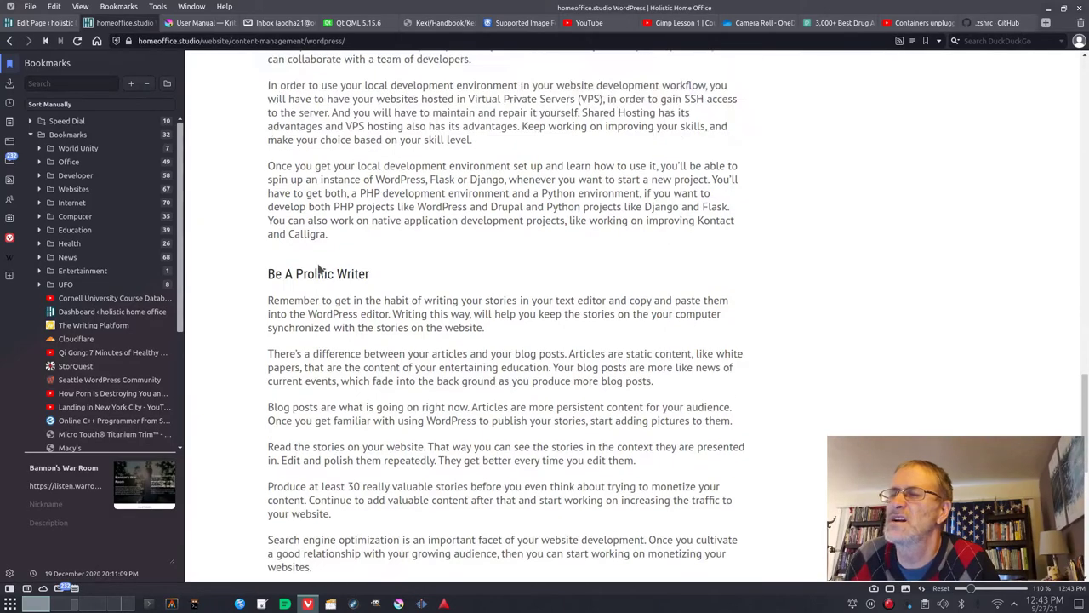
{"action": "scroll", "coordinate": [320, 269], "scroll_direction": "up", "scroll_amount": 10}
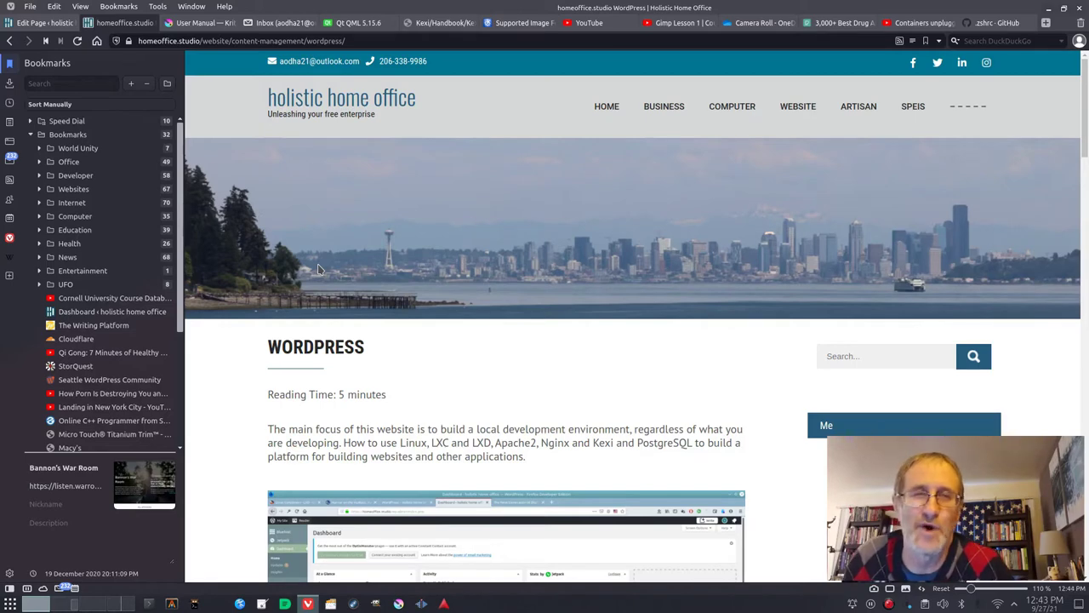
{"action": "scroll", "coordinate": [319, 270], "scroll_direction": "down", "scroll_amount": 2}
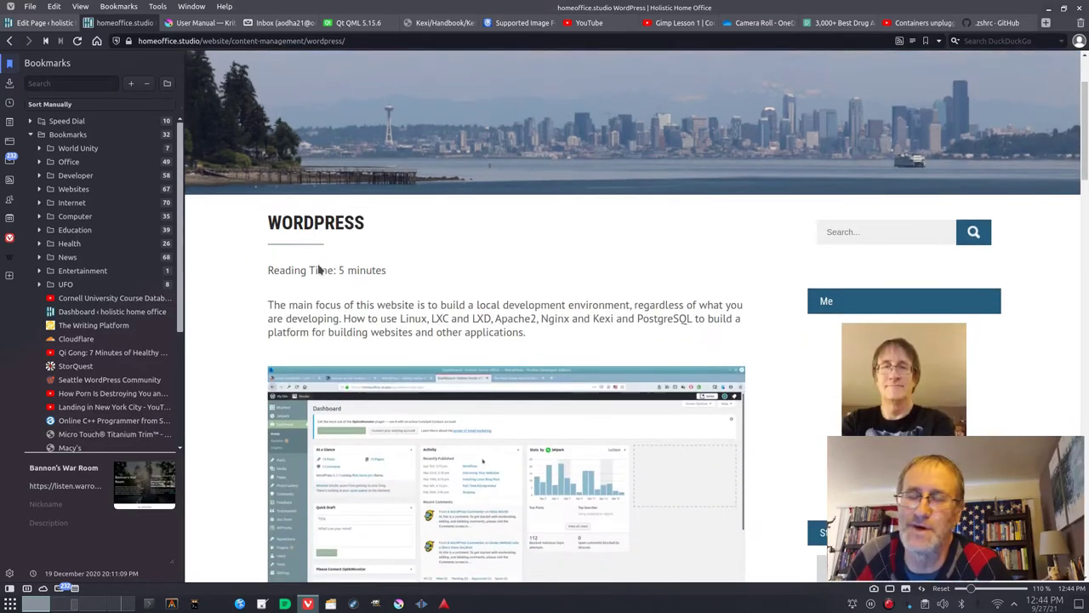
{"action": "scroll", "coordinate": [318, 263], "scroll_direction": "up", "scroll_amount": 2}
{"action": "scroll", "coordinate": [319, 264], "scroll_direction": "down", "scroll_amount": 2}
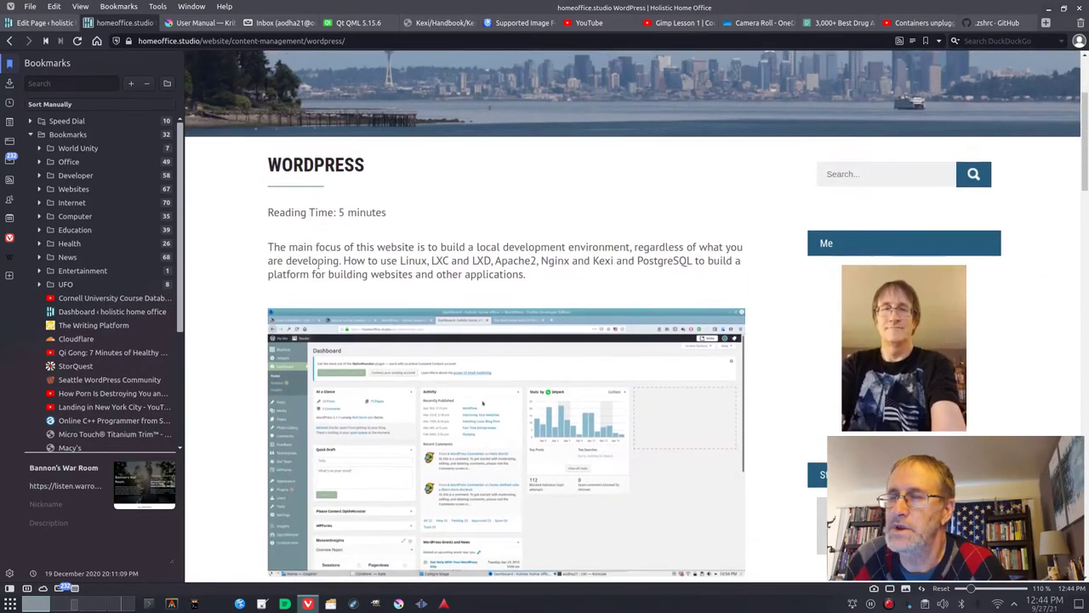
{"action": "scroll", "coordinate": [318, 264], "scroll_direction": "up", "scroll_amount": 1}
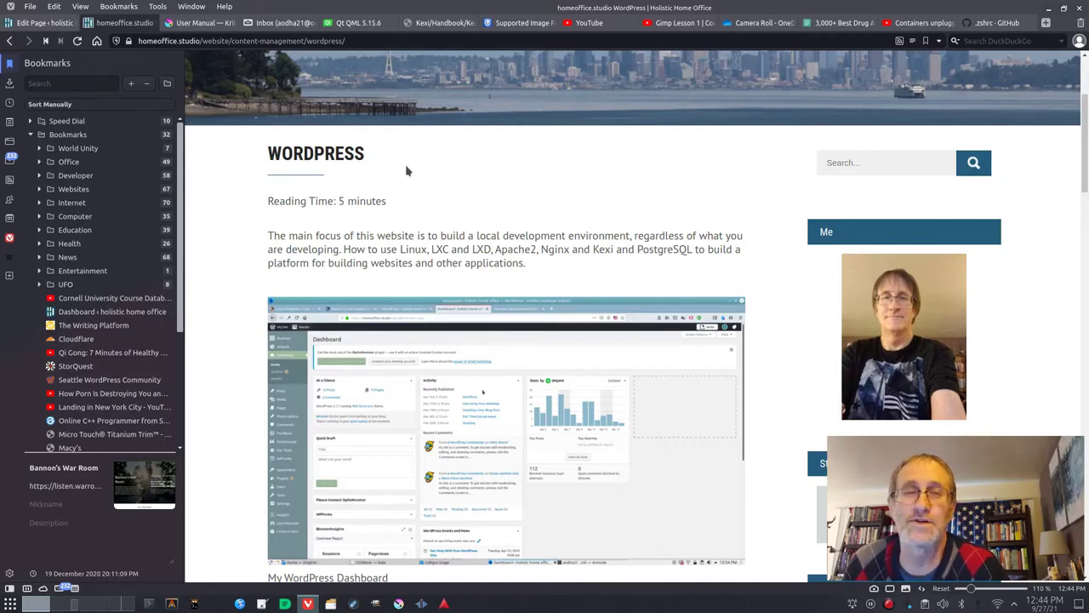
{"action": "scroll", "coordinate": [407, 171], "scroll_direction": "down", "scroll_amount": 10}
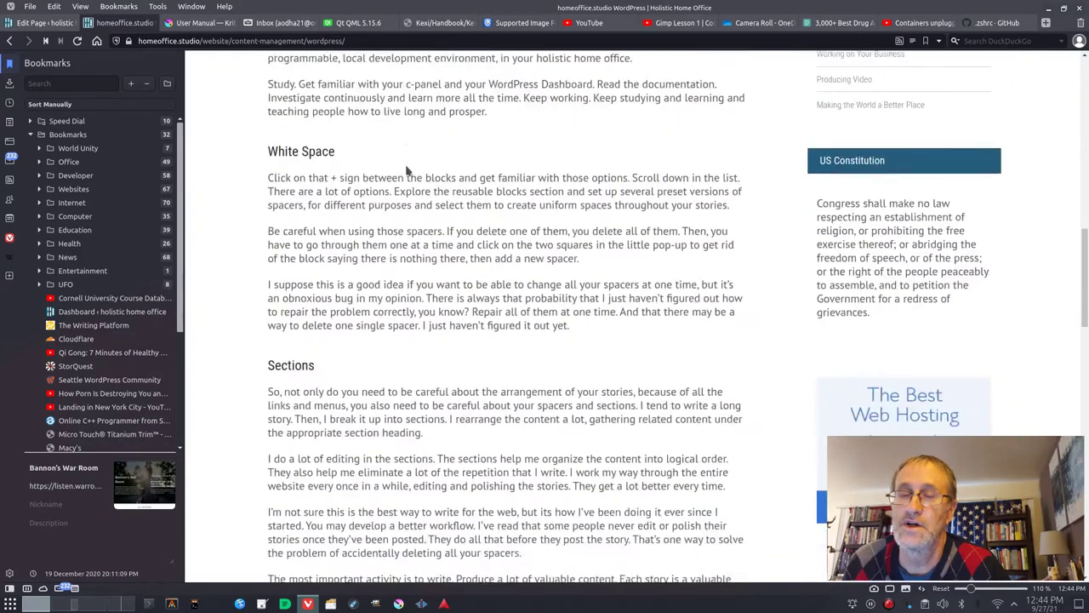
{"action": "scroll", "coordinate": [407, 171], "scroll_direction": "down", "scroll_amount": 3}
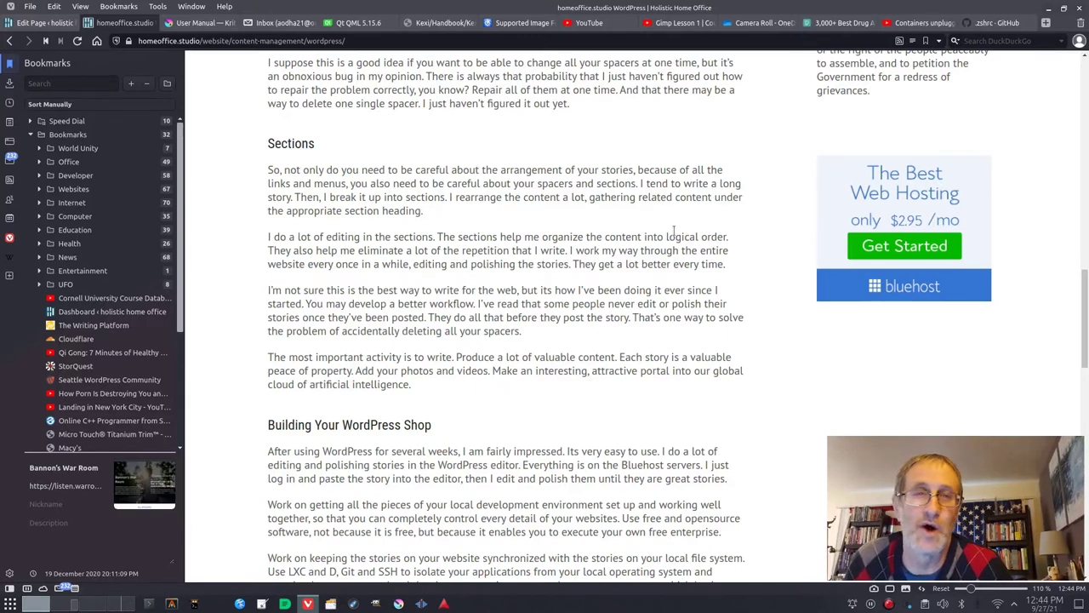
{"action": "scroll", "coordinate": [673, 230], "scroll_direction": "up", "scroll_amount": 10}
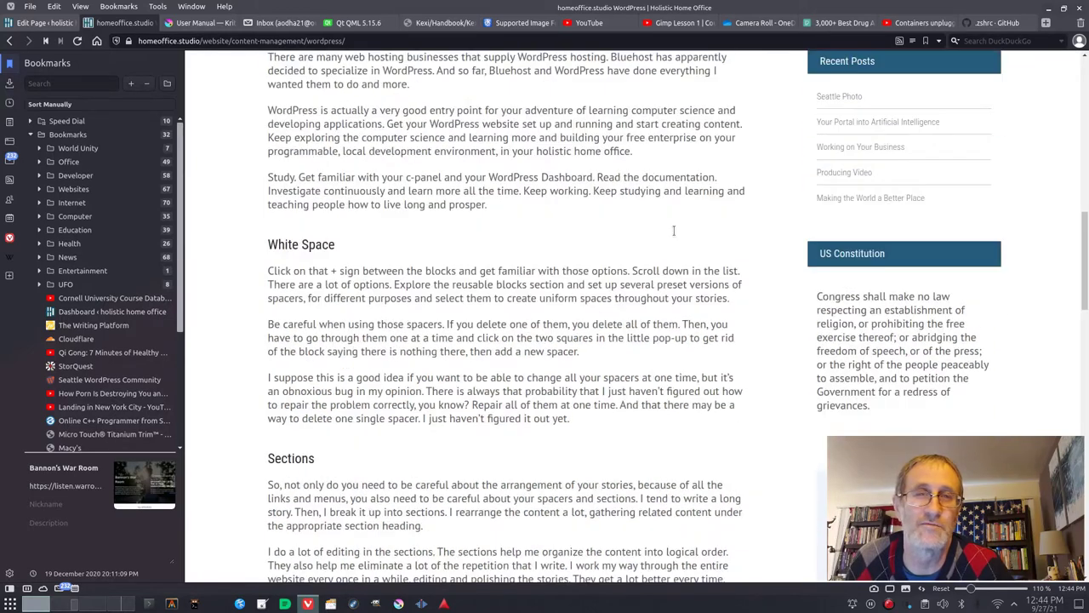
{"action": "scroll", "coordinate": [673, 235], "scroll_direction": "down", "scroll_amount": 10}
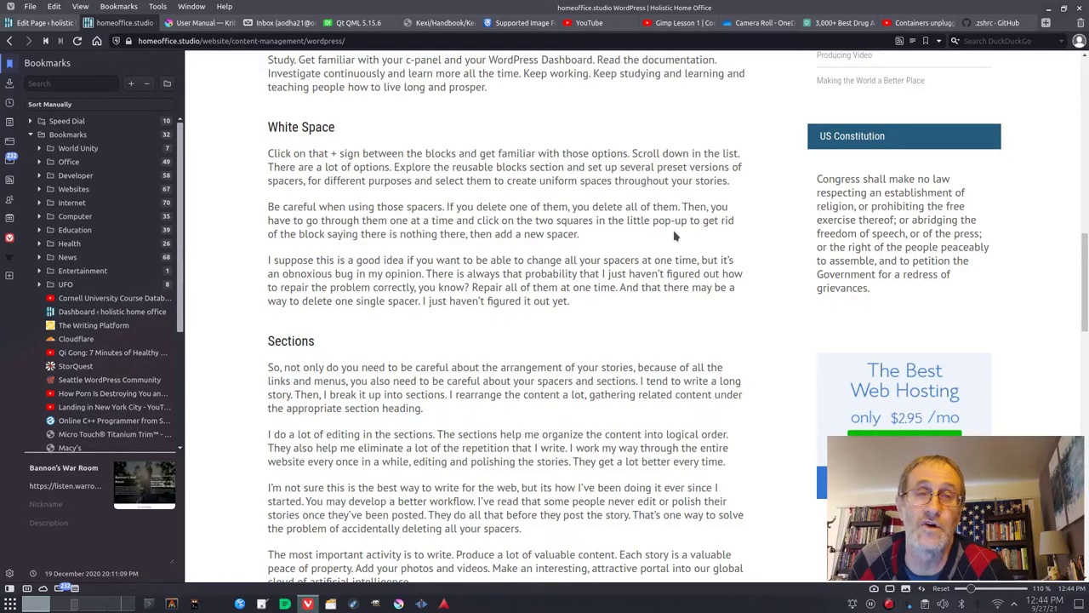
{"action": "scroll", "coordinate": [675, 236], "scroll_direction": "up", "scroll_amount": 3}
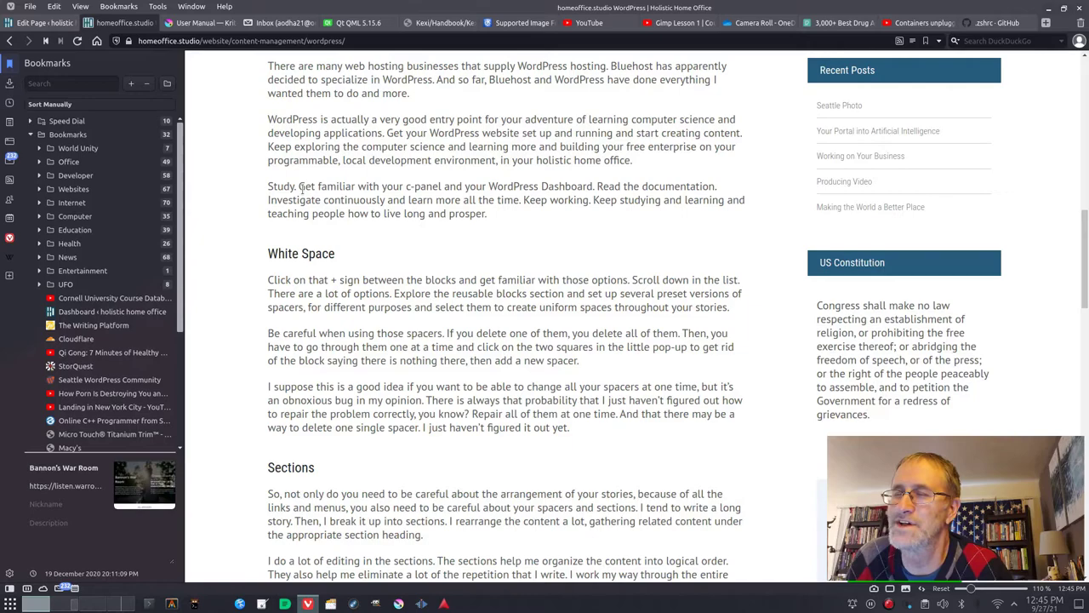
{"action": "scroll", "coordinate": [303, 189], "scroll_direction": "down", "scroll_amount": 3}
{"action": "scroll", "coordinate": [303, 189], "scroll_direction": "up", "scroll_amount": 4}
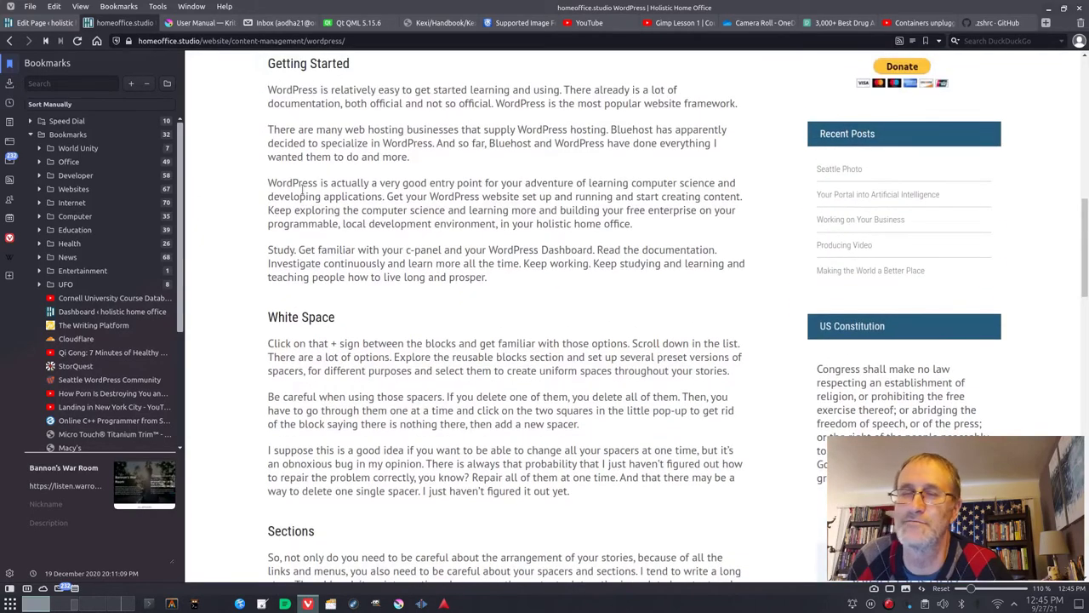
{"action": "scroll", "coordinate": [303, 189], "scroll_direction": "up", "scroll_amount": 8}
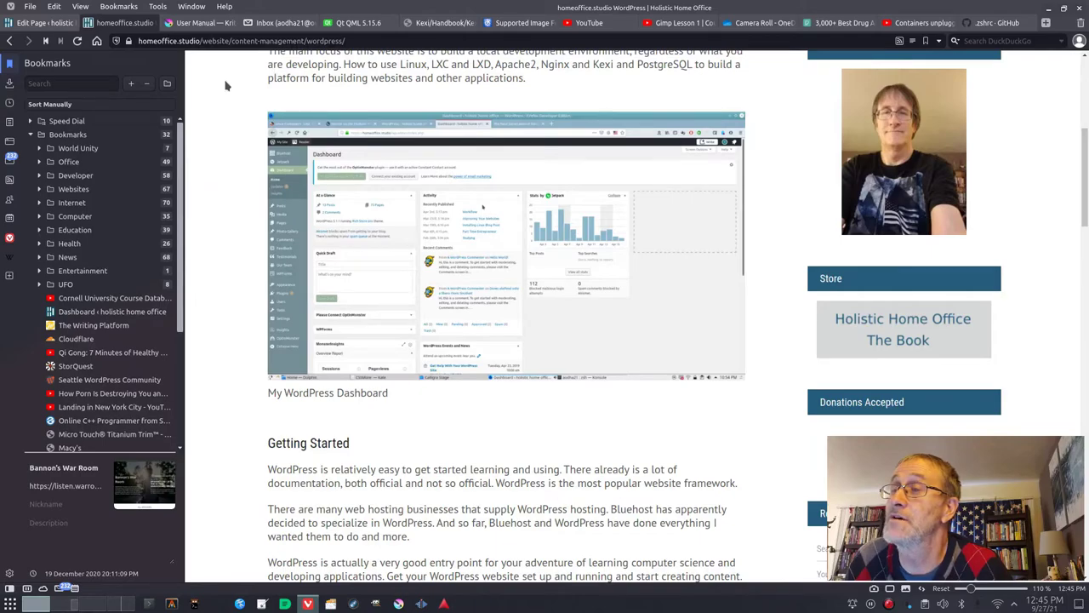
Step: Open the holistic home office page in the WordPress block editor
{"action": "left_click", "coordinate": [41, 23]}
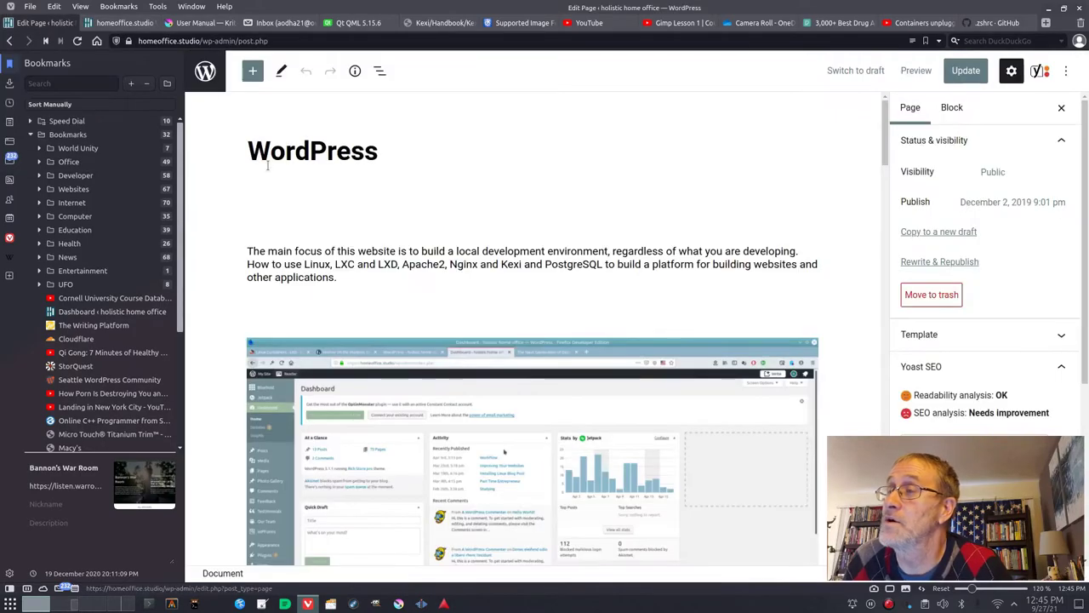
{"action": "scroll", "coordinate": [267, 166], "scroll_direction": "down", "scroll_amount": 15}
{"action": "scroll", "coordinate": [267, 166], "scroll_direction": "up", "scroll_amount": 4}
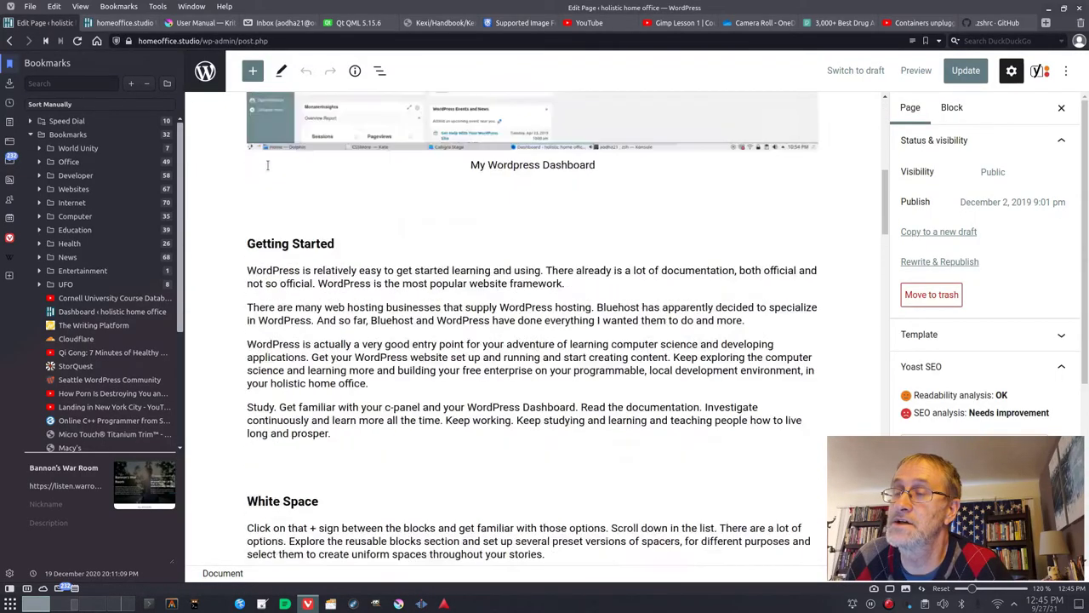
{"action": "scroll", "coordinate": [267, 166], "scroll_direction": "up", "scroll_amount": 5}
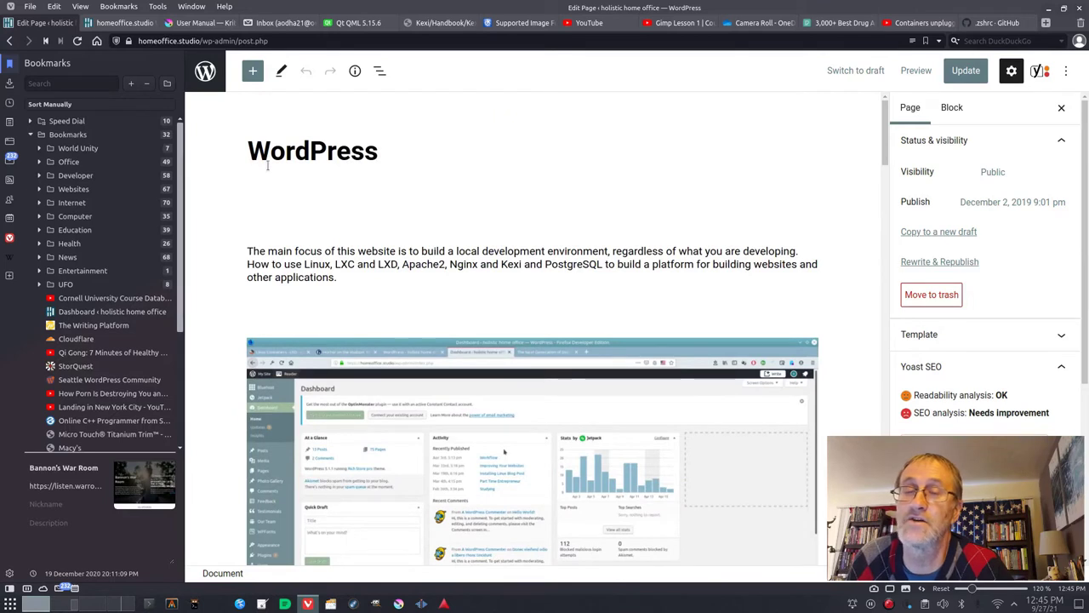
Step: Select the intro paragraph, then the Getting Started heading with its four paragraphs
{"action": "left_click", "coordinate": [412, 256]}
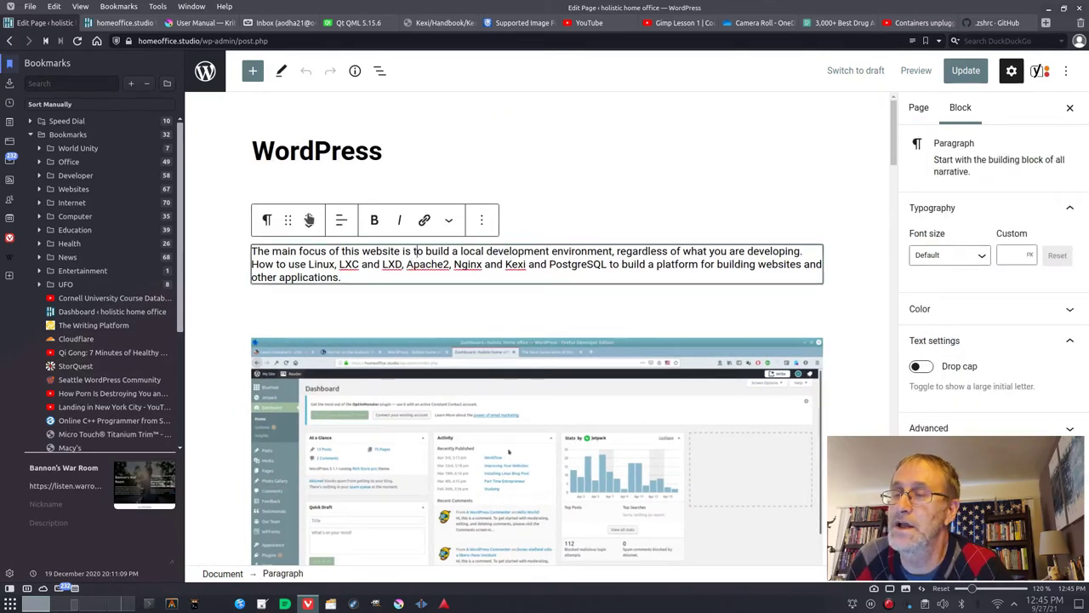
{"action": "scroll", "coordinate": [392, 273], "scroll_direction": "down", "scroll_amount": 4}
{"action": "scroll", "coordinate": [392, 279], "scroll_direction": "down", "scroll_amount": 3}
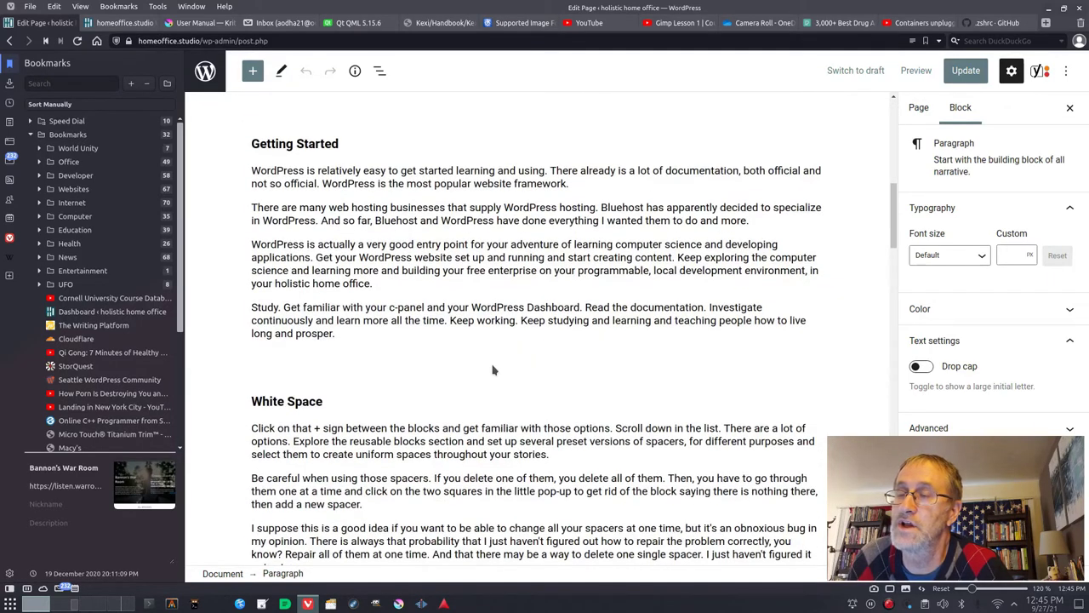
{"action": "mouse_move", "coordinate": [508, 352]}
{"action": "left_click_drag", "start_coordinate": [251, 143], "coordinate": [749, 220]}
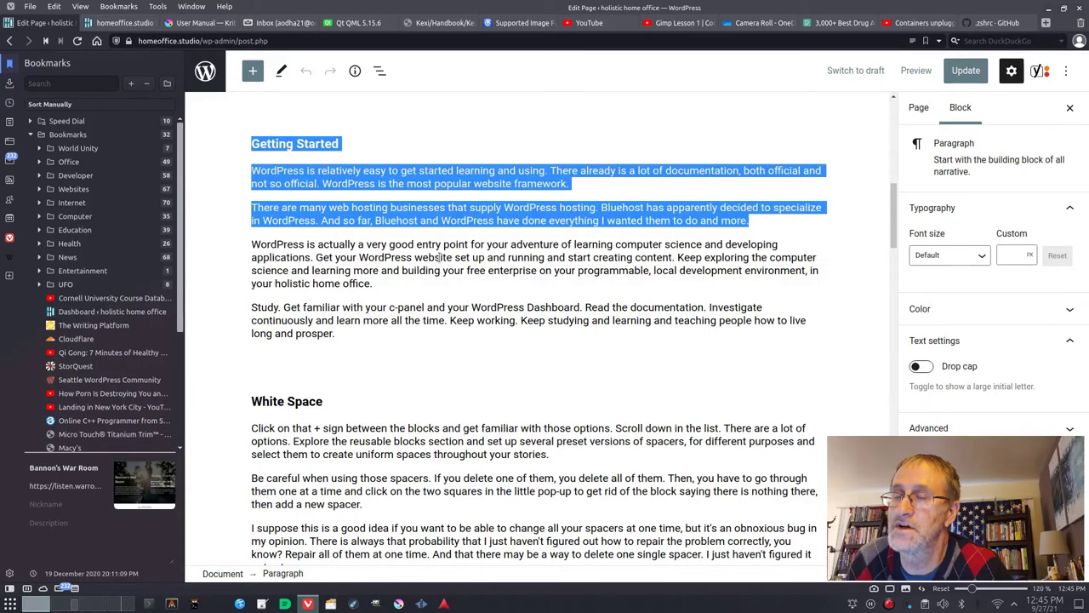
{"action": "left_click_drag", "start_coordinate": [438, 331], "coordinate": [248, 142]}
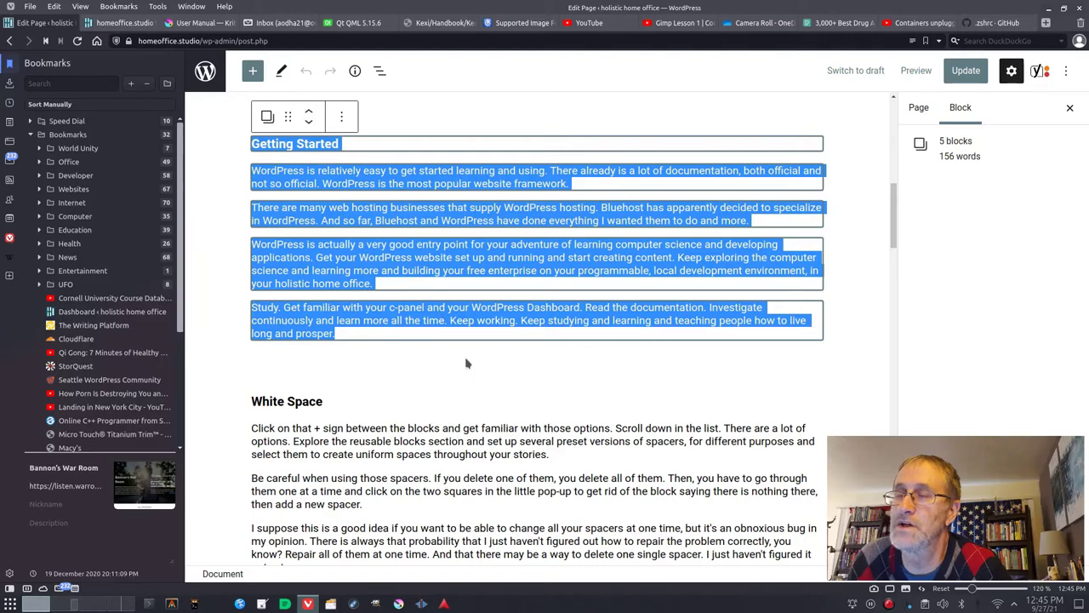
Step: Select the spacers around the Getting Started section and bring up the quick block inserter
{"action": "left_click", "coordinate": [563, 108]}
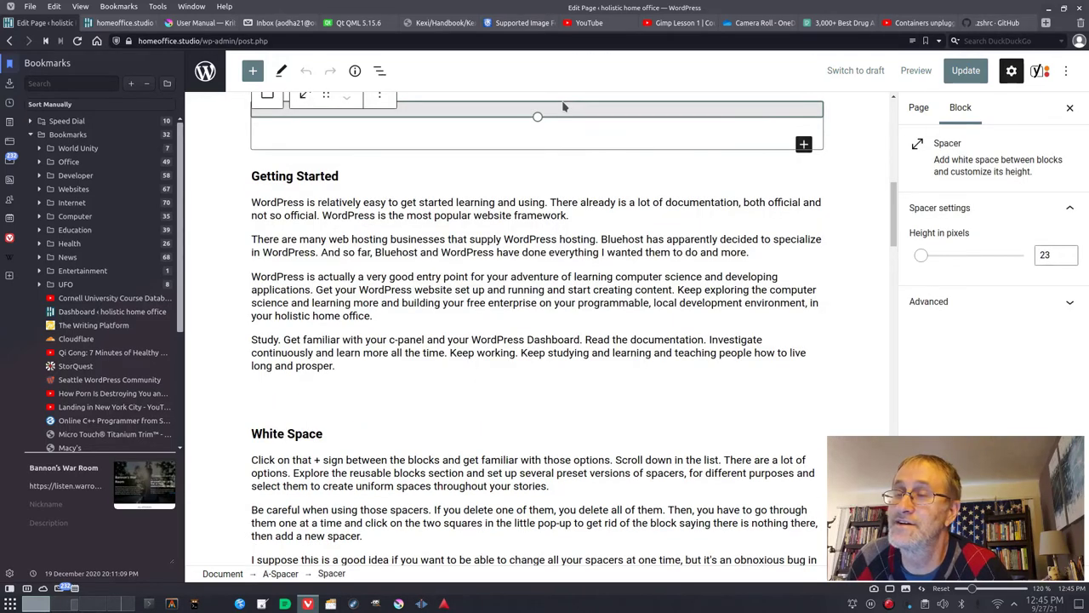
{"action": "scroll", "coordinate": [563, 107], "scroll_direction": "down", "scroll_amount": 3}
{"action": "scroll", "coordinate": [564, 107], "scroll_direction": "up", "scroll_amount": 1}
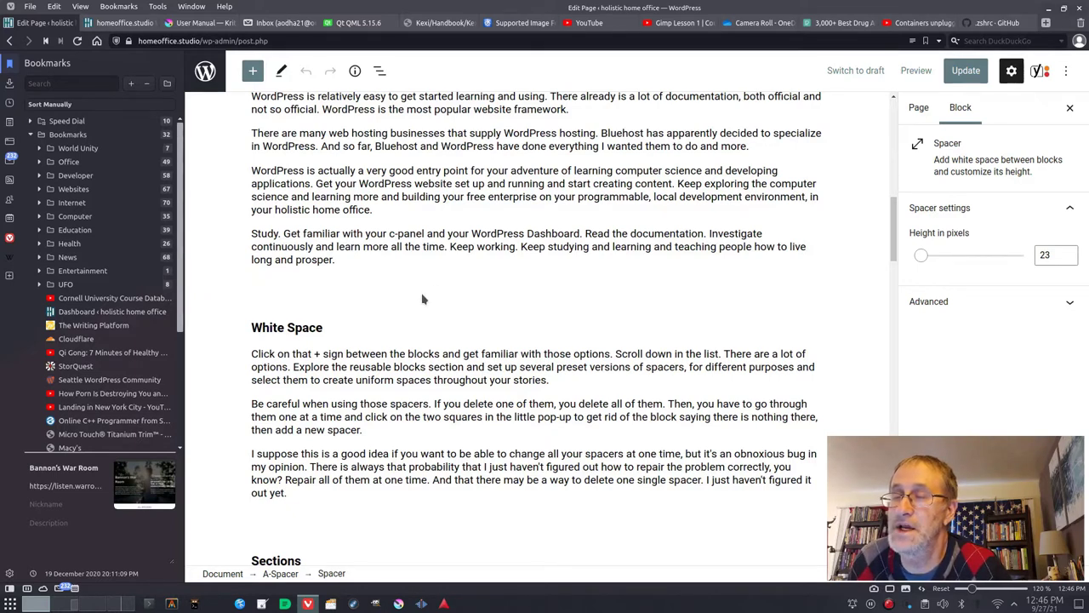
{"action": "left_click", "coordinate": [490, 298]}
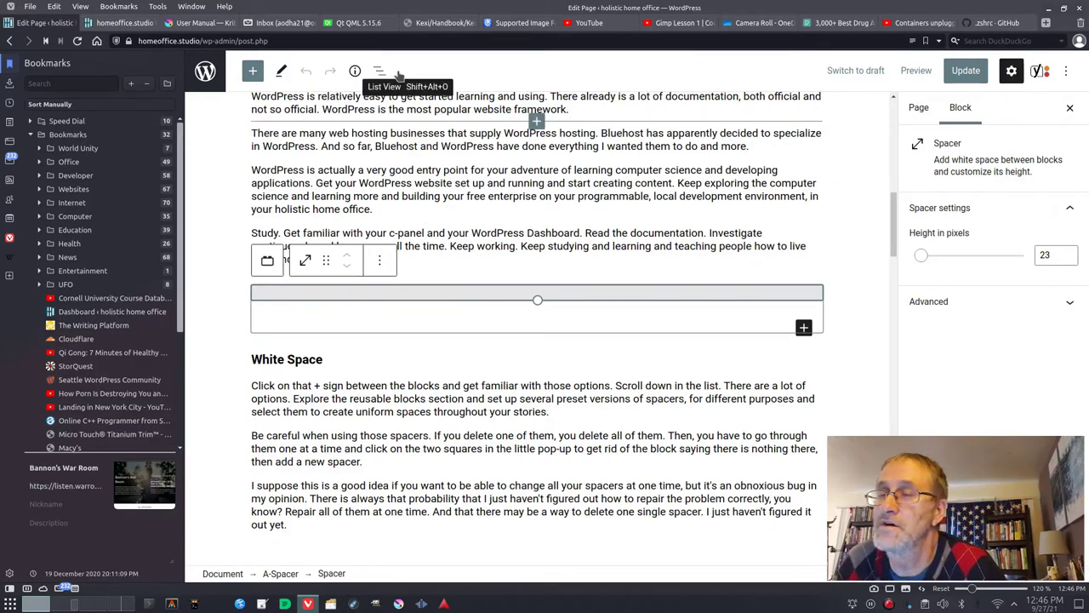
{"action": "left_click", "coordinate": [536, 122]}
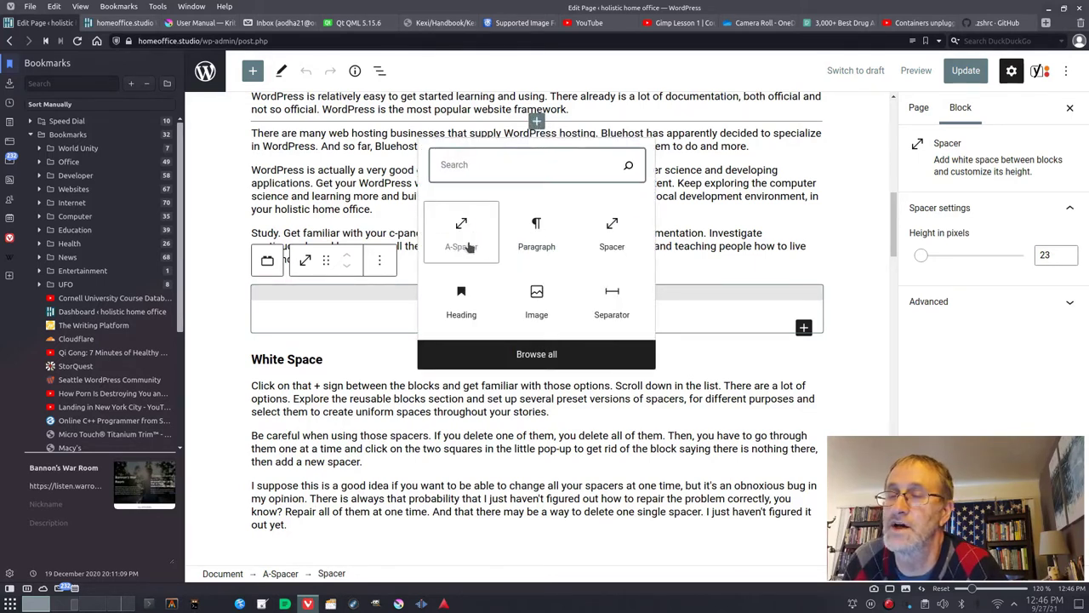
Step: Open the full block library and look at the saved reusable blocks
{"action": "left_click", "coordinate": [538, 356]}
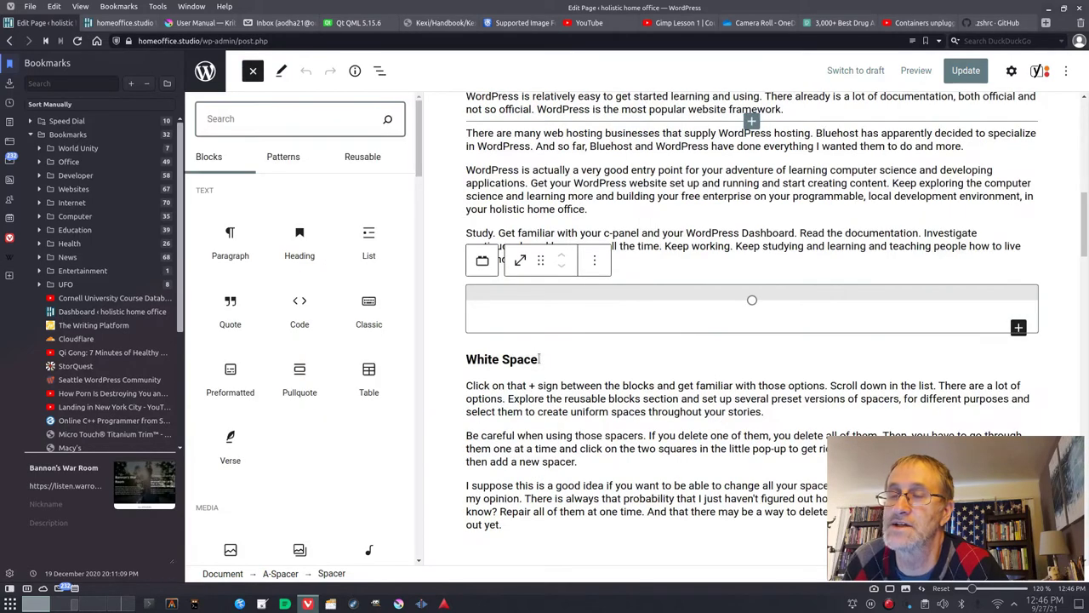
{"action": "left_click", "coordinate": [362, 156]}
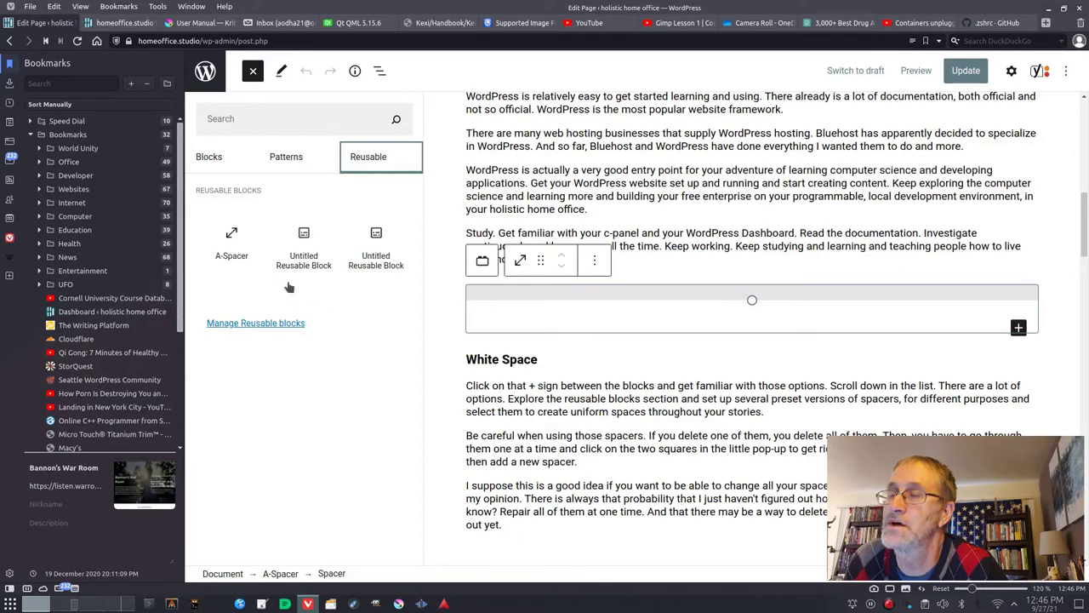
{"action": "mouse_move", "coordinate": [236, 257]}
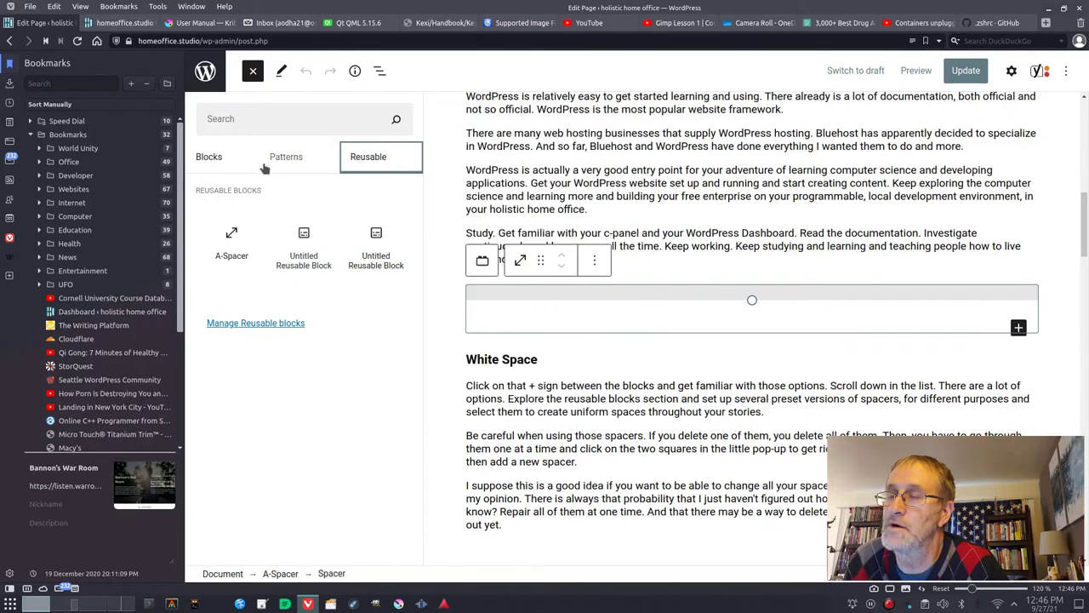
{"action": "left_click", "coordinate": [208, 158]}
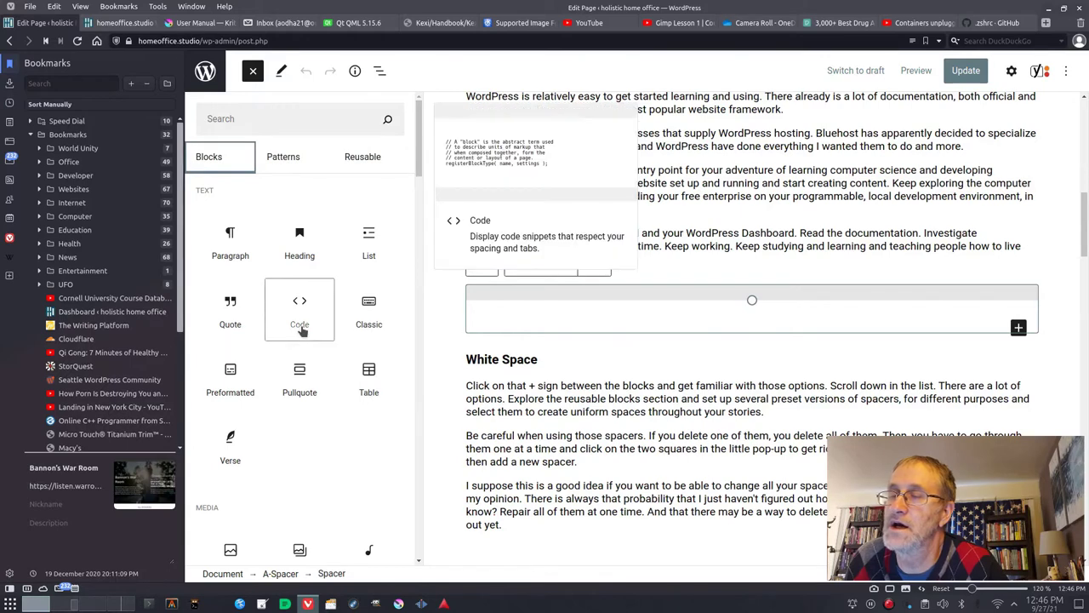
Step: Browse the standard block categories, then close the library without adding a block
{"action": "scroll", "coordinate": [302, 330], "scroll_direction": "down", "scroll_amount": 3}
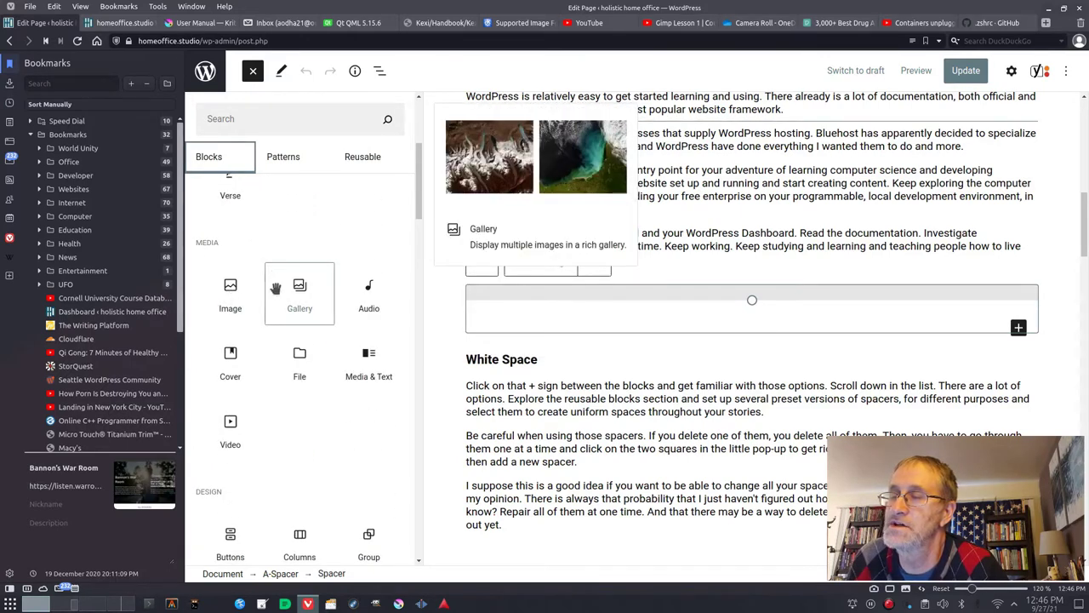
{"action": "scroll", "coordinate": [332, 414], "scroll_direction": "down", "scroll_amount": 5}
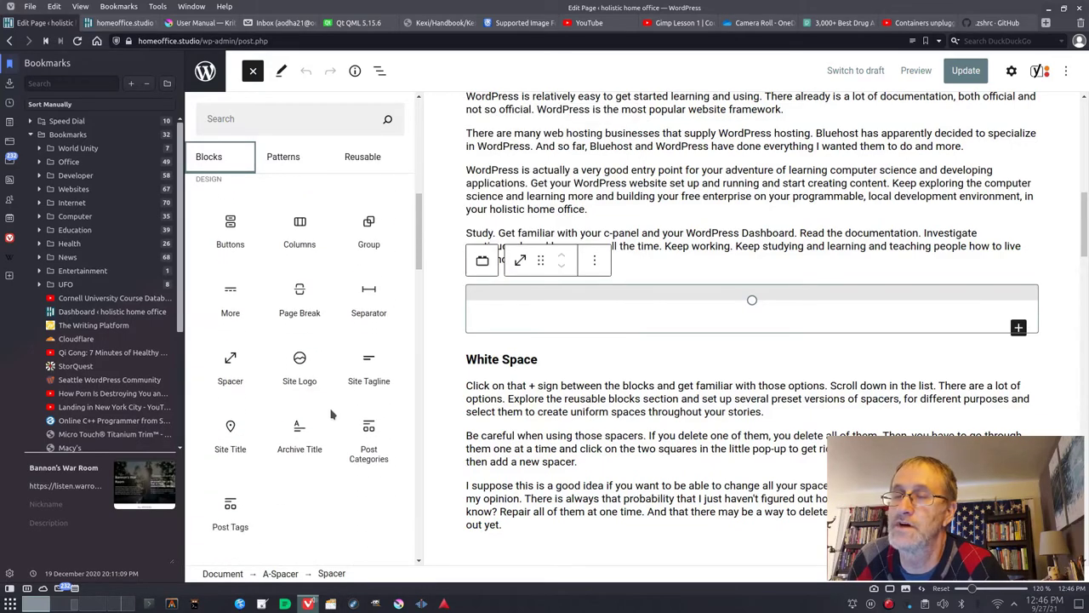
{"action": "scroll", "coordinate": [330, 304], "scroll_direction": "down", "scroll_amount": 1}
{"action": "scroll", "coordinate": [332, 309], "scroll_direction": "down", "scroll_amount": 8}
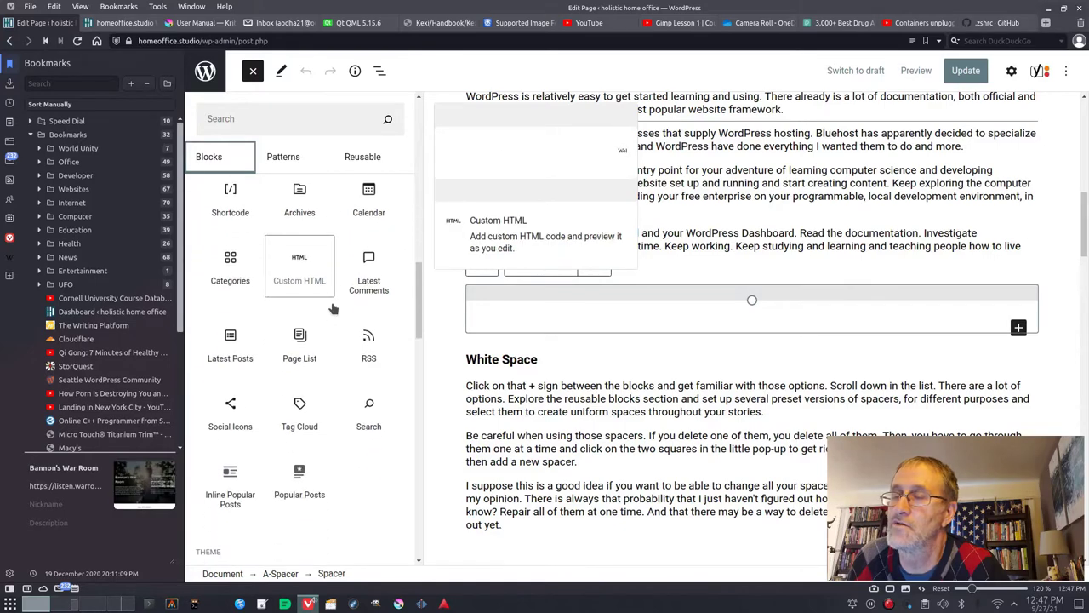
{"action": "scroll", "coordinate": [320, 402], "scroll_direction": "down", "scroll_amount": 4}
{"action": "scroll", "coordinate": [321, 401], "scroll_direction": "down", "scroll_amount": 6}
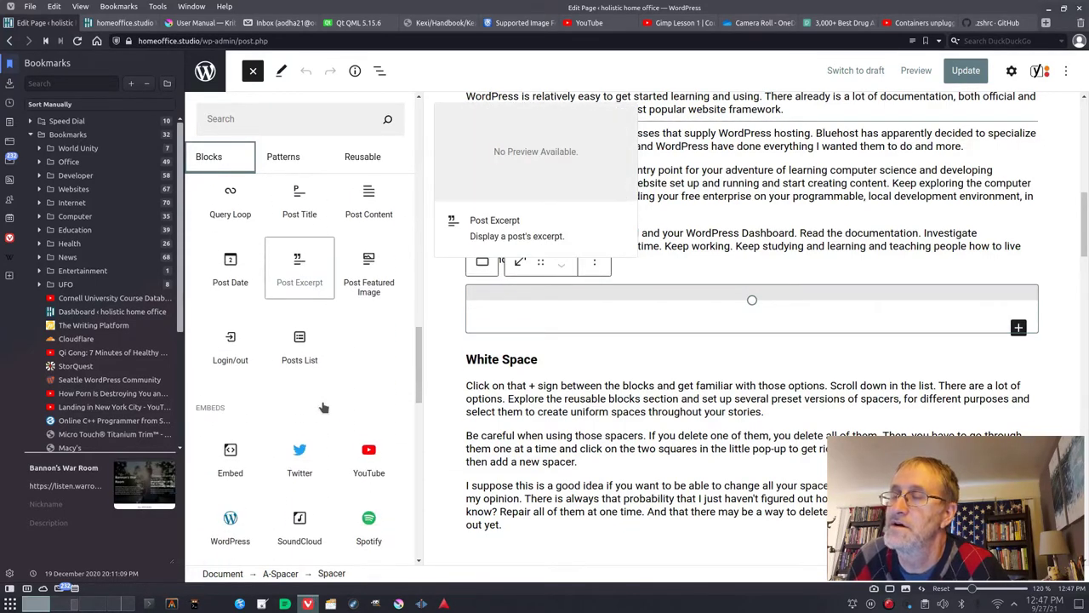
{"action": "scroll", "coordinate": [323, 407], "scroll_direction": "down", "scroll_amount": 2}
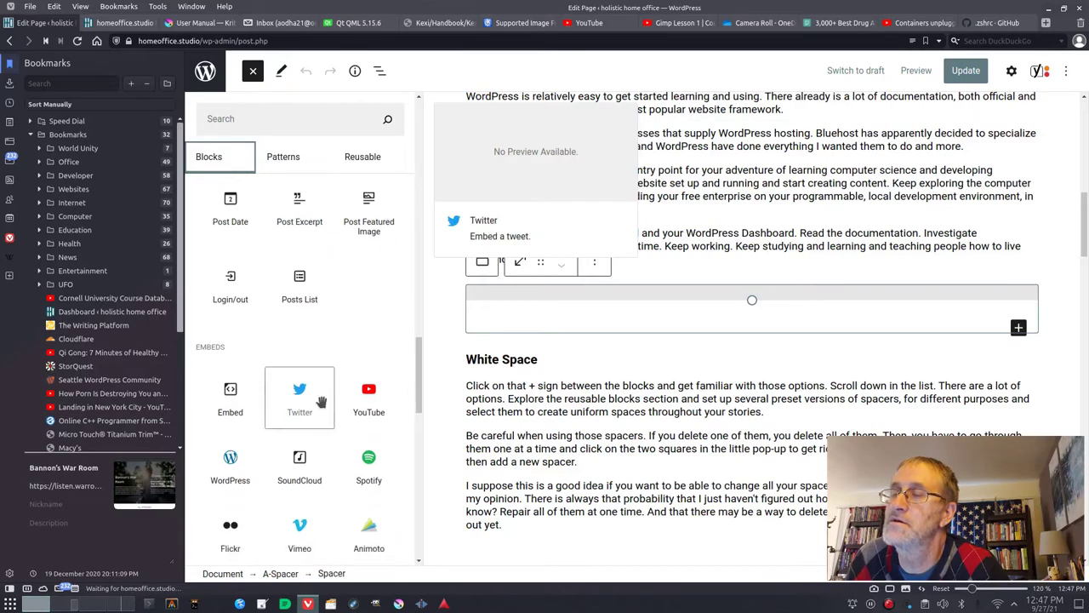
{"action": "scroll", "coordinate": [321, 402], "scroll_direction": "up", "scroll_amount": 10}
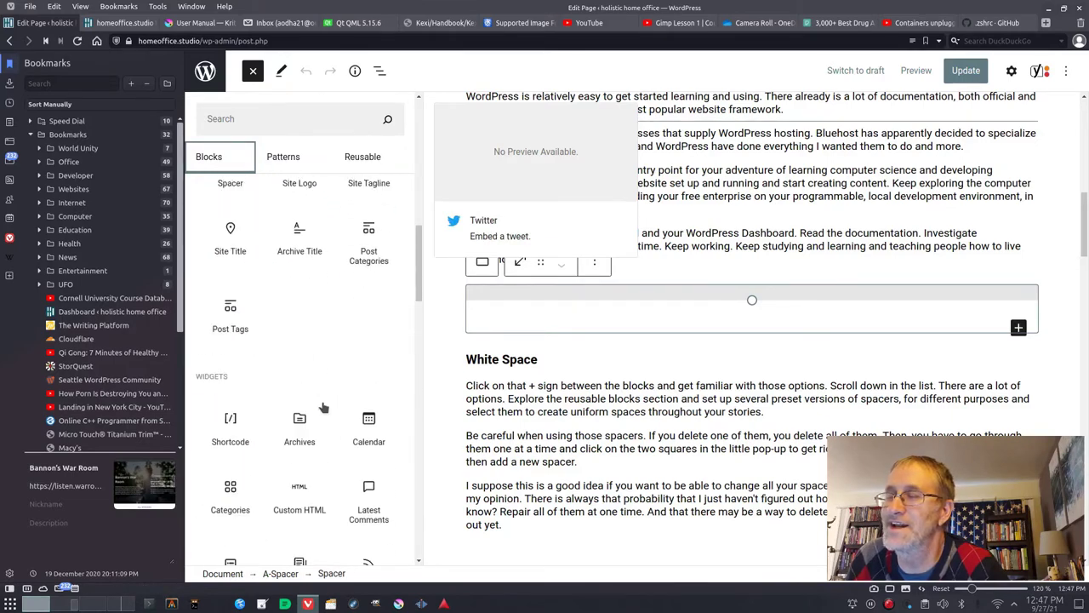
{"action": "left_click", "coordinate": [706, 166]}
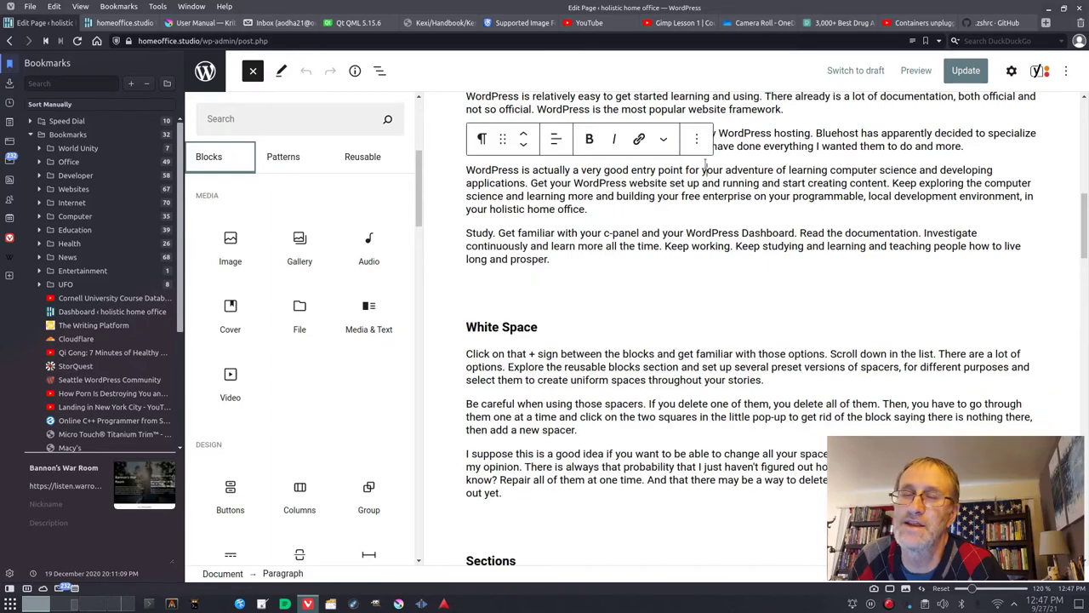
{"action": "scroll", "coordinate": [705, 166], "scroll_direction": "up", "scroll_amount": 5}
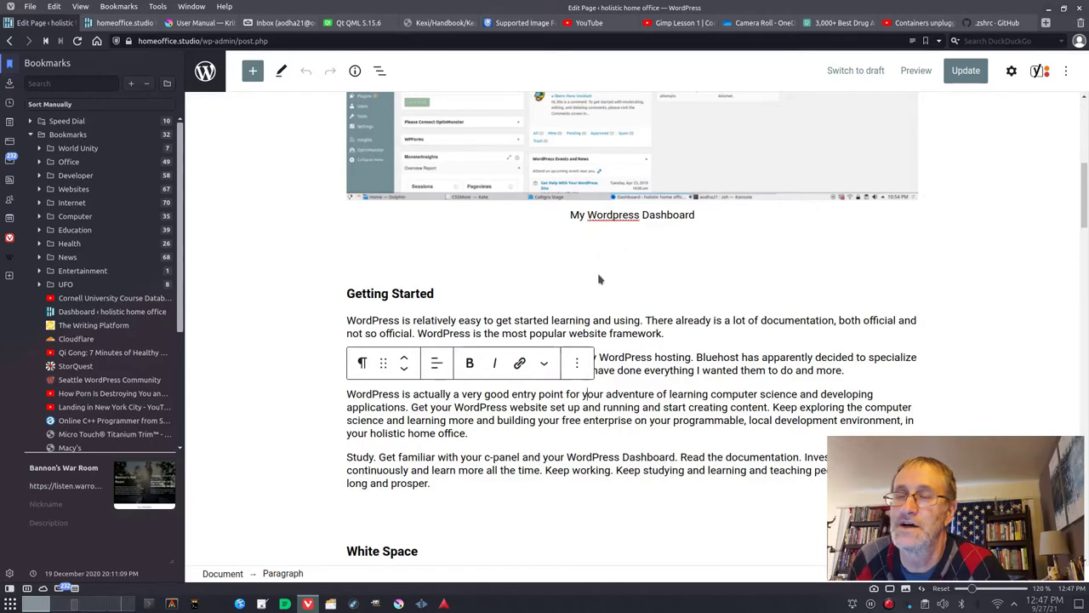
{"action": "scroll", "coordinate": [637, 333], "scroll_direction": "down", "scroll_amount": 2}
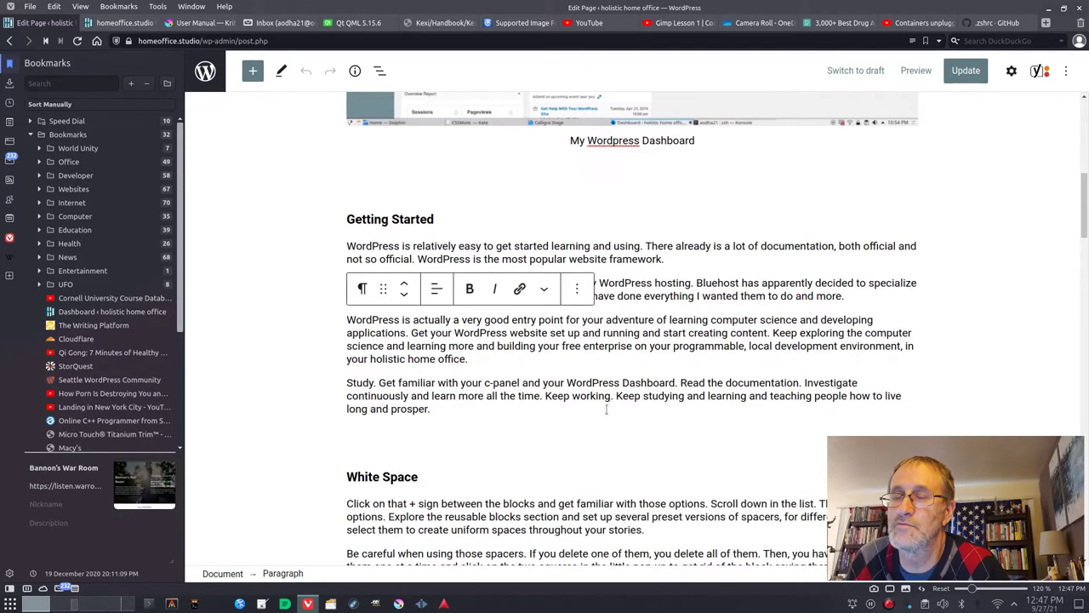
{"action": "left_click", "coordinate": [606, 445]}
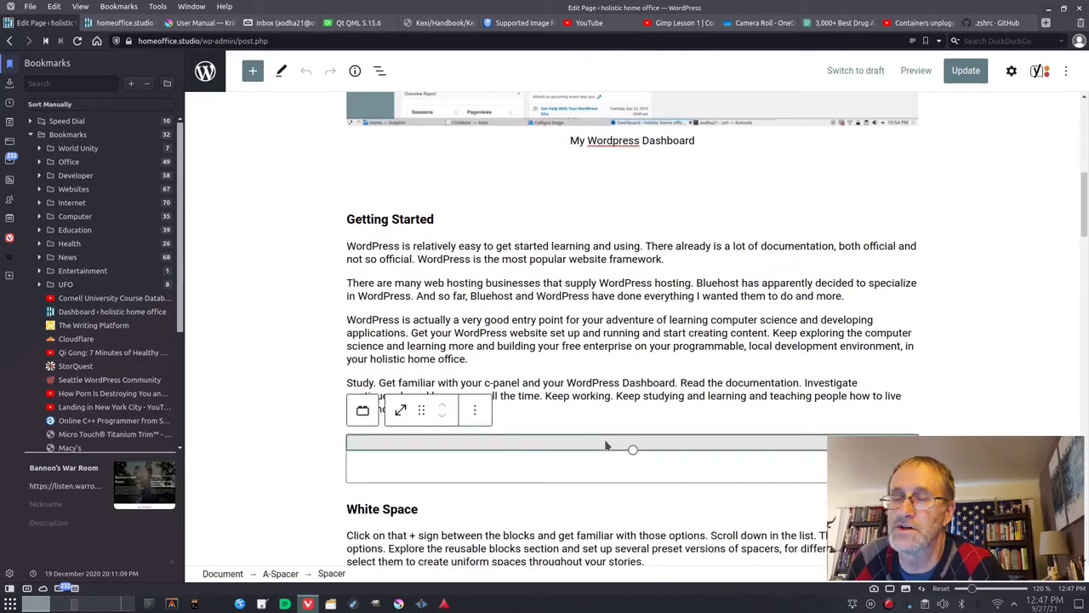
{"action": "left_click", "coordinate": [620, 358]}
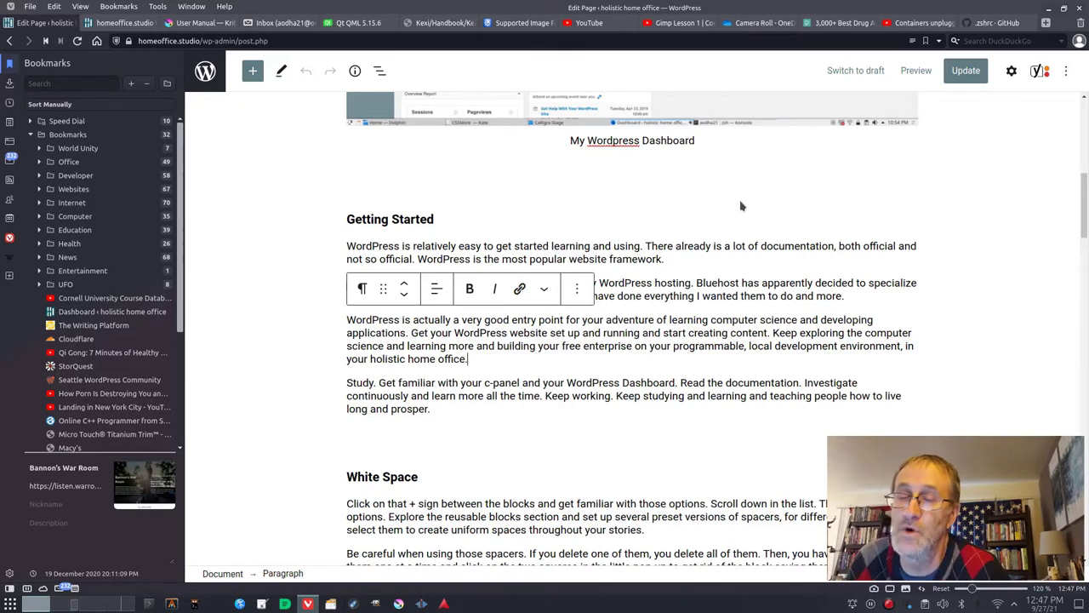
{"action": "scroll", "coordinate": [743, 198], "scroll_direction": "down", "scroll_amount": 1}
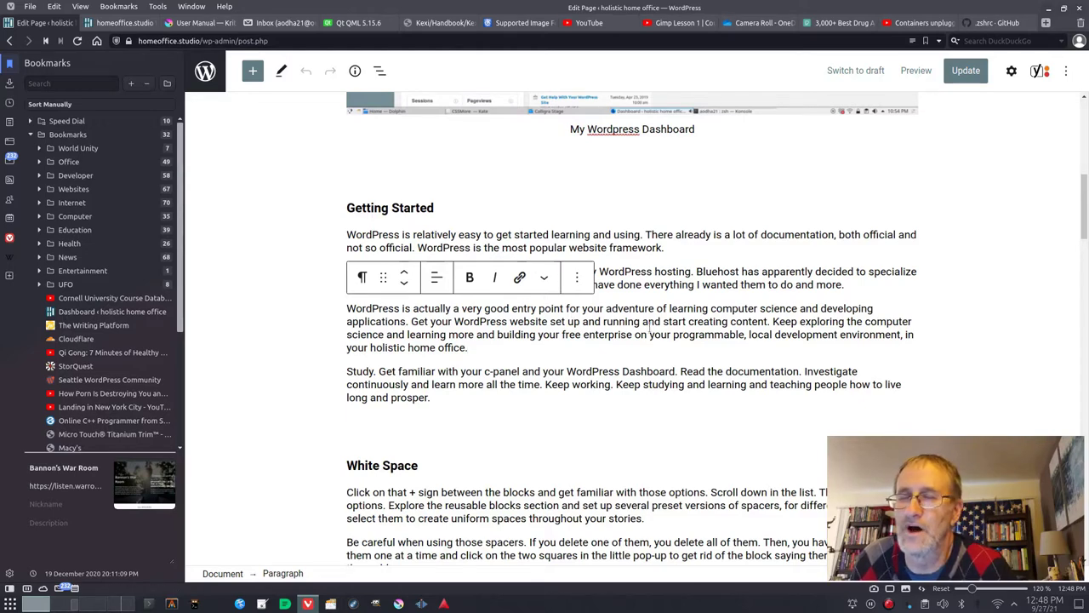
Step: Read the page down to the Yoast SEO panel and back, then return to Pages
{"action": "scroll", "coordinate": [685, 335], "scroll_direction": "down", "scroll_amount": 1}
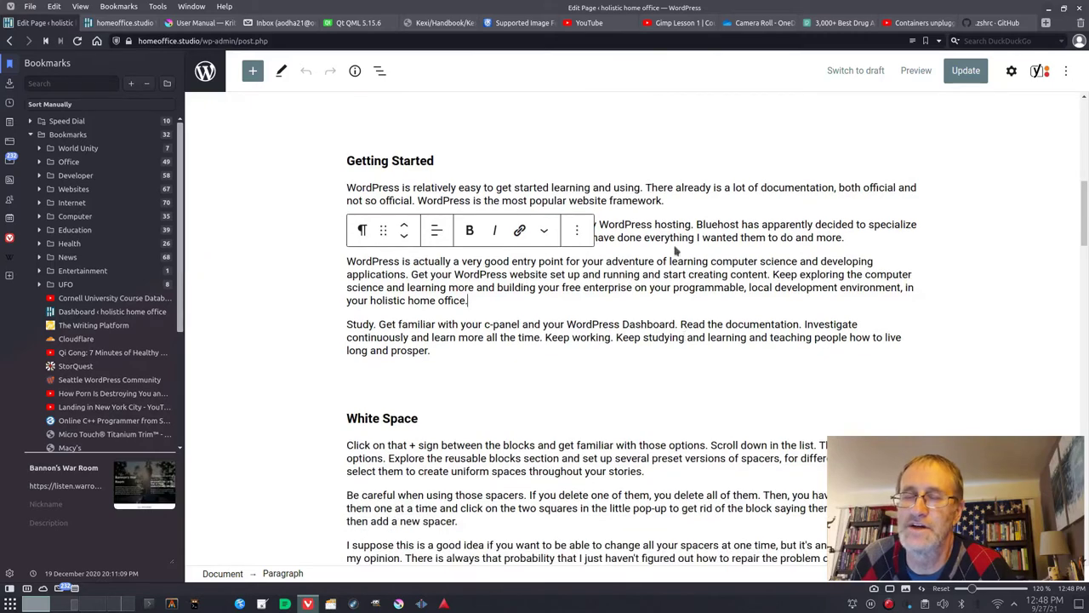
{"action": "scroll", "coordinate": [647, 315], "scroll_direction": "down", "scroll_amount": 5}
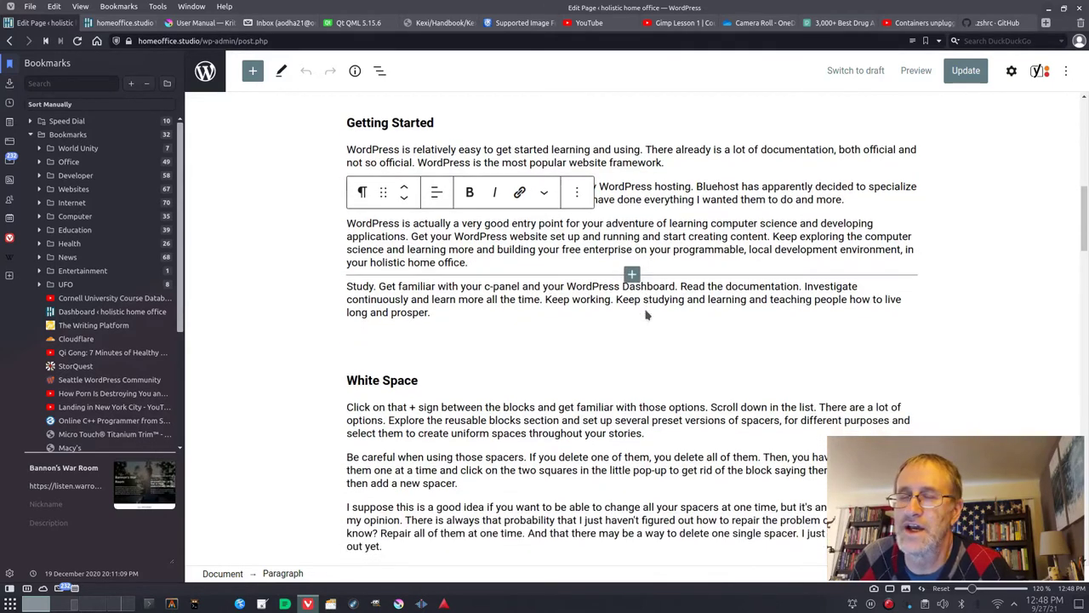
{"action": "scroll", "coordinate": [647, 315], "scroll_direction": "down", "scroll_amount": 1}
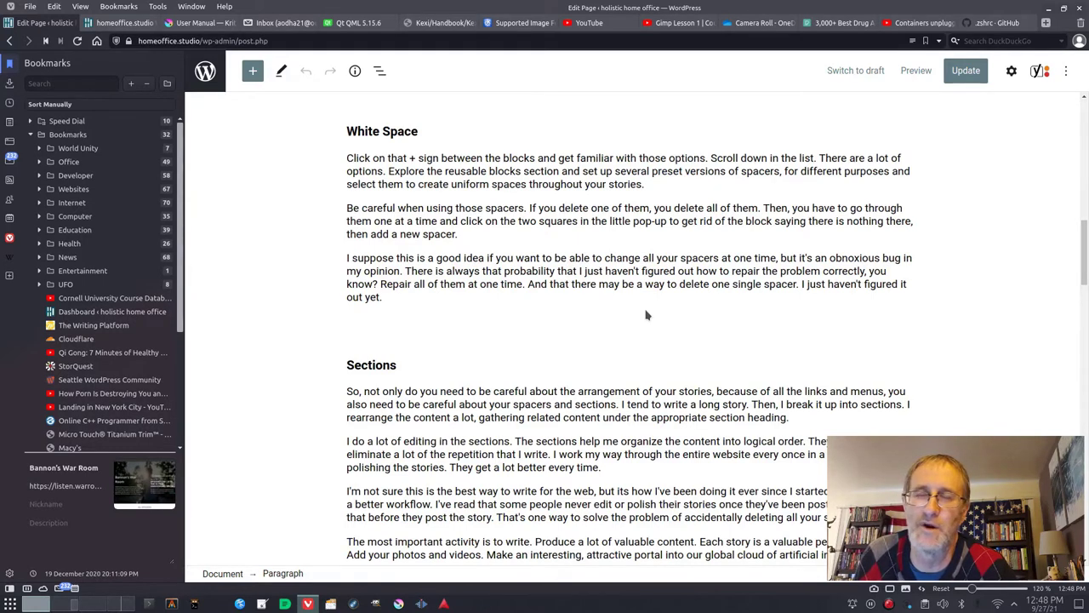
{"action": "mouse_move", "coordinate": [600, 246]}
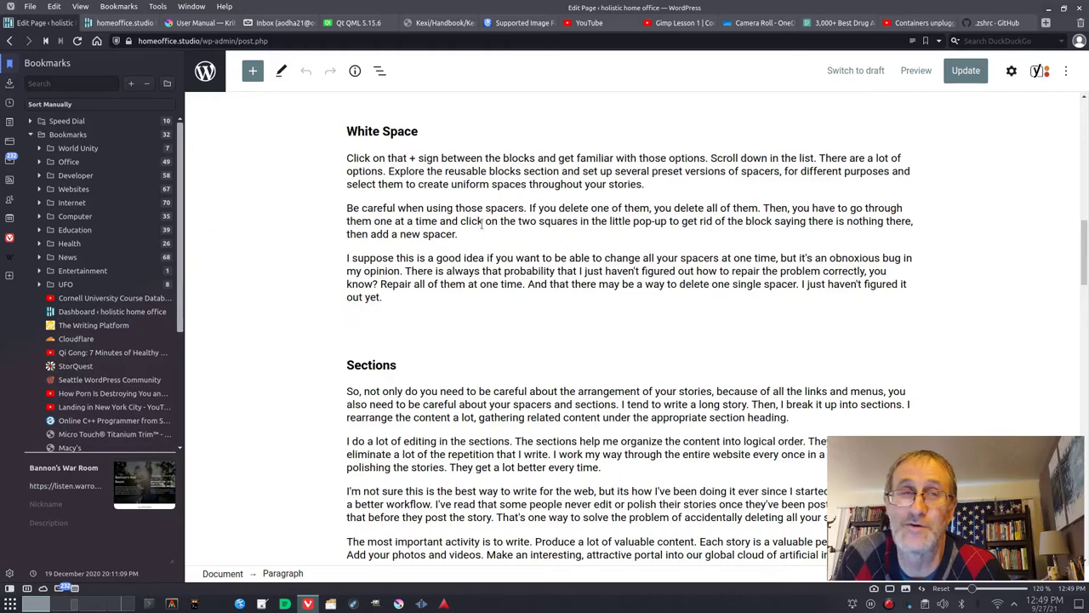
{"action": "scroll", "coordinate": [483, 224], "scroll_direction": "down", "scroll_amount": 10}
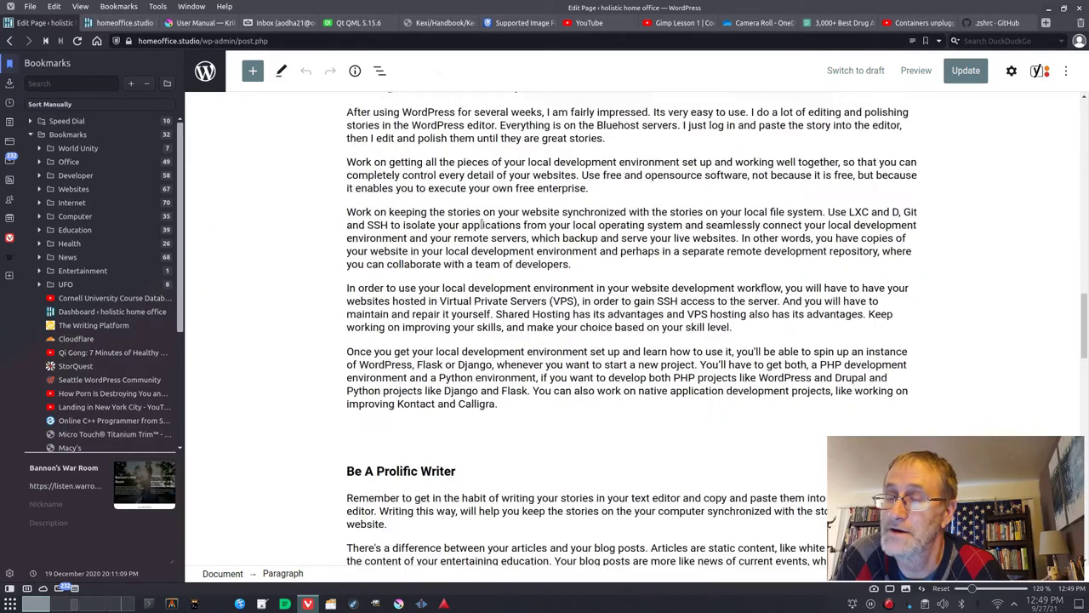
{"action": "scroll", "coordinate": [482, 229], "scroll_direction": "down", "scroll_amount": 10}
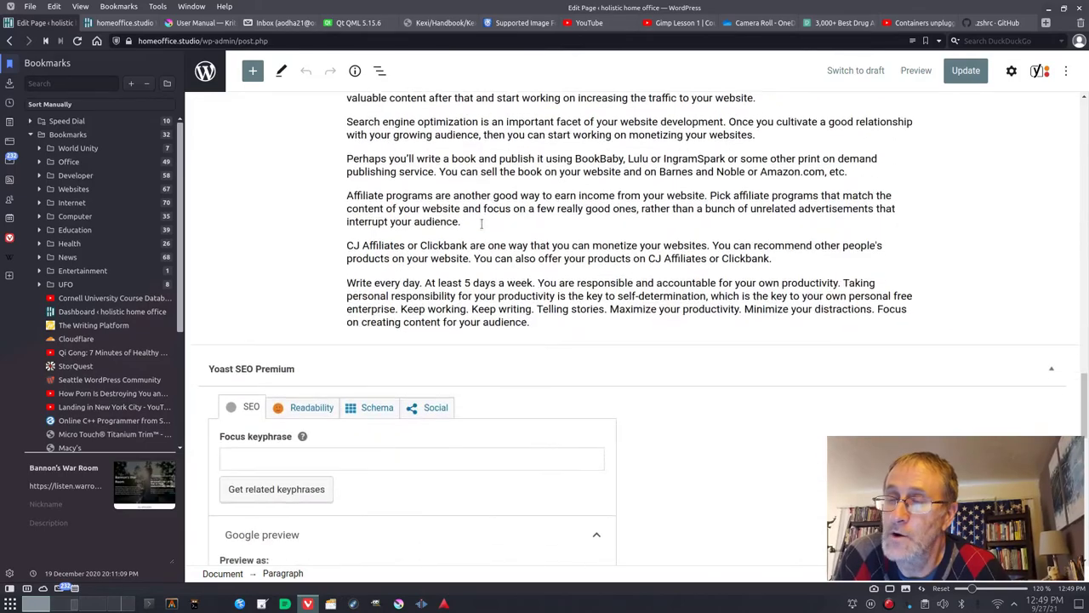
{"action": "scroll", "coordinate": [481, 224], "scroll_direction": "up", "scroll_amount": 20}
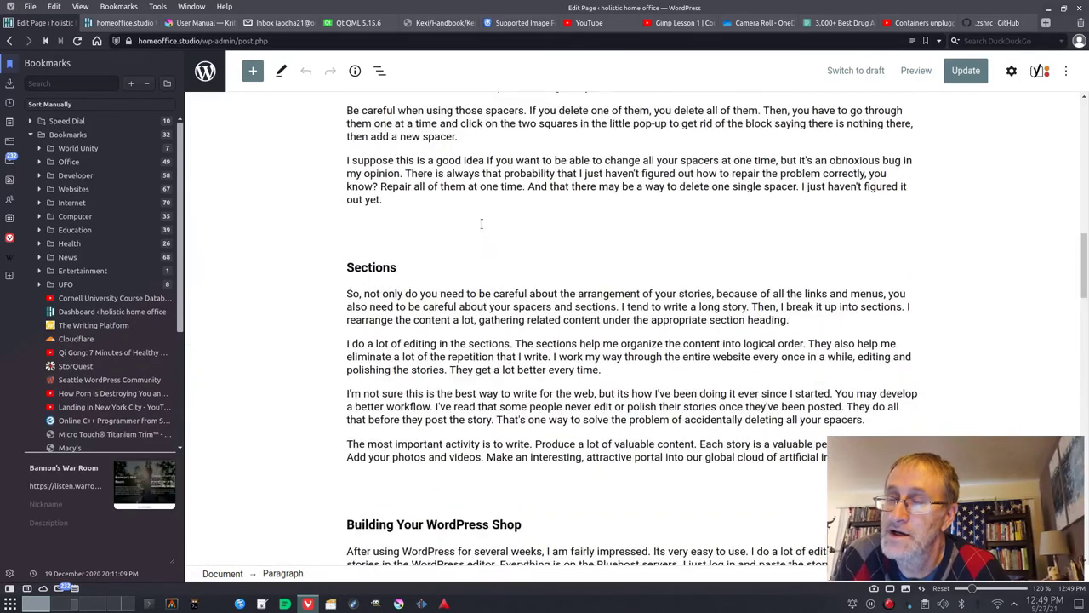
{"action": "scroll", "coordinate": [482, 229], "scroll_direction": "up", "scroll_amount": 20}
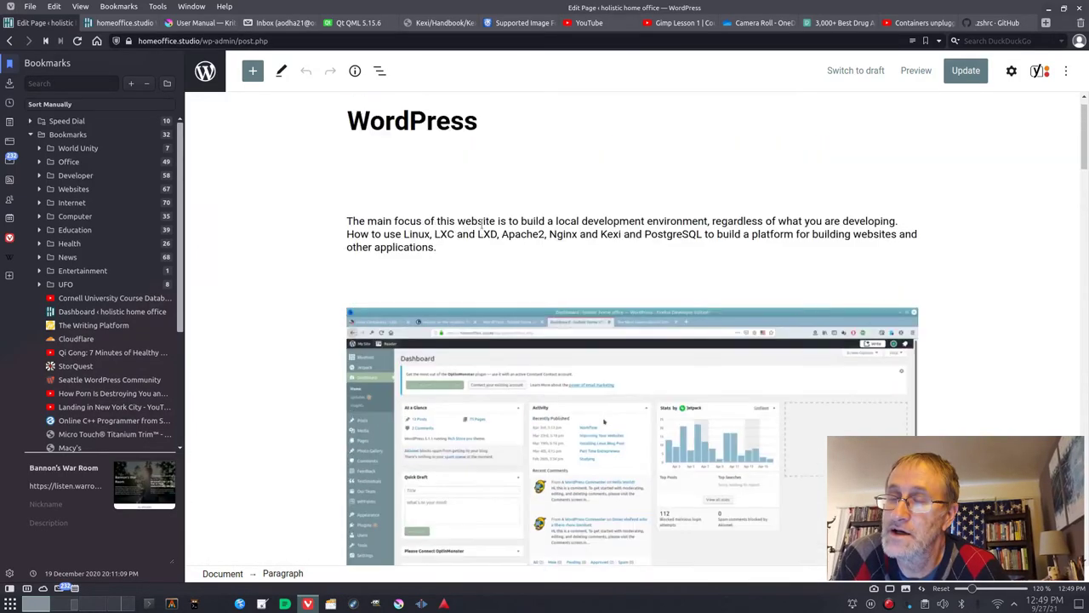
{"action": "scroll", "coordinate": [482, 223], "scroll_direction": "down", "scroll_amount": 3}
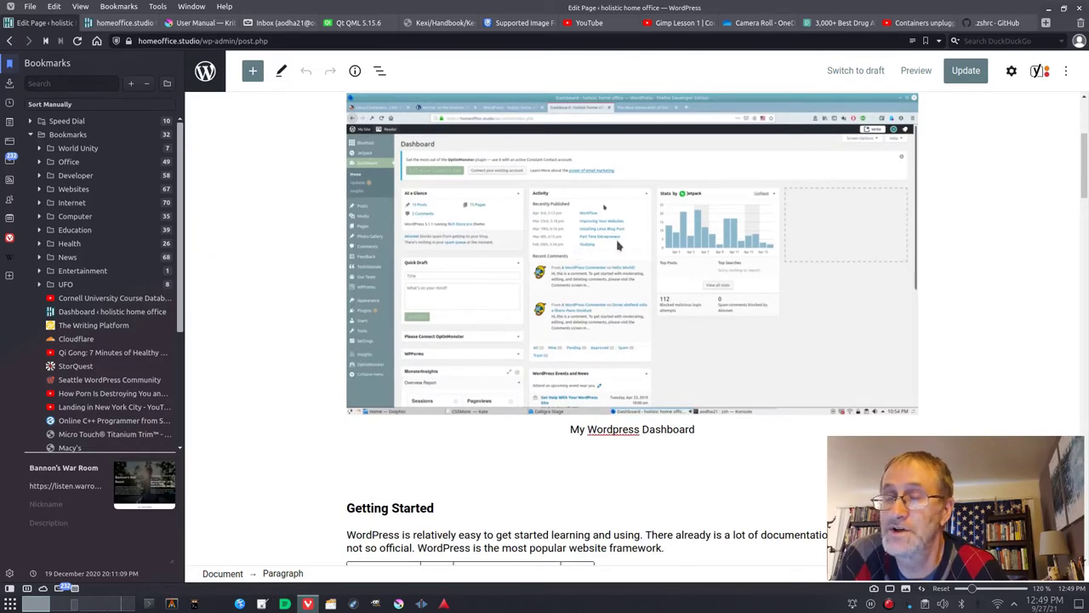
{"action": "scroll", "coordinate": [618, 245], "scroll_direction": "up", "scroll_amount": 3}
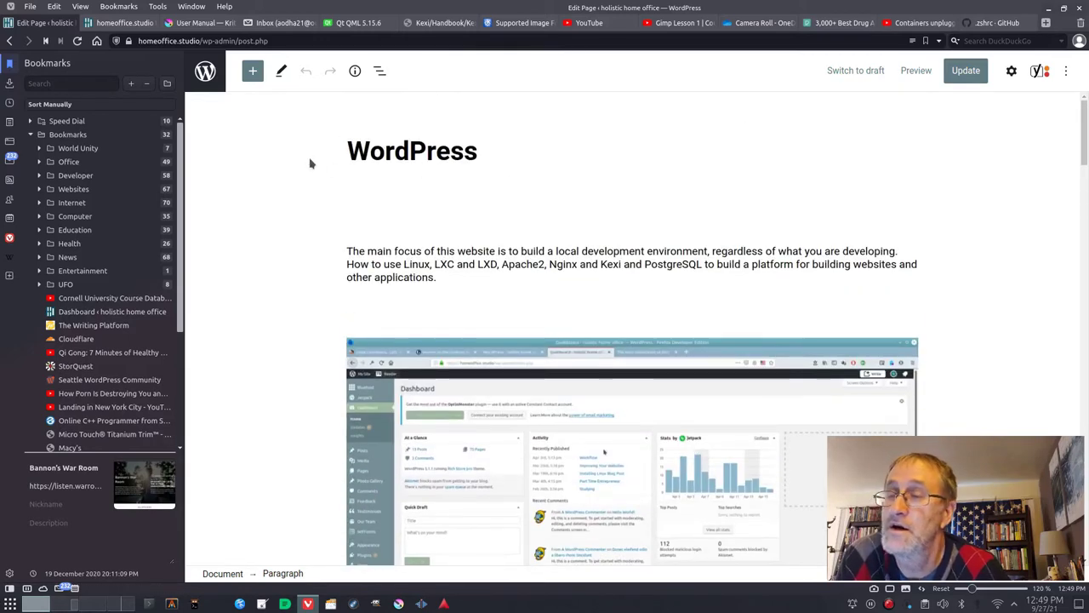
{"action": "left_click", "coordinate": [9, 41]}
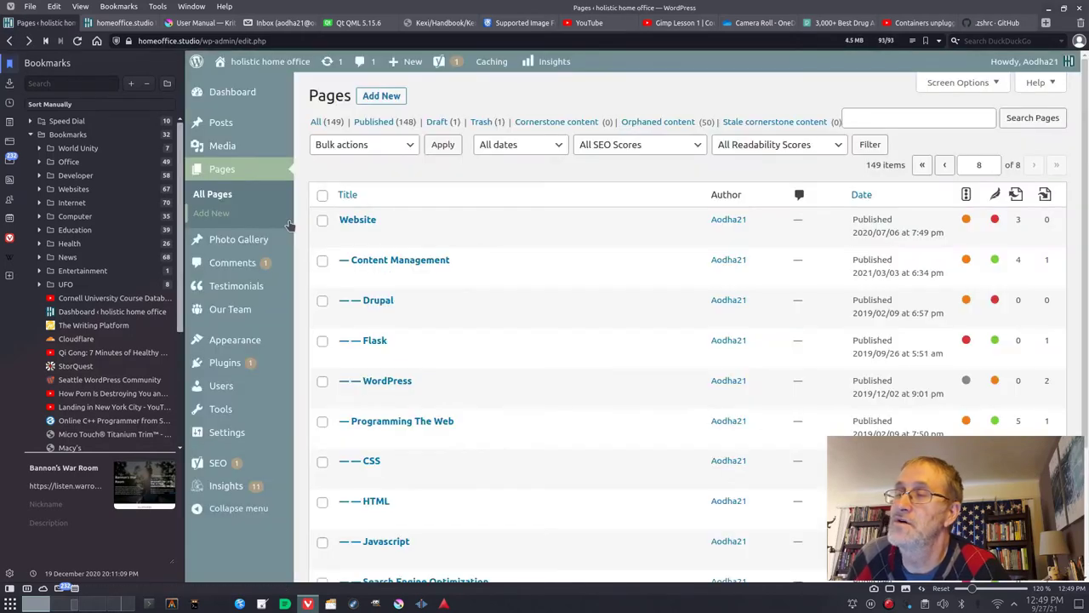
Step: Scroll the Pages list down to Programming The Web and its child pages
{"action": "scroll", "coordinate": [415, 350], "scroll_direction": "down", "scroll_amount": 2}
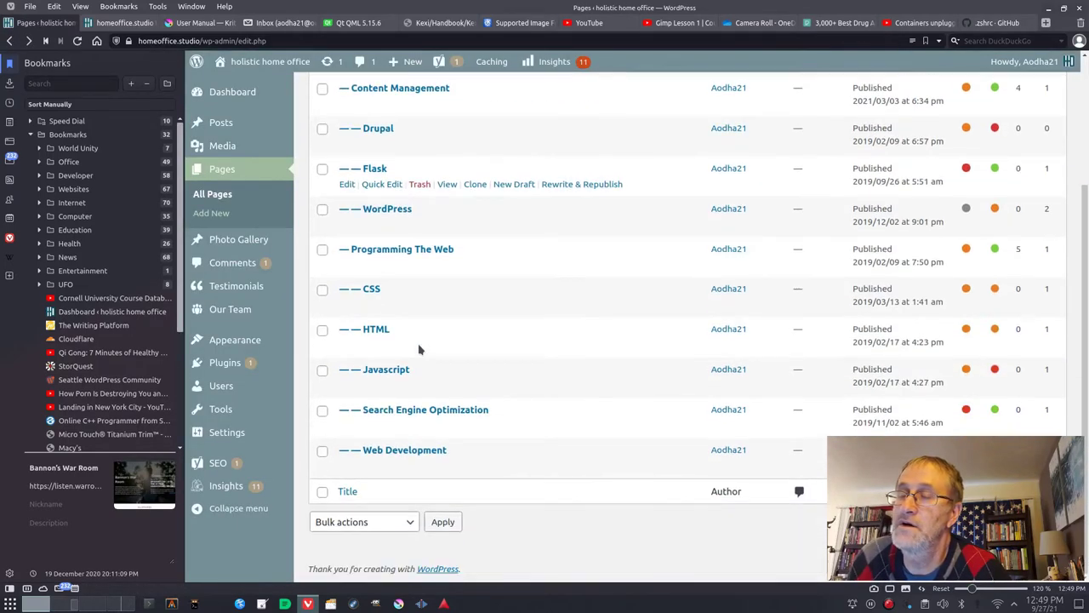
{"action": "scroll", "coordinate": [418, 343], "scroll_direction": "up", "scroll_amount": 2}
{"action": "scroll", "coordinate": [417, 343], "scroll_direction": "down", "scroll_amount": 2}
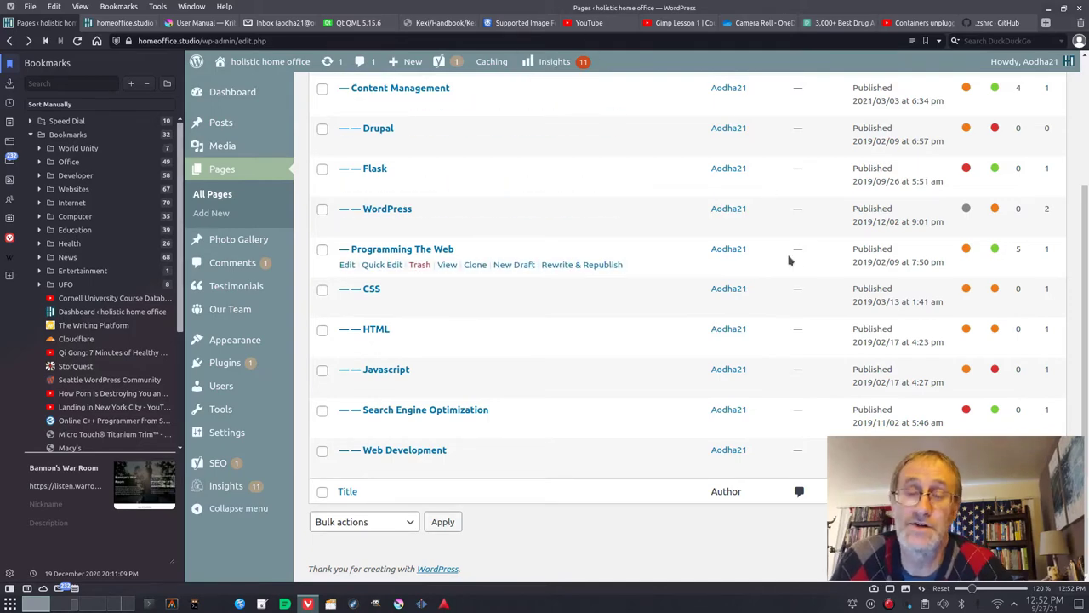
Step: Find the WordPress row in the Pages list and open it for editing
{"action": "scroll", "coordinate": [789, 261], "scroll_direction": "up", "scroll_amount": 3}
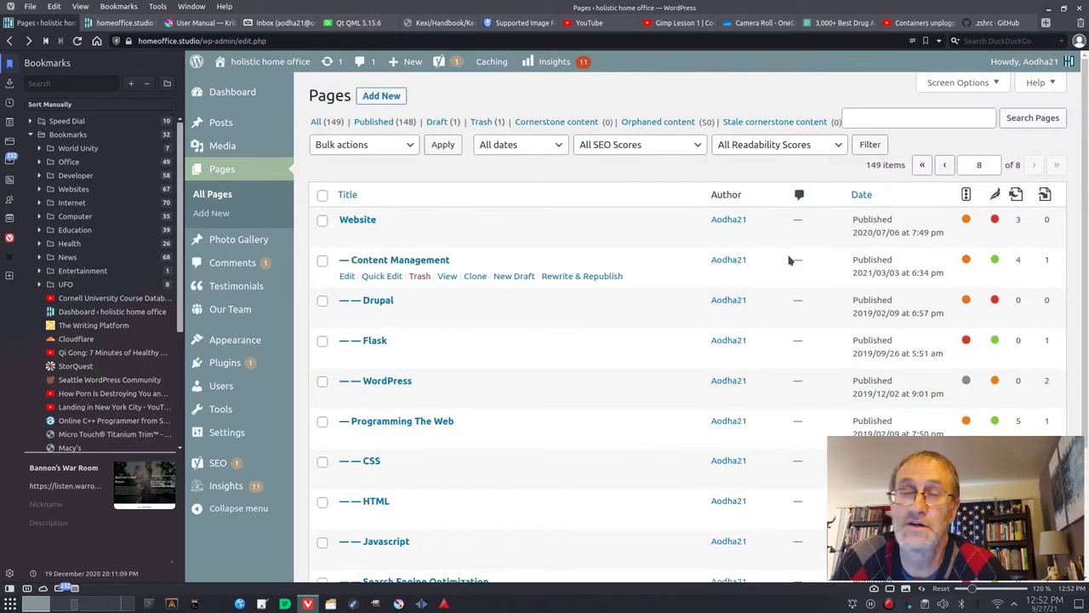
{"action": "scroll", "coordinate": [790, 261], "scroll_direction": "down", "scroll_amount": 3}
{"action": "scroll", "coordinate": [790, 260], "scroll_direction": "up", "scroll_amount": 2}
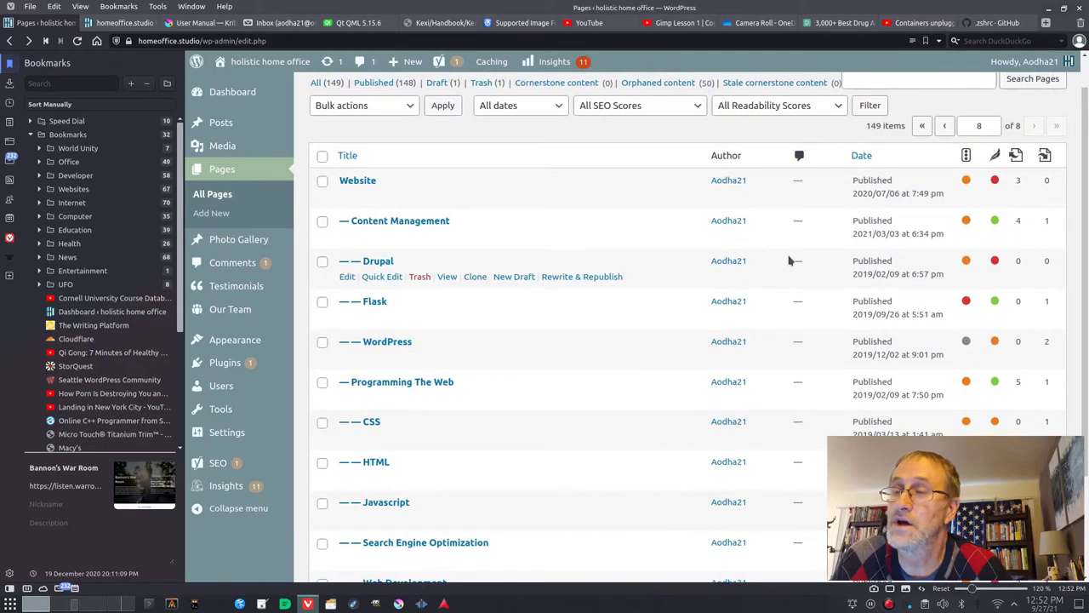
{"action": "scroll", "coordinate": [790, 261], "scroll_direction": "down", "scroll_amount": 3}
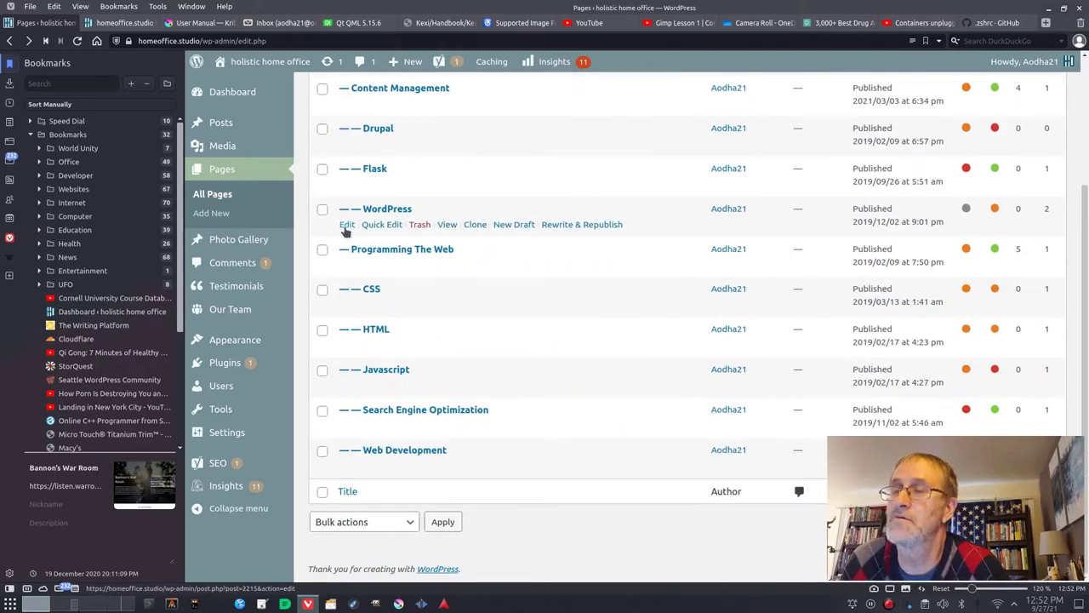
{"action": "left_click", "coordinate": [347, 225]}
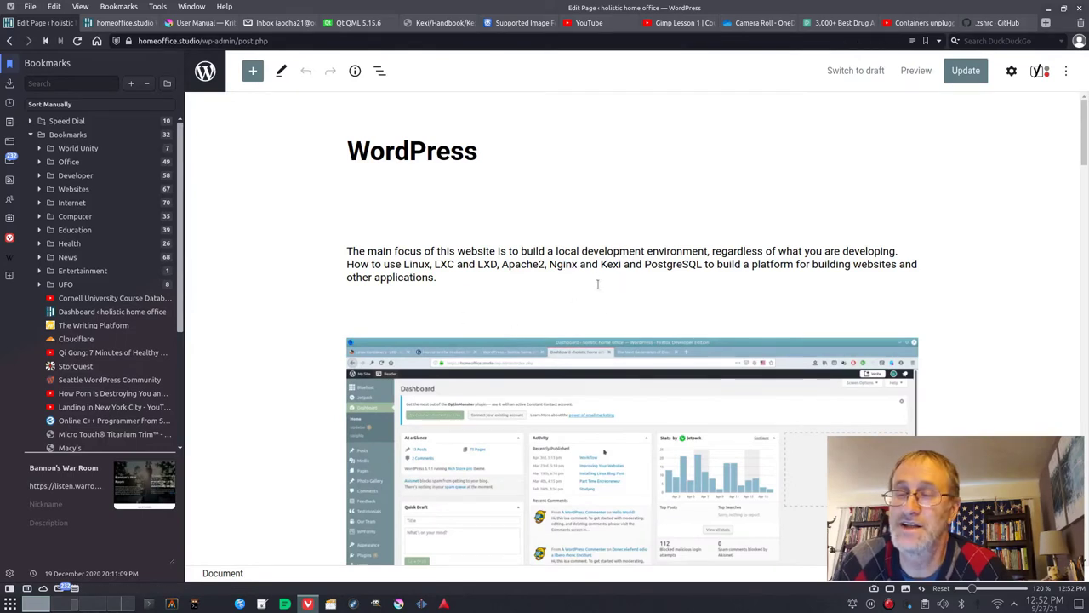
{"action": "left_click", "coordinate": [606, 321]}
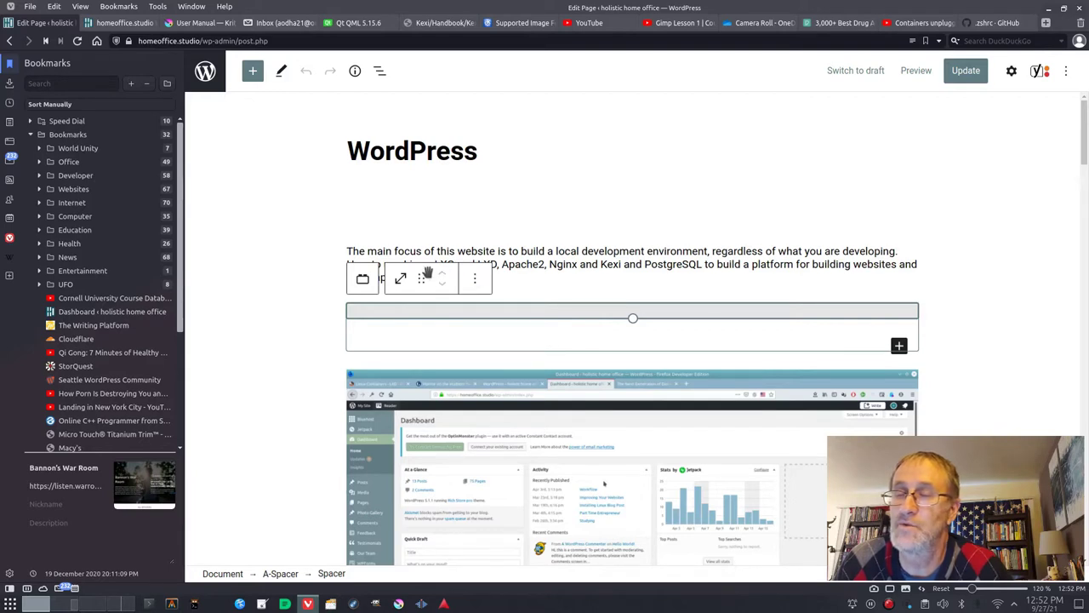
{"action": "mouse_move", "coordinate": [613, 295]}
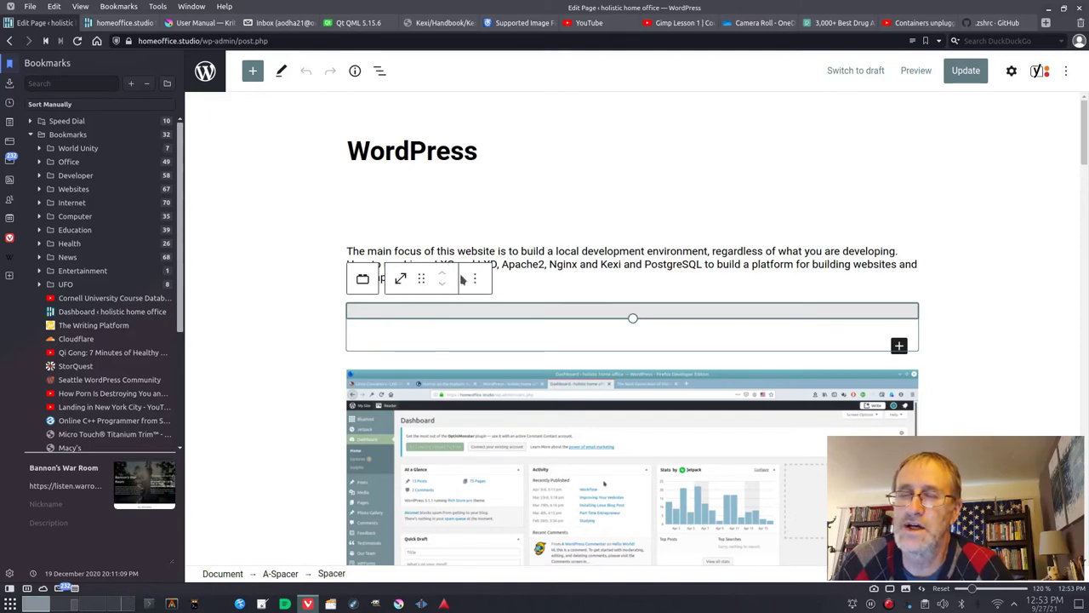
{"action": "mouse_move", "coordinate": [452, 236]}
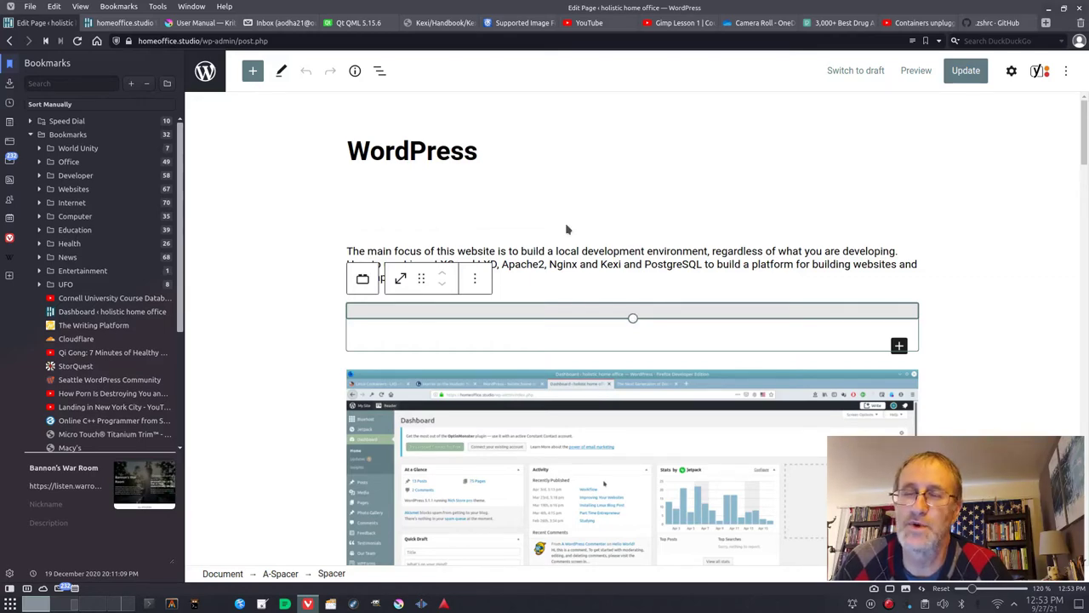
{"action": "scroll", "coordinate": [567, 229], "scroll_direction": "down", "scroll_amount": 10}
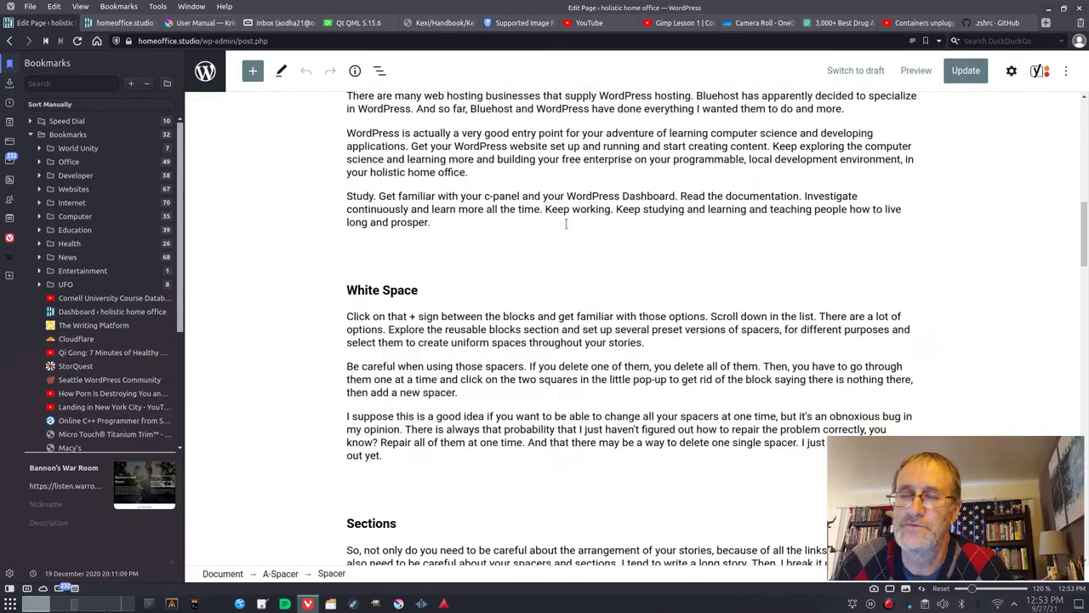
{"action": "scroll", "coordinate": [566, 224], "scroll_direction": "down", "scroll_amount": 10}
{"action": "scroll", "coordinate": [566, 223], "scroll_direction": "down", "scroll_amount": 10}
{"action": "scroll", "coordinate": [567, 229], "scroll_direction": "up", "scroll_amount": 9}
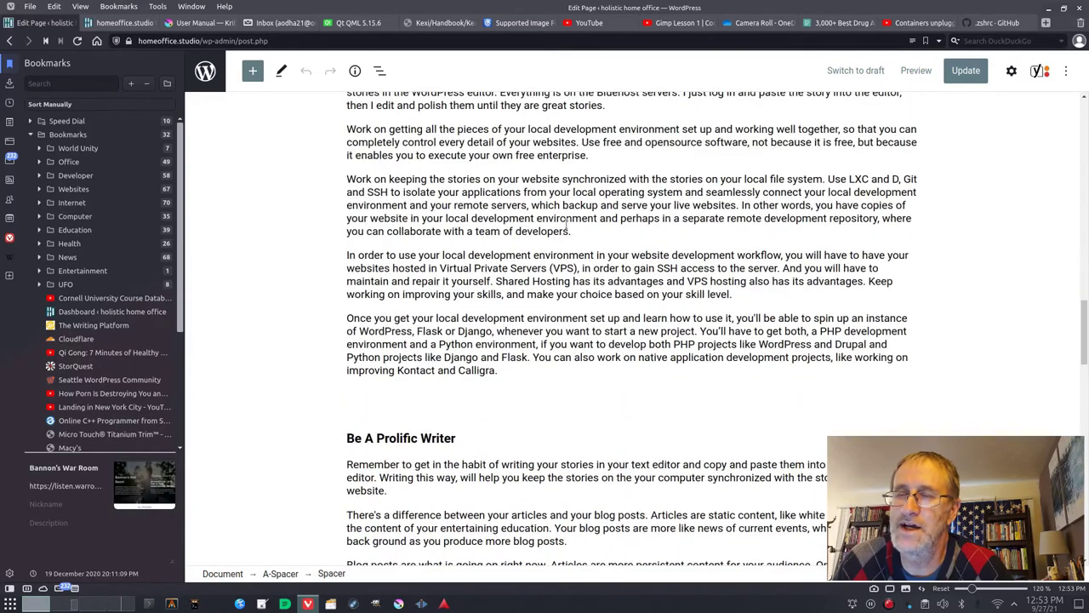
{"action": "scroll", "coordinate": [567, 223], "scroll_direction": "up", "scroll_amount": 12}
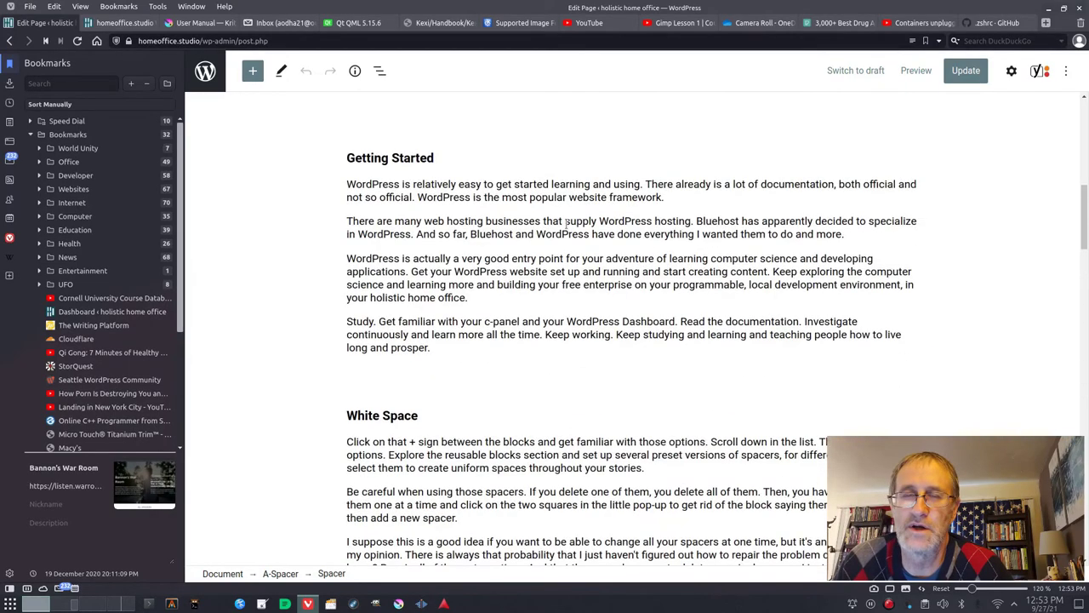
{"action": "scroll", "coordinate": [566, 224], "scroll_direction": "up", "scroll_amount": 10}
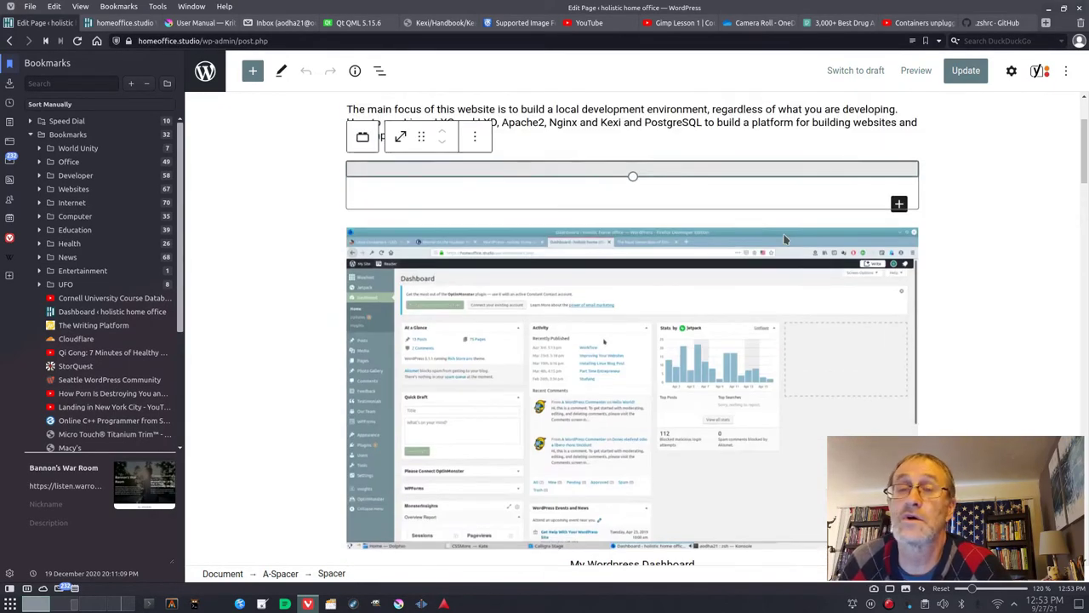
Step: Show the Page settings with 19 revisions and the wordpress permalink slug, then view the live page
{"action": "left_click", "coordinate": [1012, 73]}
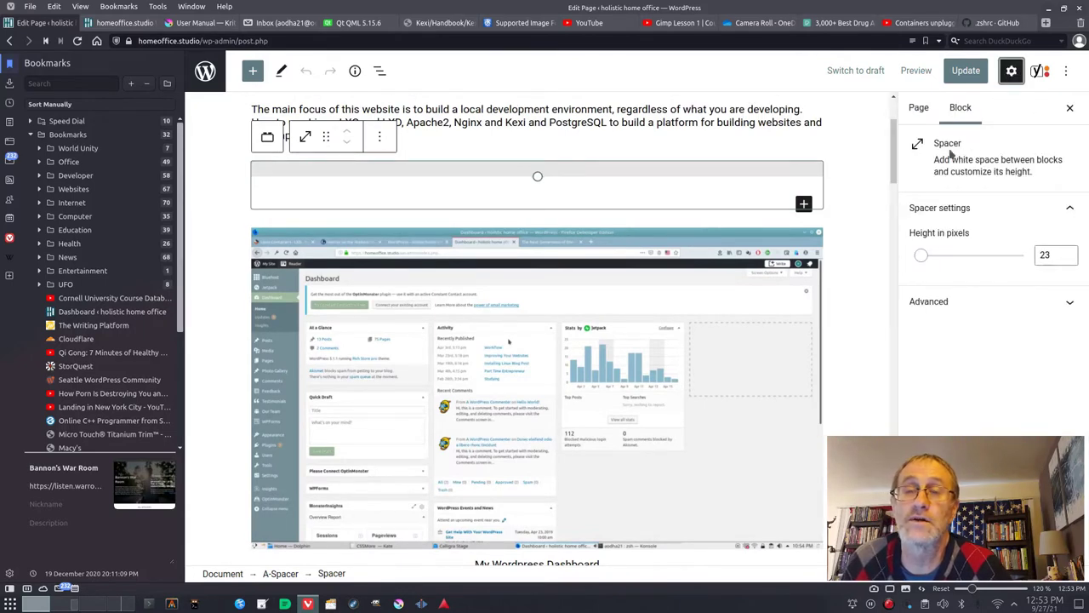
{"action": "left_click", "coordinate": [916, 108]}
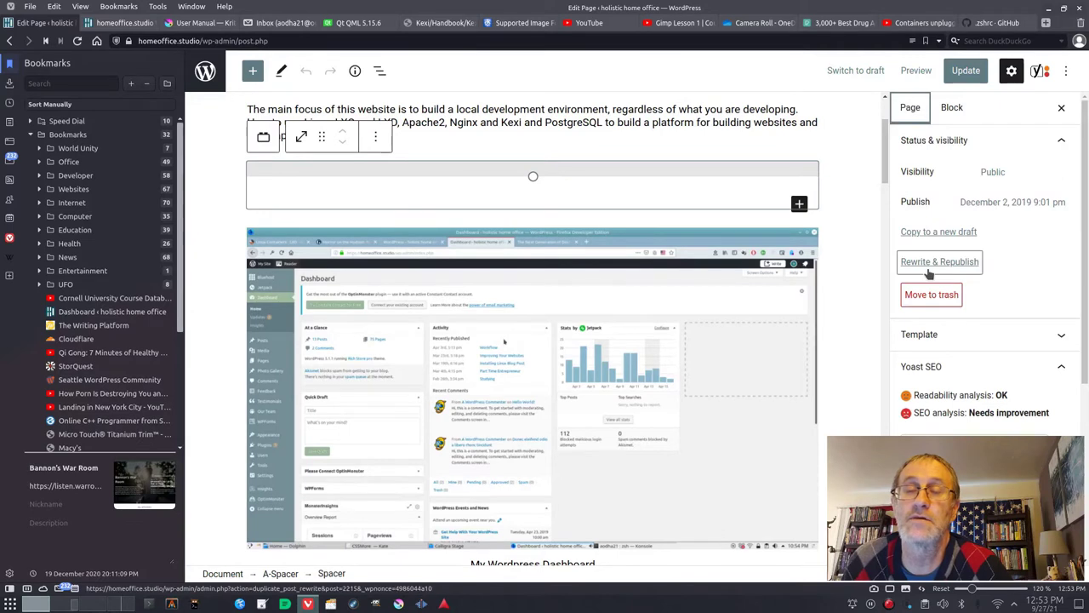
{"action": "scroll", "coordinate": [929, 272], "scroll_direction": "down", "scroll_amount": 8}
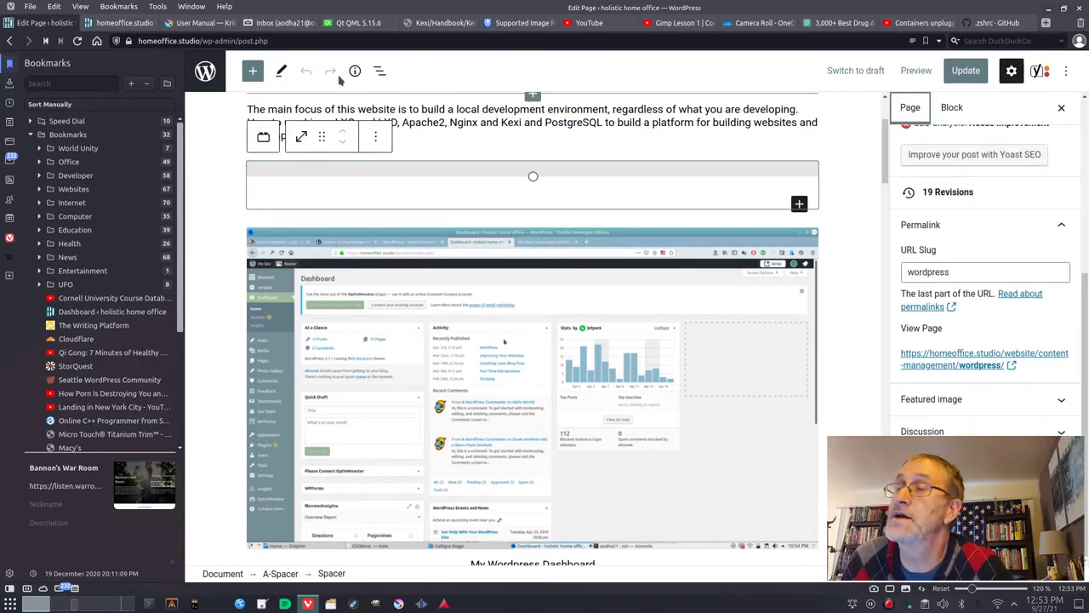
{"action": "left_click", "coordinate": [132, 23]}
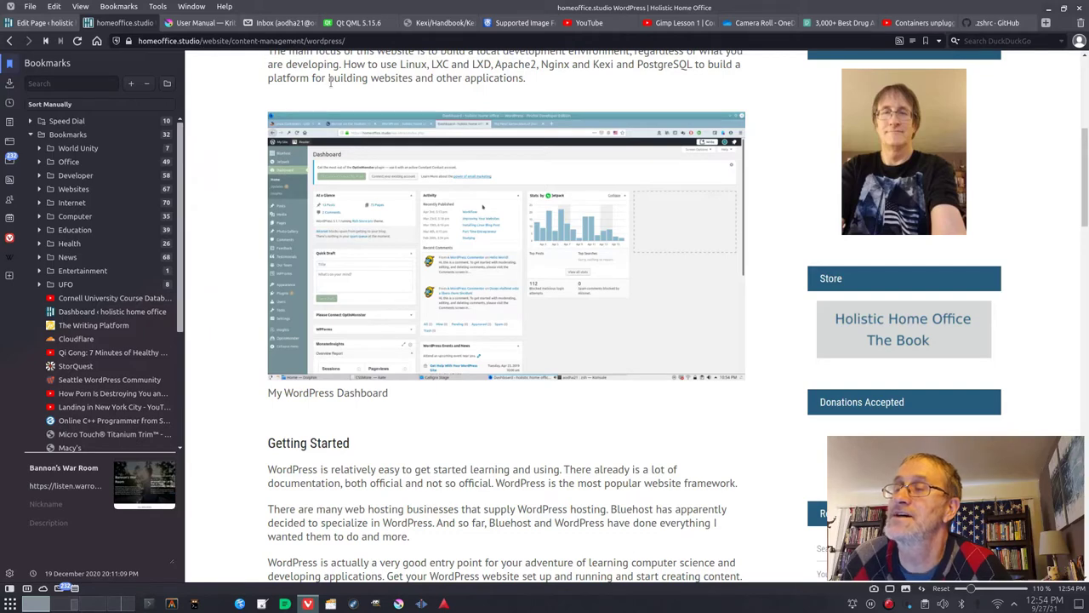
Step: Scroll to the top of the live WORDPRESS page and look over the site's navigation menus
{"action": "scroll", "coordinate": [330, 83], "scroll_direction": "up", "scroll_amount": 5}
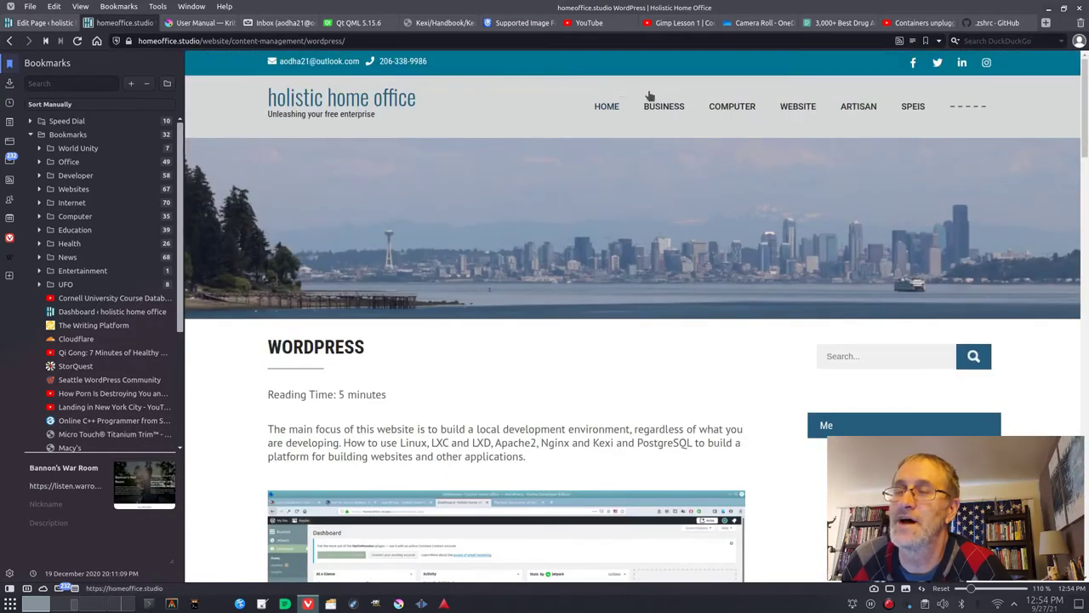
{"action": "mouse_move", "coordinate": [797, 109]}
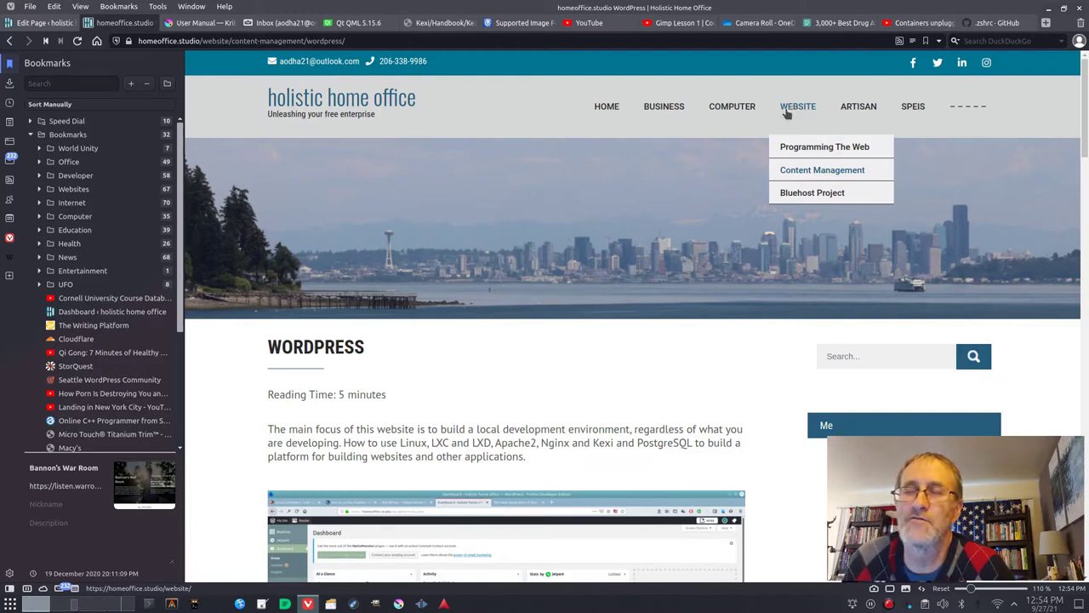
{"action": "mouse_move", "coordinate": [630, 102]}
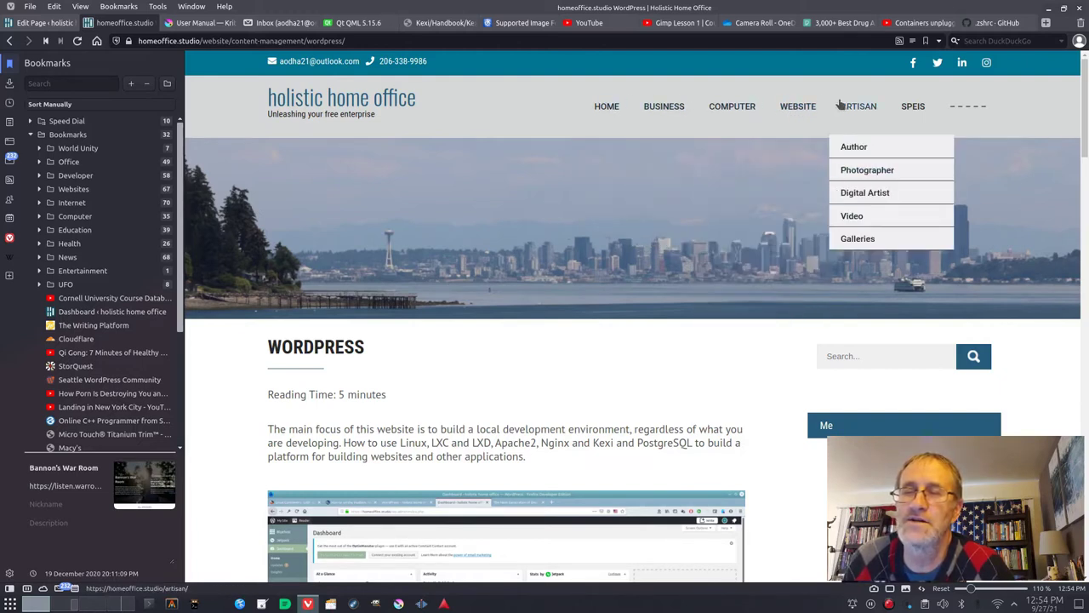
{"action": "mouse_move", "coordinate": [913, 108]}
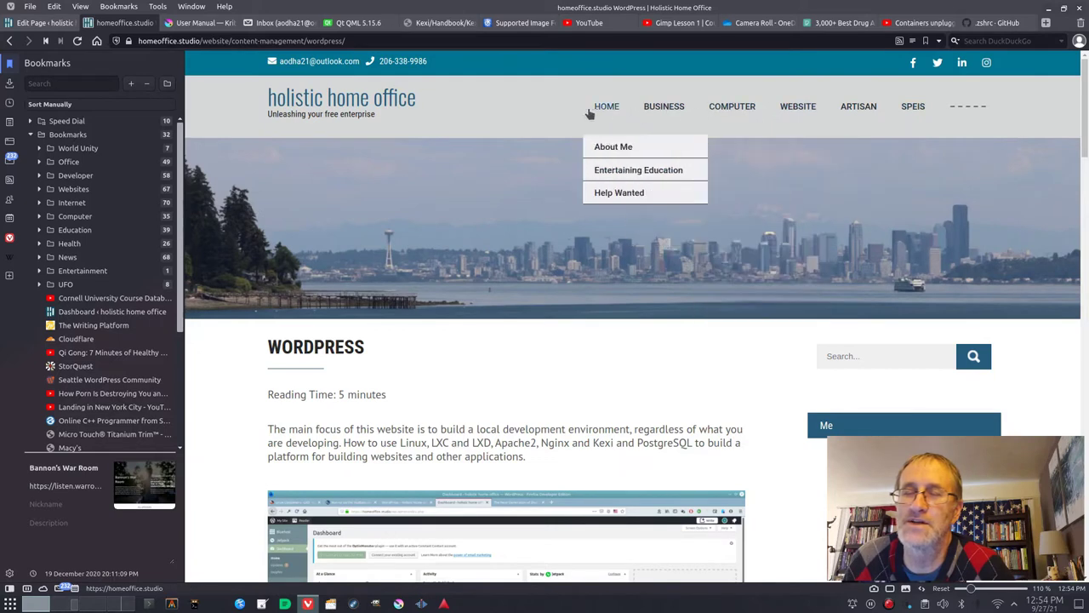
{"action": "mouse_move", "coordinate": [856, 104]}
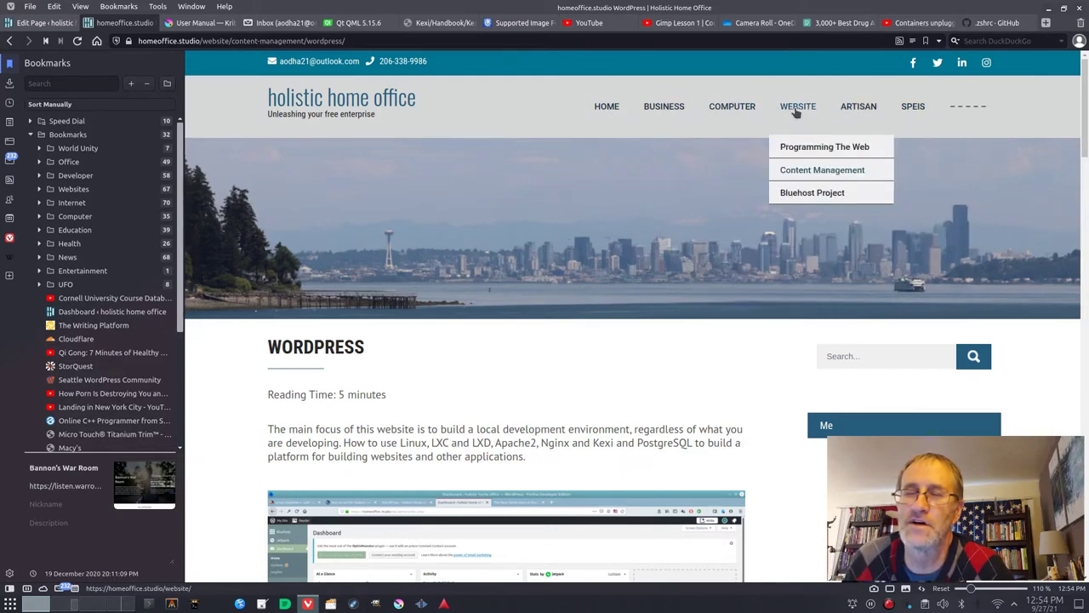
{"action": "mouse_move", "coordinate": [795, 149]}
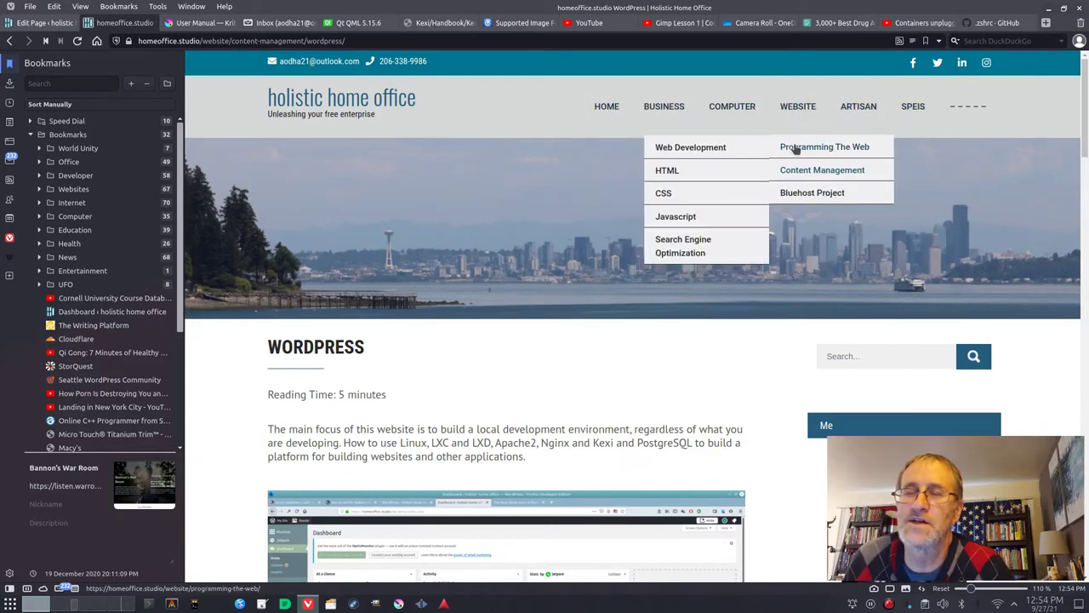
{"action": "mouse_move", "coordinate": [800, 174]}
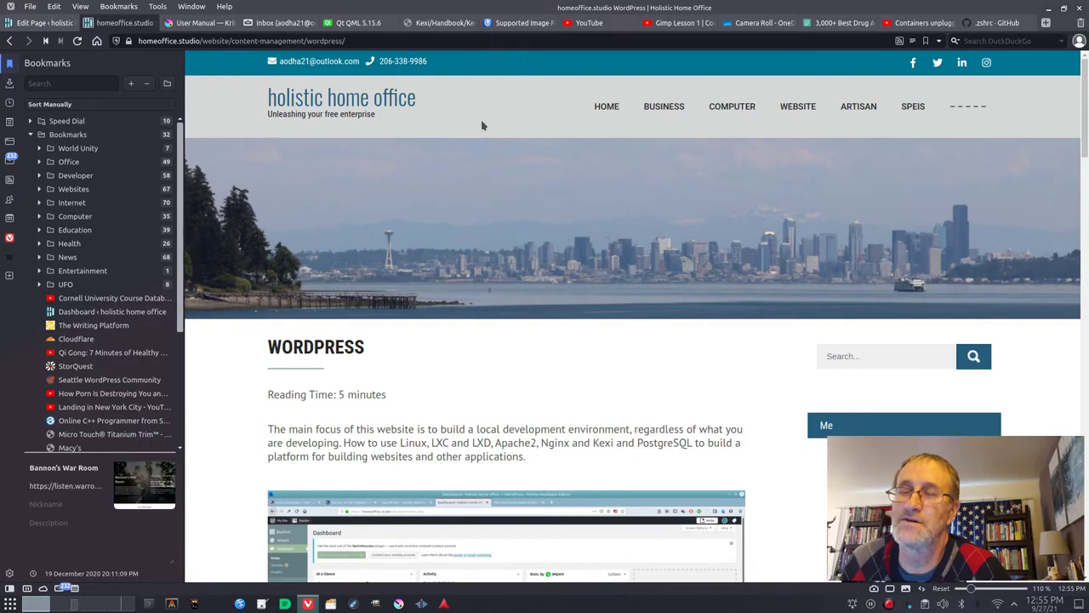
{"action": "scroll", "coordinate": [481, 125], "scroll_direction": "down", "scroll_amount": 3}
{"action": "scroll", "coordinate": [481, 125], "scroll_direction": "up", "scroll_amount": 3}
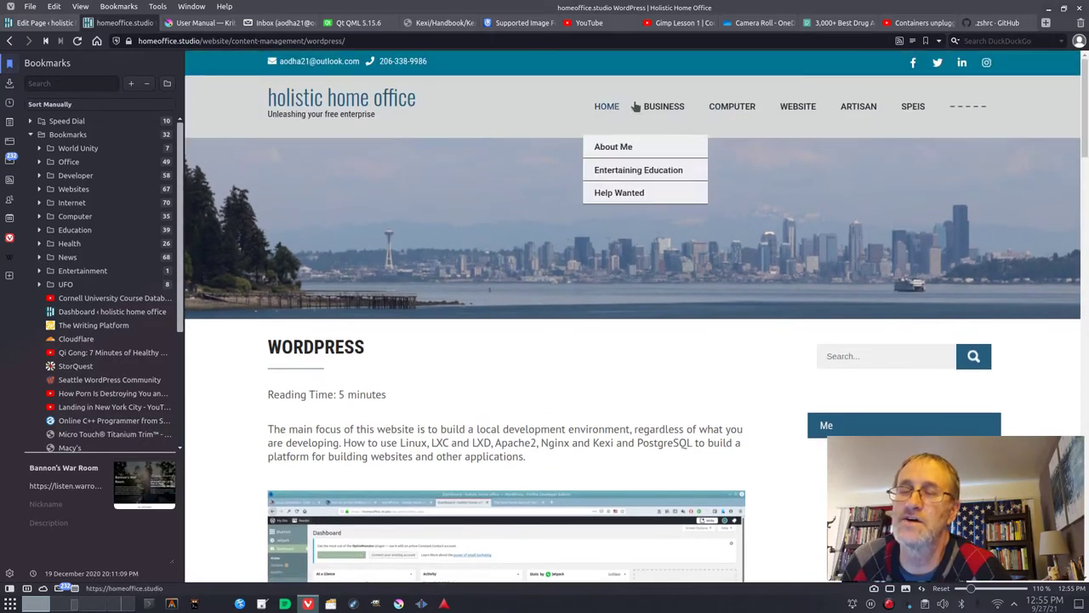
{"action": "left_click", "coordinate": [668, 176]}
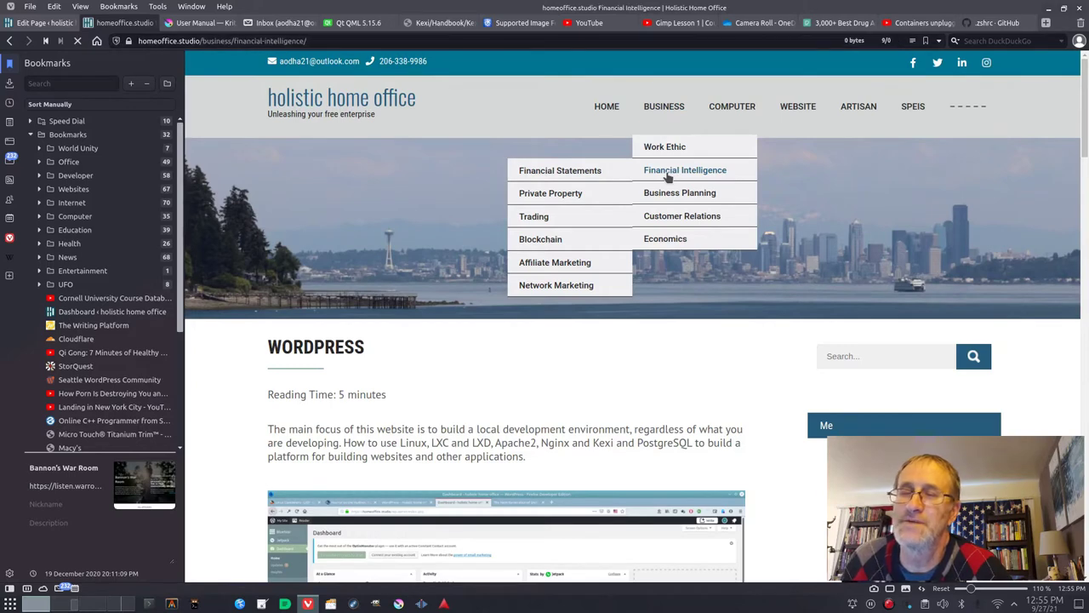
{"action": "scroll", "coordinate": [501, 259], "scroll_direction": "down", "scroll_amount": 3}
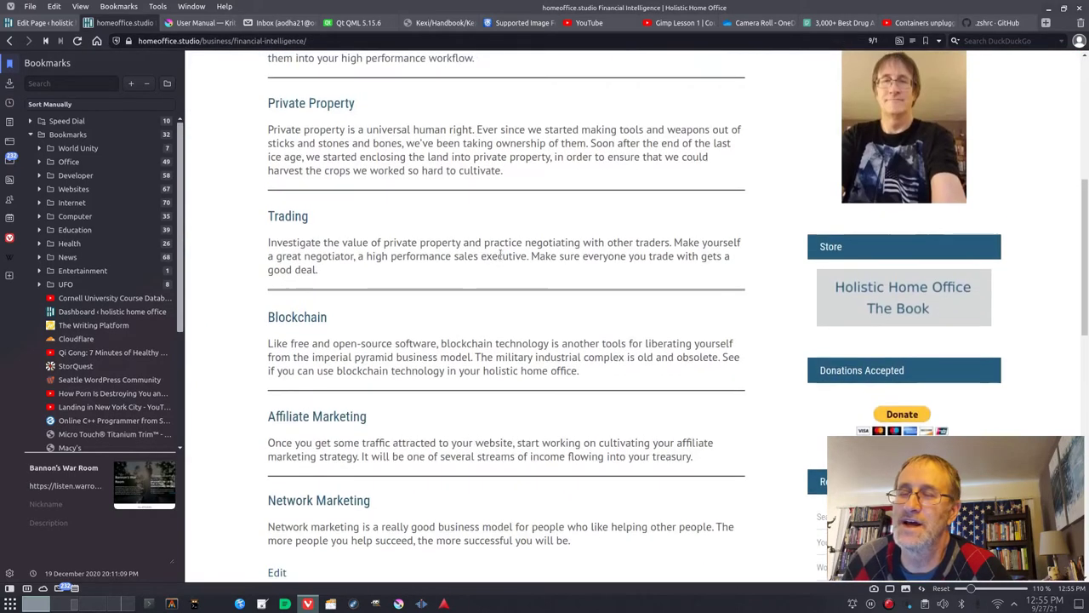
{"action": "scroll", "coordinate": [500, 255], "scroll_direction": "up", "scroll_amount": 3}
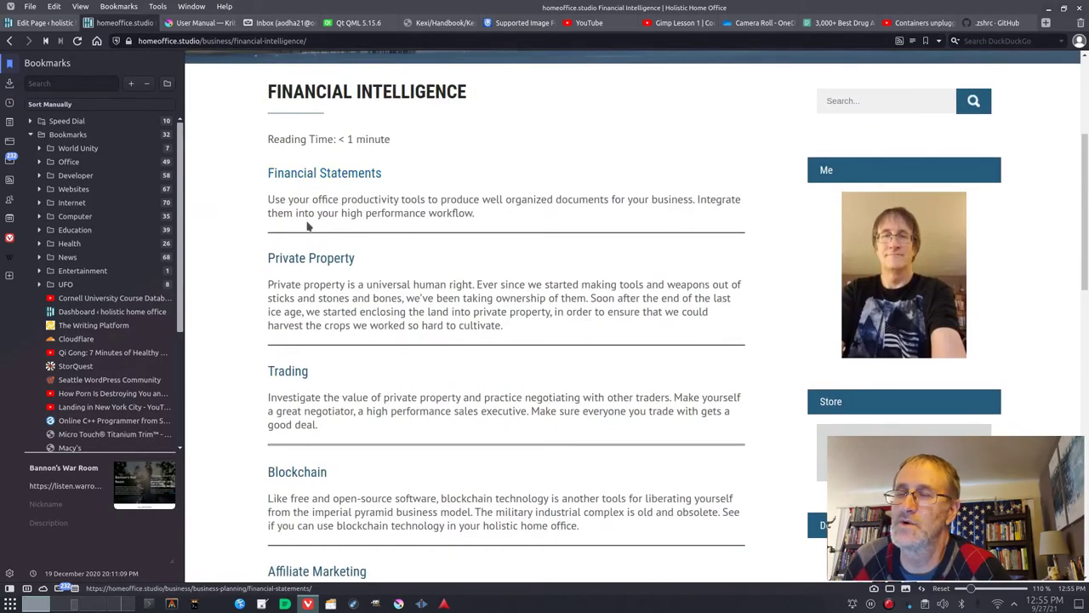
{"action": "left_click", "coordinate": [306, 174]}
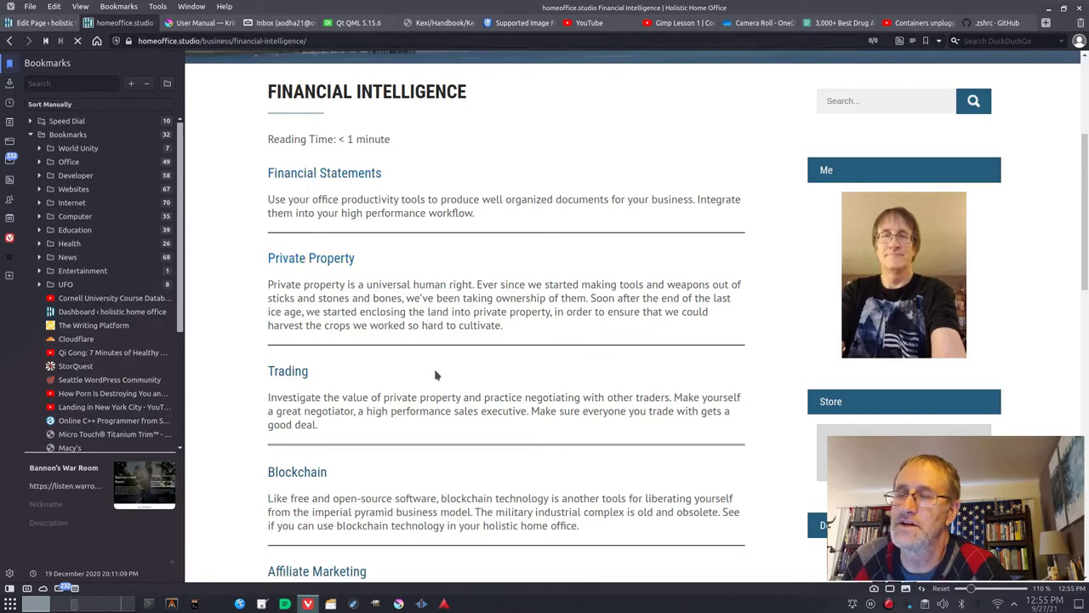
{"action": "scroll", "coordinate": [435, 375], "scroll_direction": "down", "scroll_amount": 1}
{"action": "scroll", "coordinate": [435, 371], "scroll_direction": "down", "scroll_amount": 12}
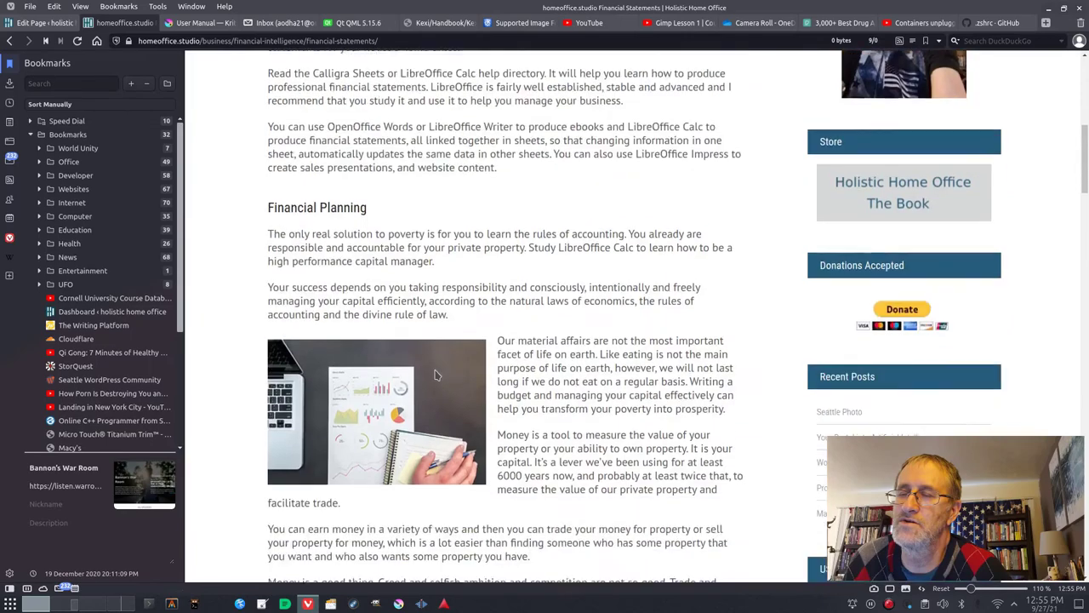
{"action": "scroll", "coordinate": [435, 375], "scroll_direction": "down", "scroll_amount": 12}
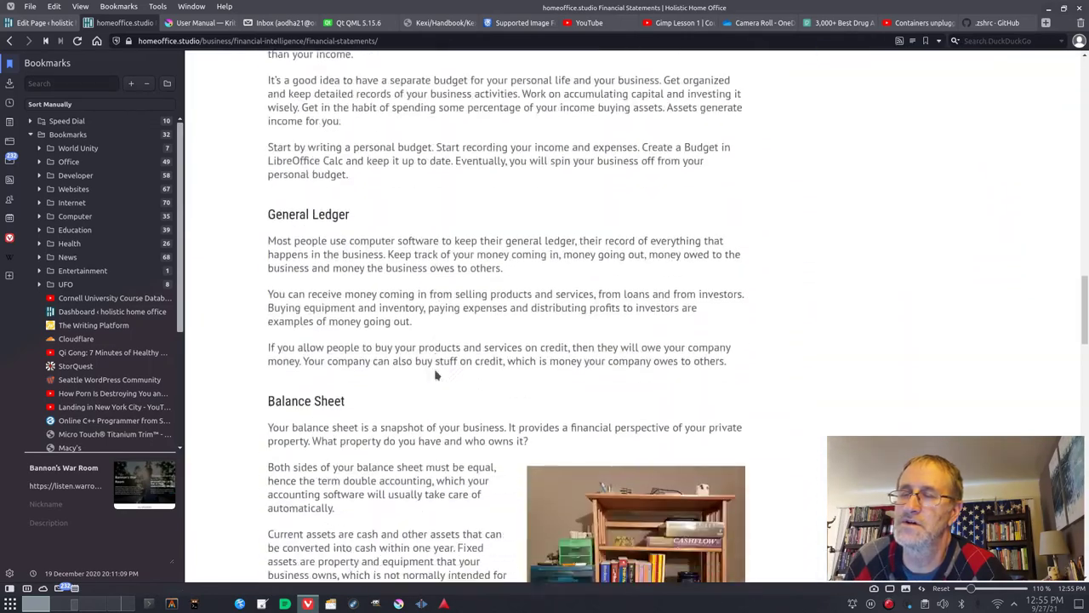
{"action": "scroll", "coordinate": [435, 375], "scroll_direction": "down", "scroll_amount": 12}
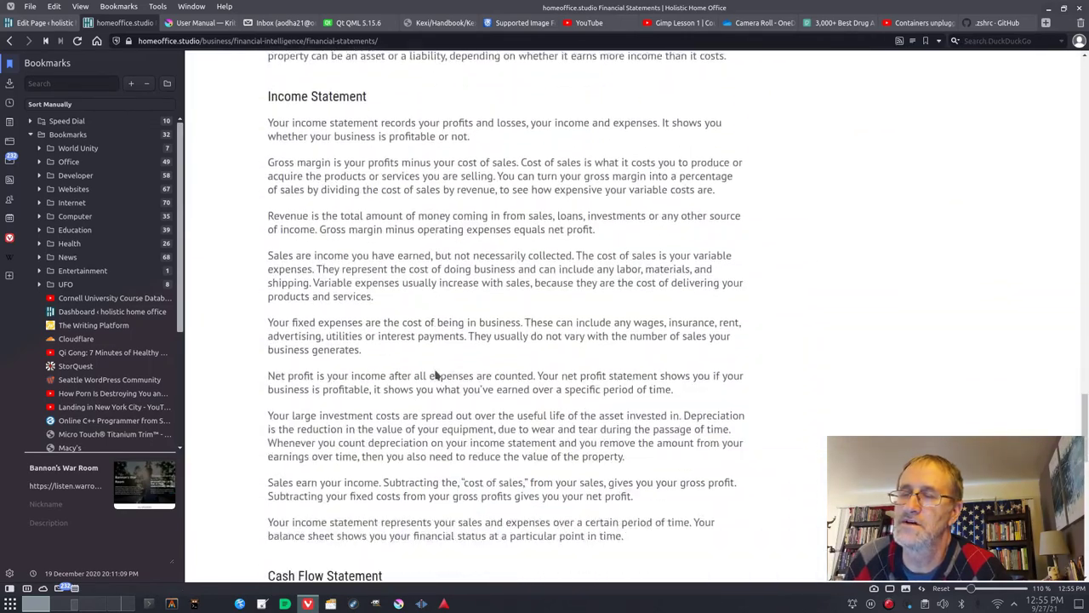
{"action": "scroll", "coordinate": [435, 375], "scroll_direction": "down", "scroll_amount": 5}
{"action": "scroll", "coordinate": [435, 375], "scroll_direction": "up", "scroll_amount": 10}
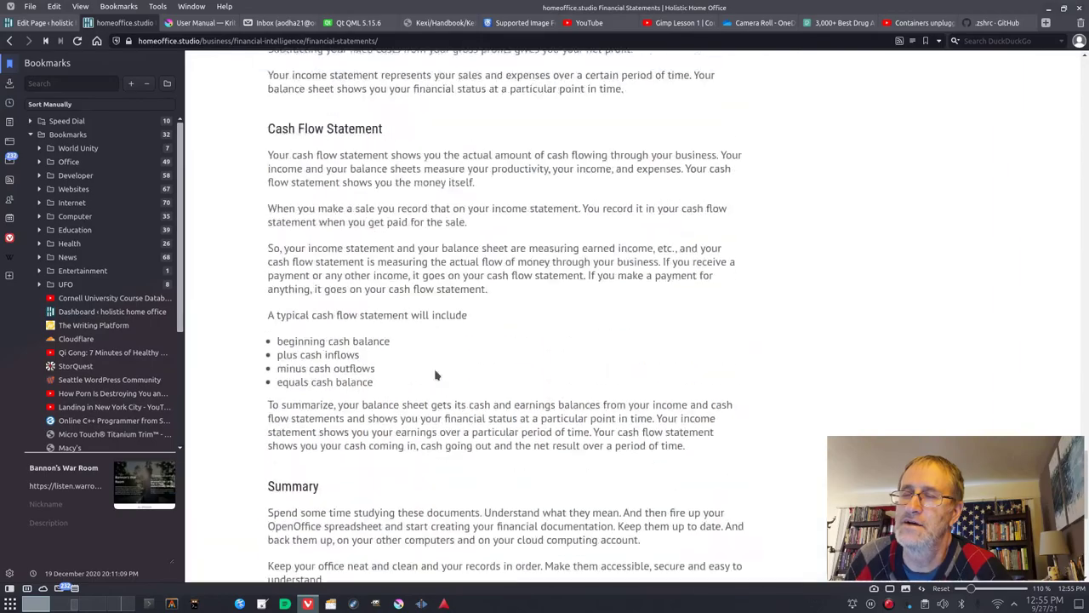
{"action": "scroll", "coordinate": [435, 376], "scroll_direction": "up", "scroll_amount": 15}
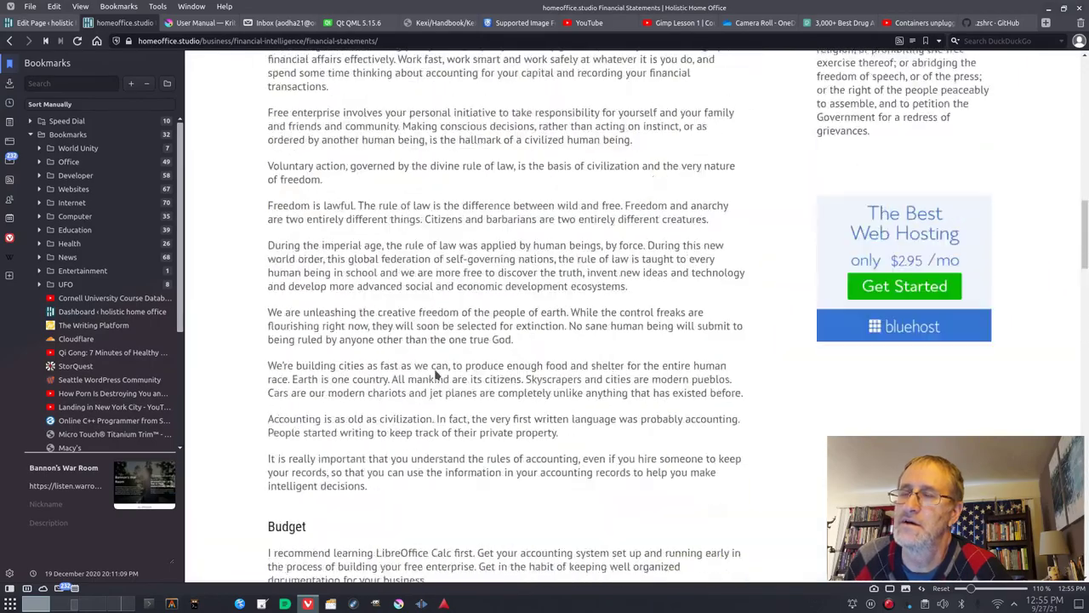
{"action": "scroll", "coordinate": [435, 375], "scroll_direction": "up", "scroll_amount": 10}
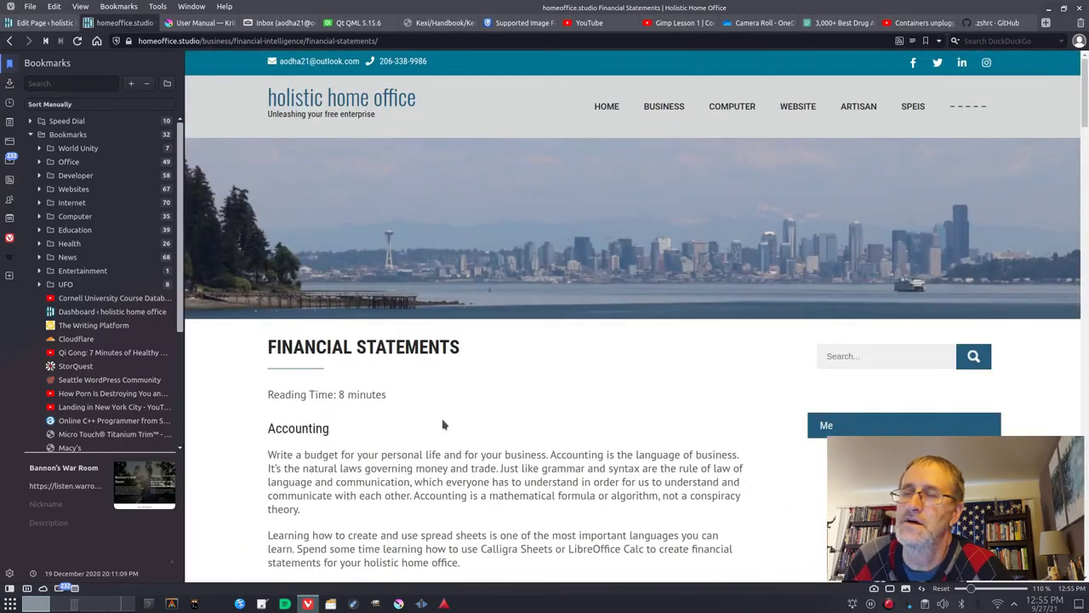
{"action": "scroll", "coordinate": [442, 418], "scroll_direction": "down", "scroll_amount": 5}
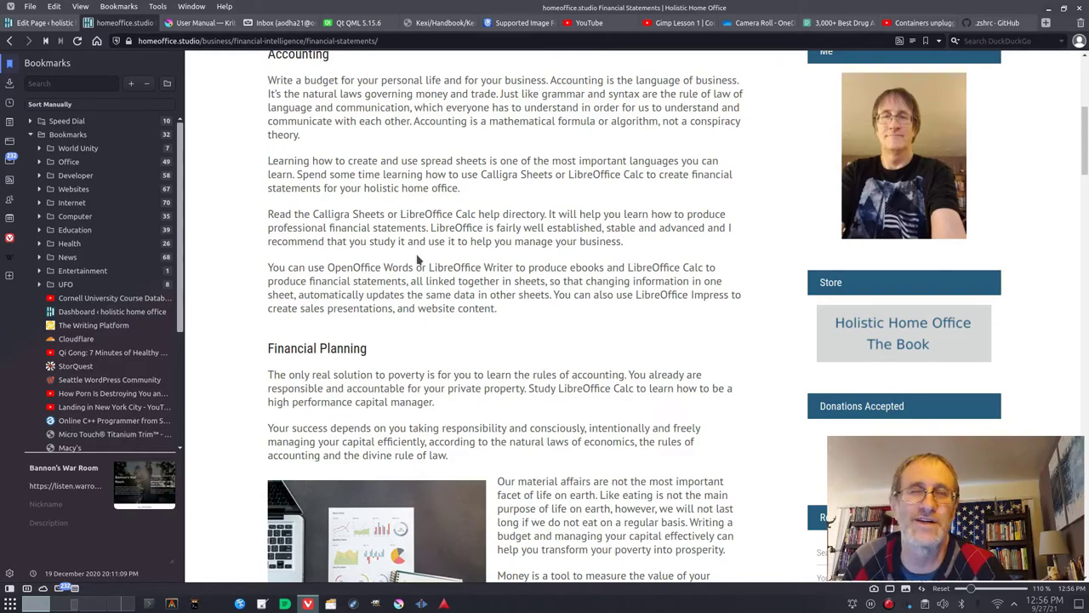
{"action": "scroll", "coordinate": [417, 261], "scroll_direction": "down", "scroll_amount": 2}
{"action": "scroll", "coordinate": [416, 262], "scroll_direction": "up", "scroll_amount": 5}
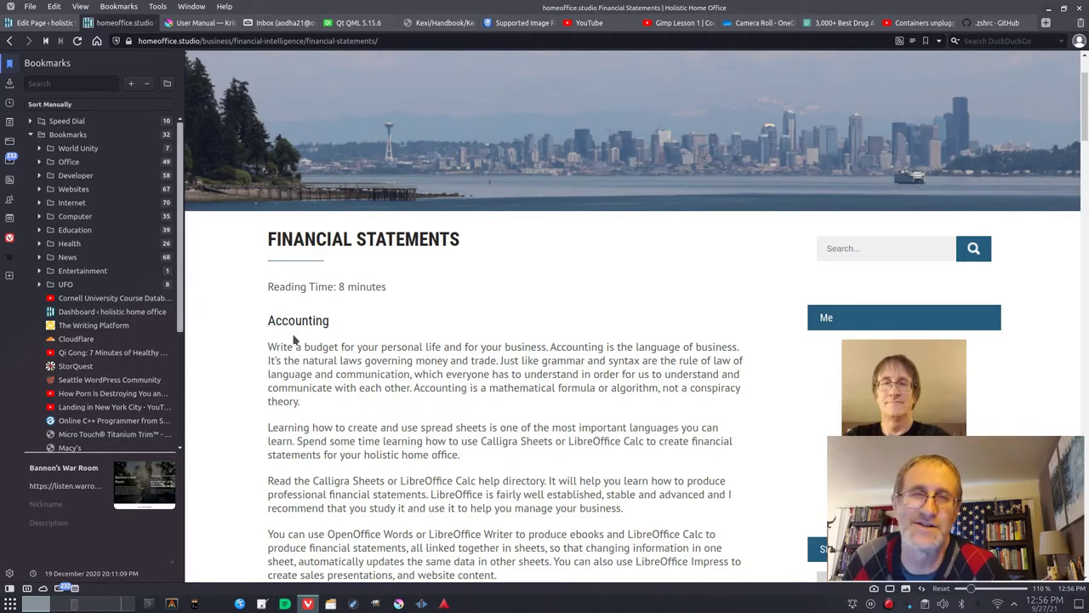
Step: Change the Yoast SEO title to 'homeoffice.studio | WordPress | Holistic Home Office' and update the page
{"action": "left_click", "coordinate": [38, 23]}
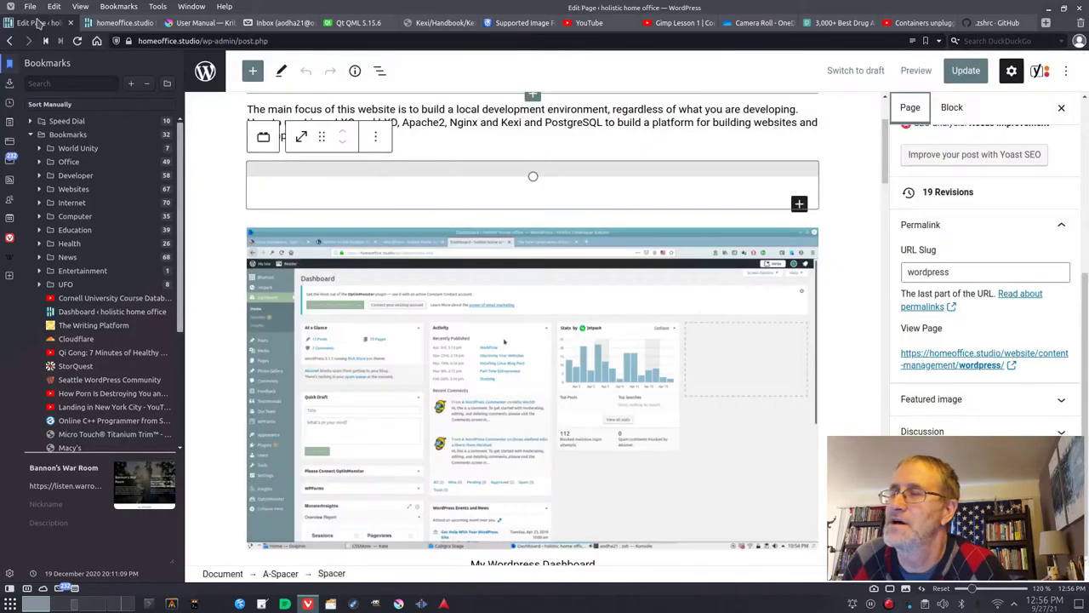
{"action": "left_click", "coordinate": [217, 121]}
{"action": "scroll", "coordinate": [216, 121], "scroll_direction": "down", "scroll_amount": 5}
{"action": "scroll", "coordinate": [218, 126], "scroll_direction": "down", "scroll_amount": 15}
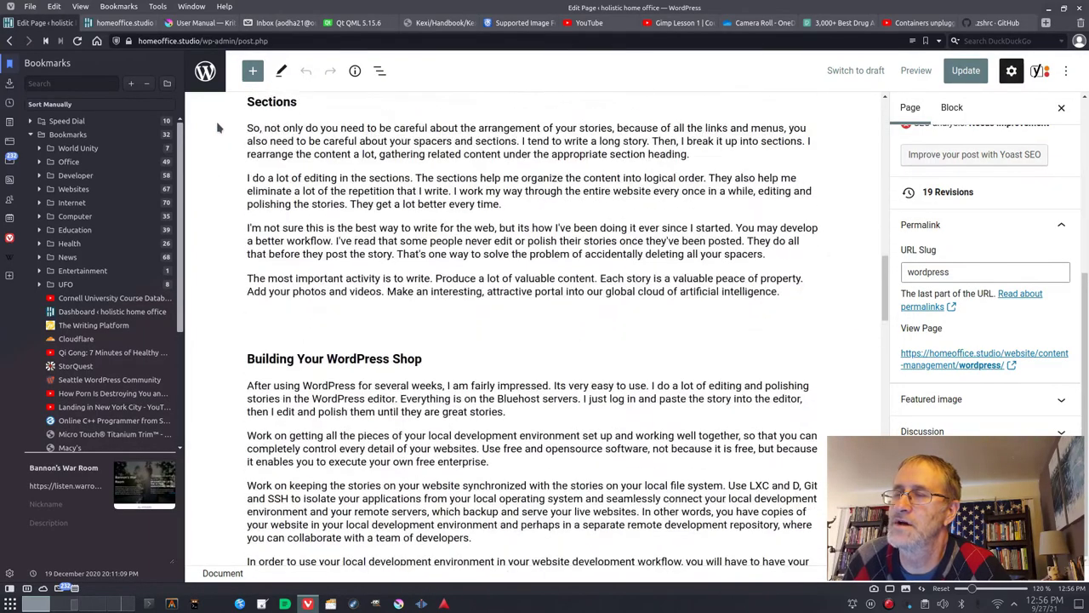
{"action": "scroll", "coordinate": [217, 121], "scroll_direction": "down", "scroll_amount": 3}
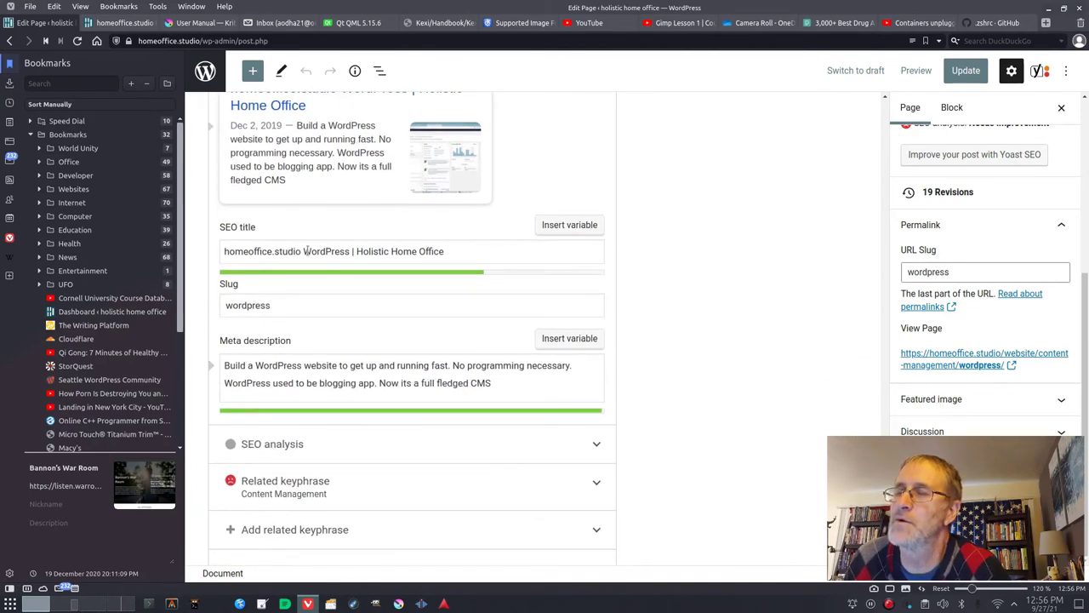
{"action": "left_click", "coordinate": [303, 252]}
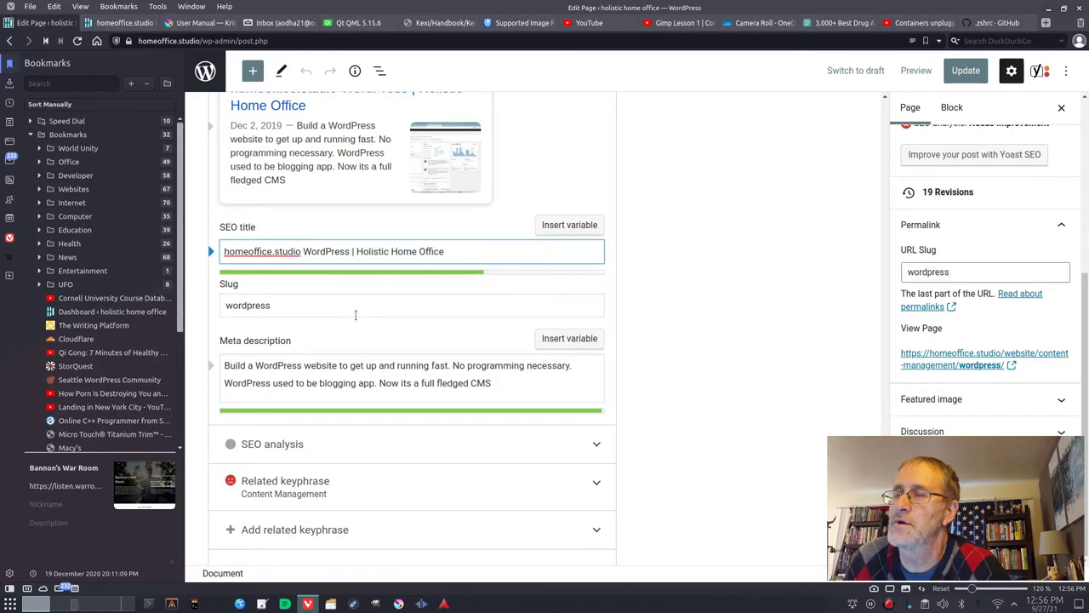
{"action": "type", "text": "|"}
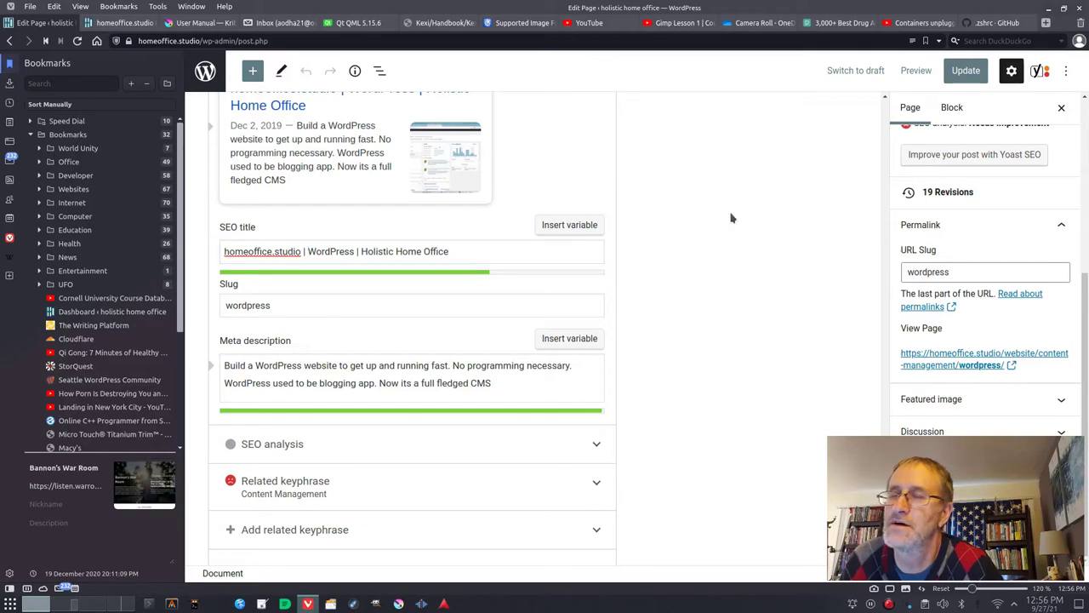
{"action": "left_click", "coordinate": [966, 72]}
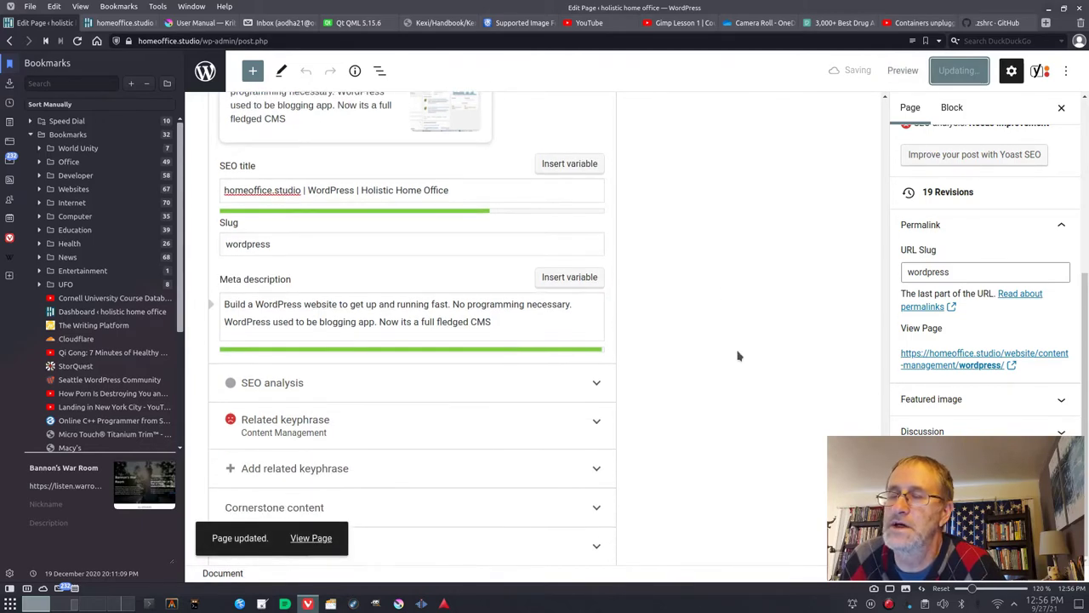
{"action": "scroll", "coordinate": [737, 356], "scroll_direction": "up", "scroll_amount": 5}
{"action": "scroll", "coordinate": [738, 355], "scroll_direction": "down", "scroll_amount": 3}
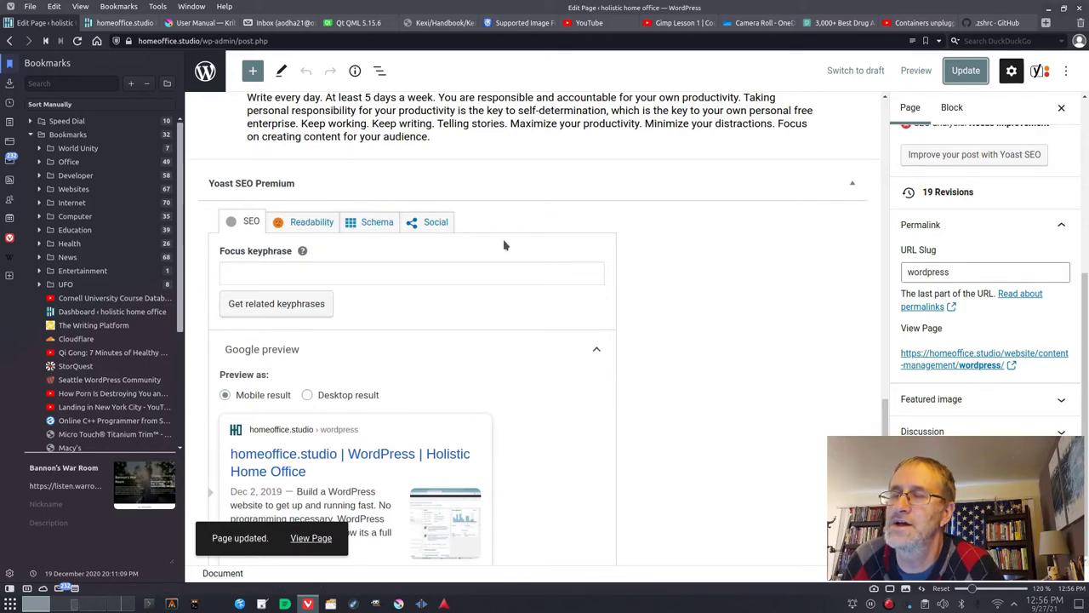
{"action": "scroll", "coordinate": [670, 243], "scroll_direction": "up", "scroll_amount": 2}
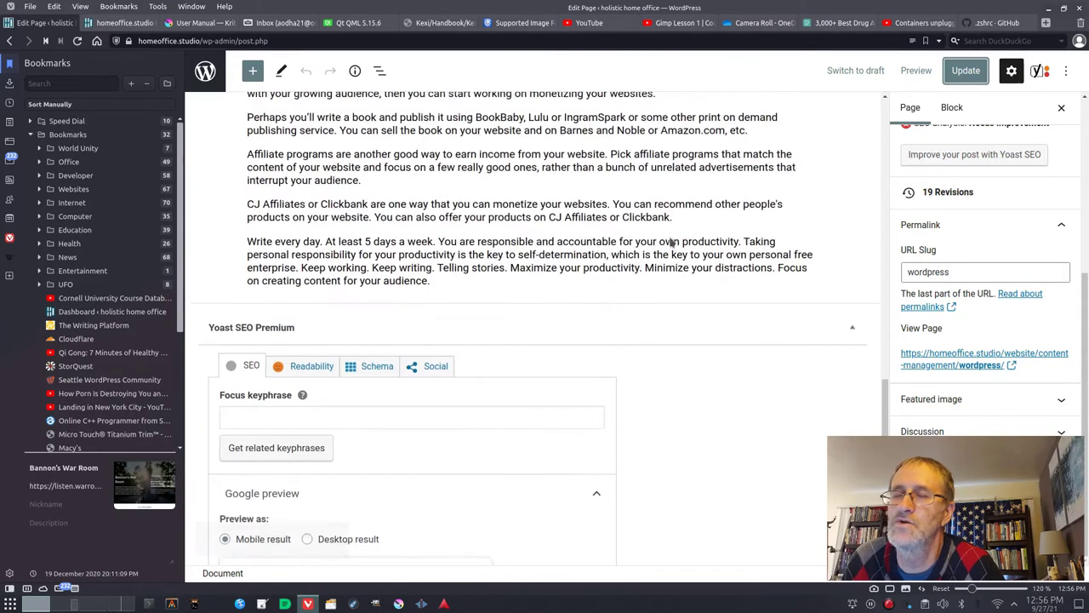
{"action": "scroll", "coordinate": [937, 244], "scroll_direction": "up", "scroll_amount": 2}
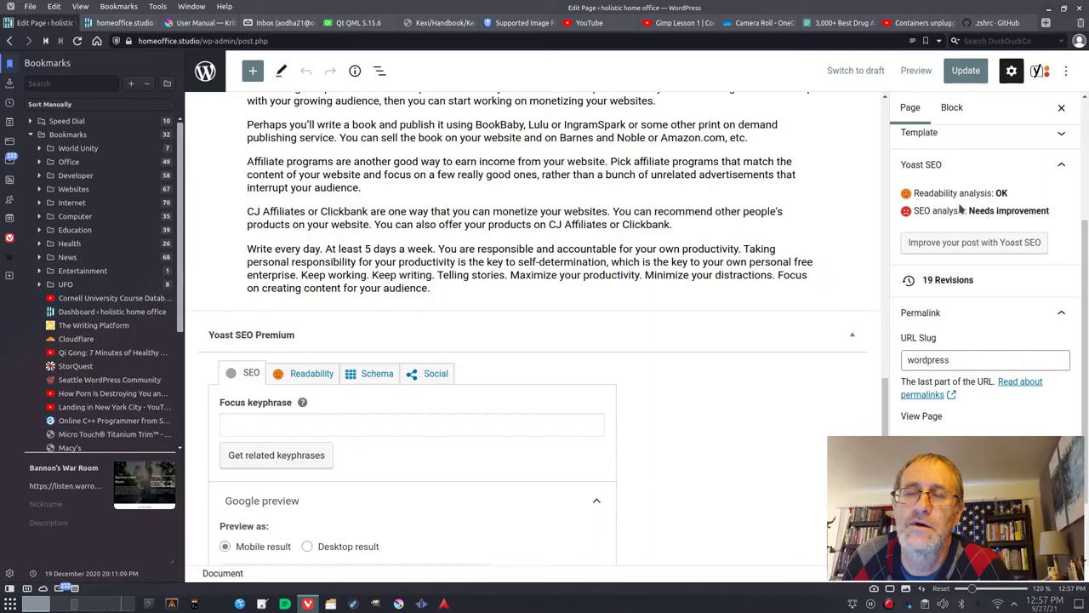
{"action": "scroll", "coordinate": [827, 257], "scroll_direction": "down", "scroll_amount": 10}
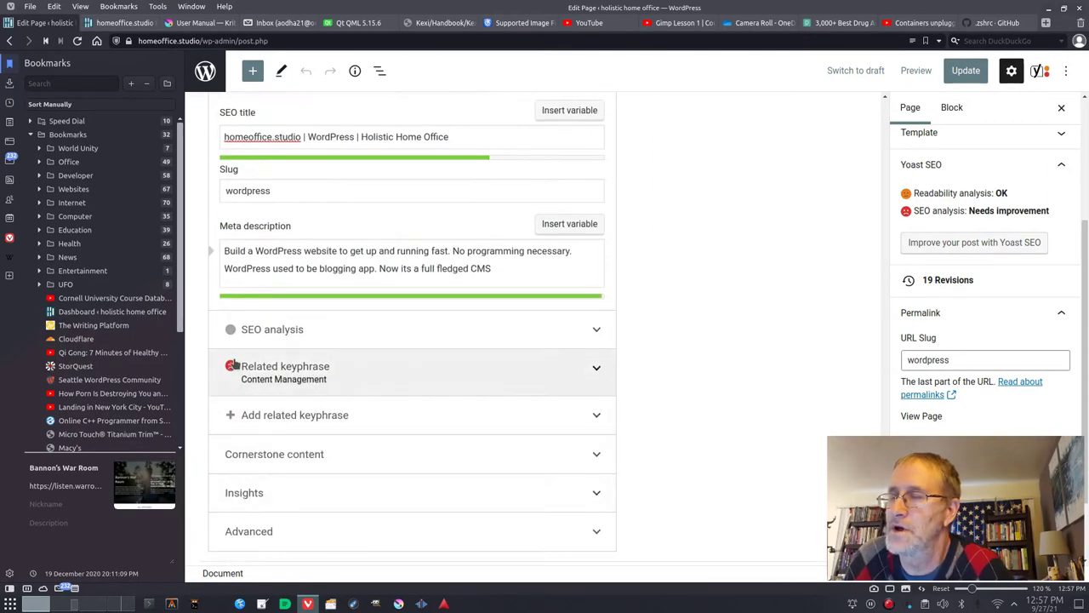
Step: Expand the Related keyphrase analysis and review its four Content Management problems, then return to the top
{"action": "left_click", "coordinate": [230, 368]}
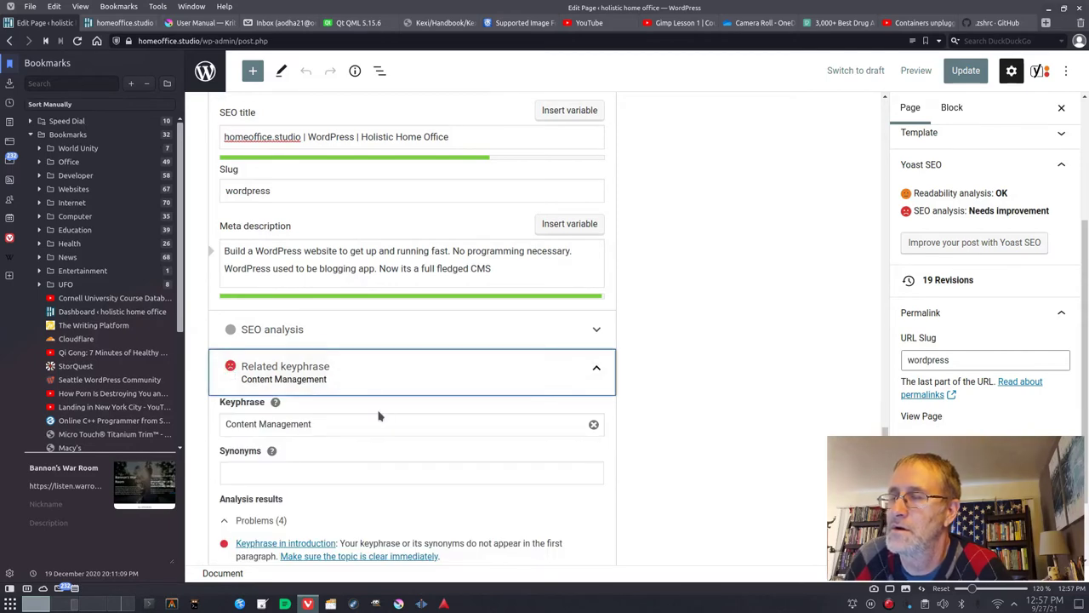
{"action": "scroll", "coordinate": [381, 415], "scroll_direction": "down", "scroll_amount": 2}
{"action": "scroll", "coordinate": [380, 414], "scroll_direction": "down", "scroll_amount": 2}
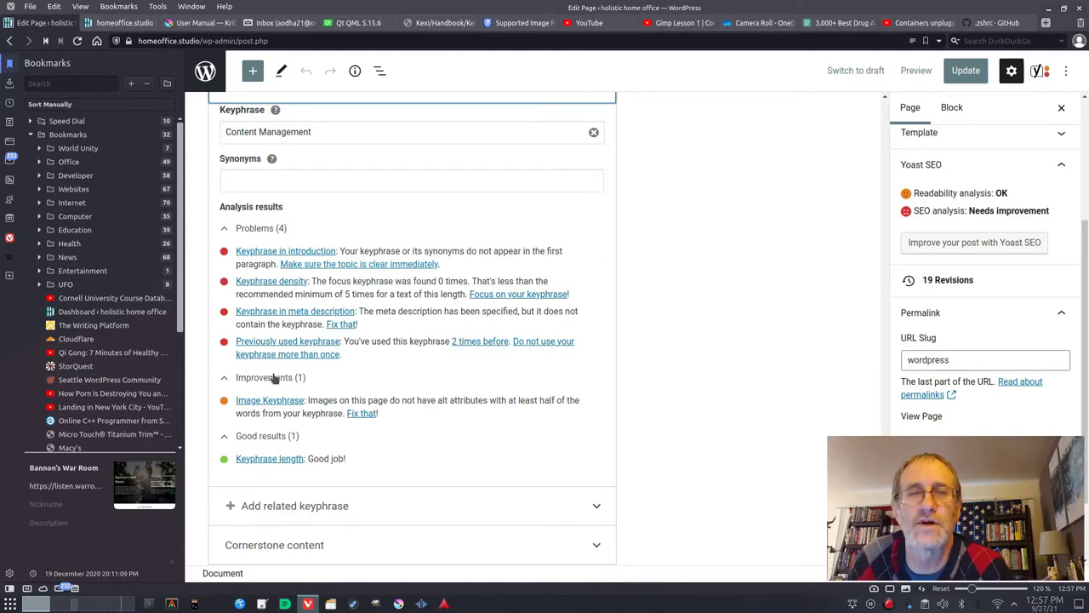
{"action": "scroll", "coordinate": [274, 379], "scroll_direction": "up", "scroll_amount": 5}
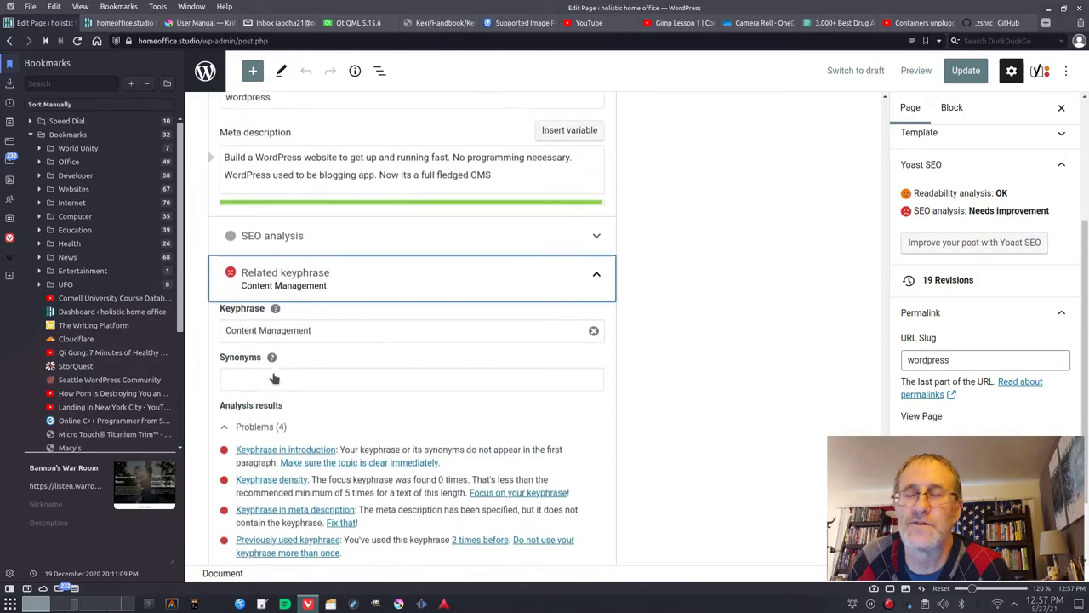
{"action": "scroll", "coordinate": [274, 379], "scroll_direction": "down", "scroll_amount": 2}
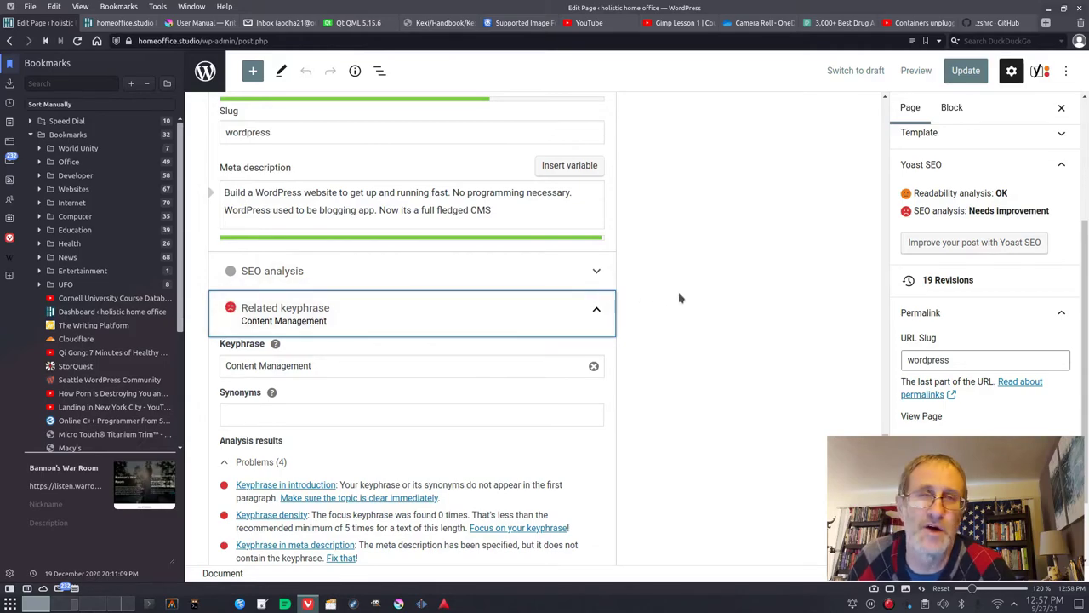
{"action": "scroll", "coordinate": [680, 297], "scroll_direction": "up", "scroll_amount": 10}
{"action": "scroll", "coordinate": [680, 297], "scroll_direction": "up", "scroll_amount": 5}
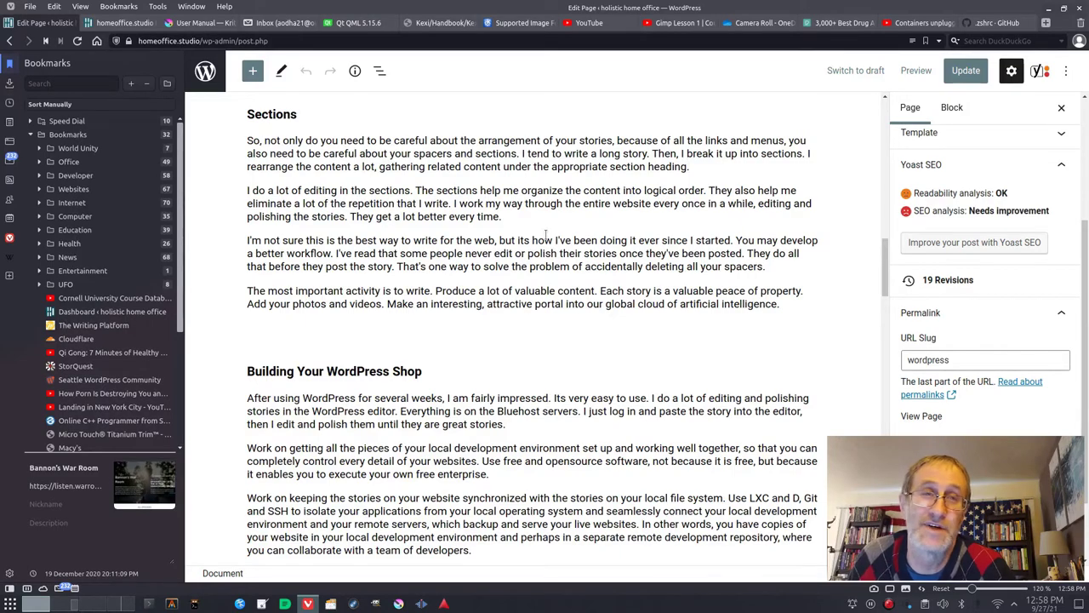
{"action": "scroll", "coordinate": [546, 234], "scroll_direction": "down", "scroll_amount": 1}
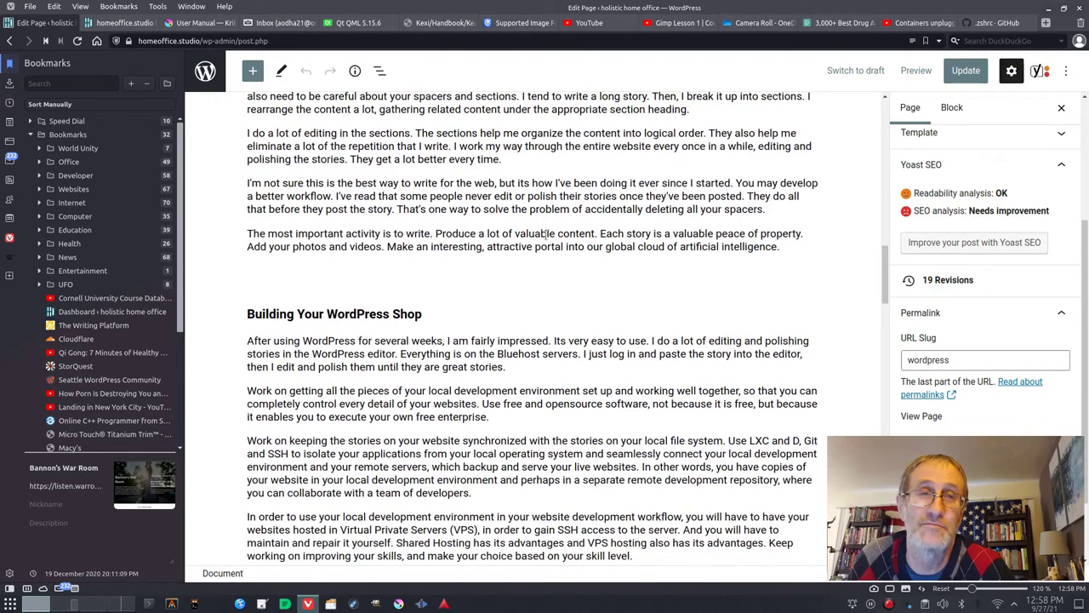
{"action": "scroll", "coordinate": [546, 234], "scroll_direction": "up", "scroll_amount": 20}
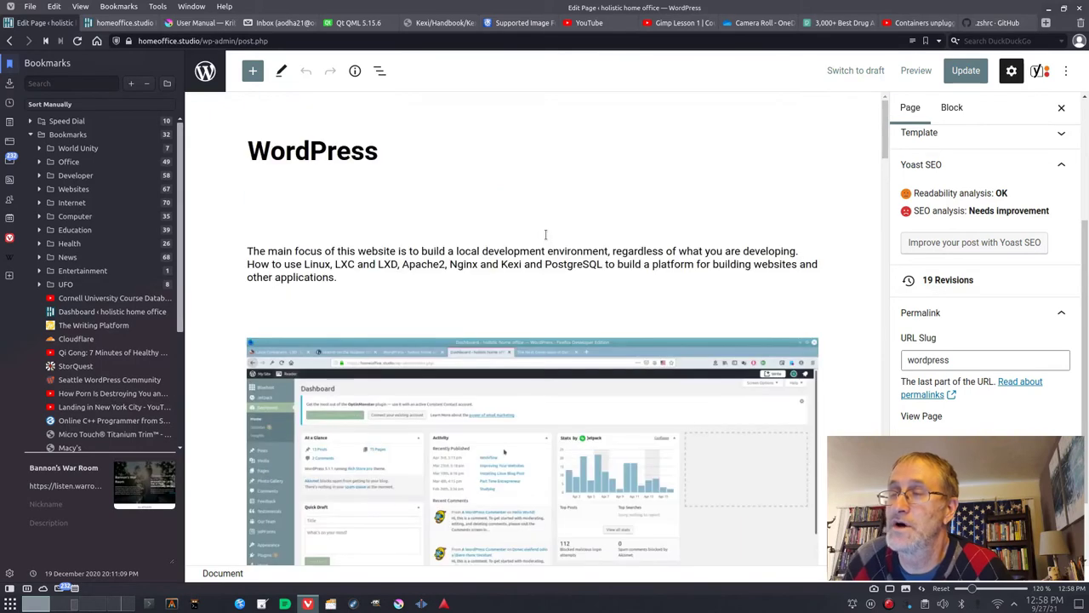
Step: Return to the live Financial Statements page tab, scrolled to the top
{"action": "left_click", "coordinate": [122, 23]}
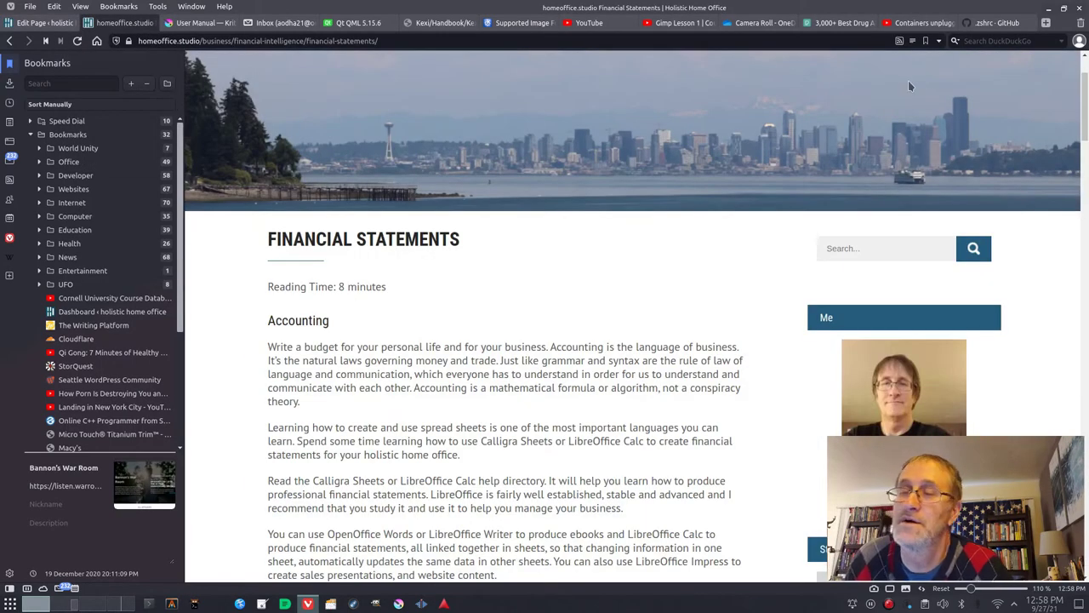
{"action": "scroll", "coordinate": [908, 80], "scroll_direction": "up", "scroll_amount": 2}
{"action": "mouse_move", "coordinate": [669, 109]}
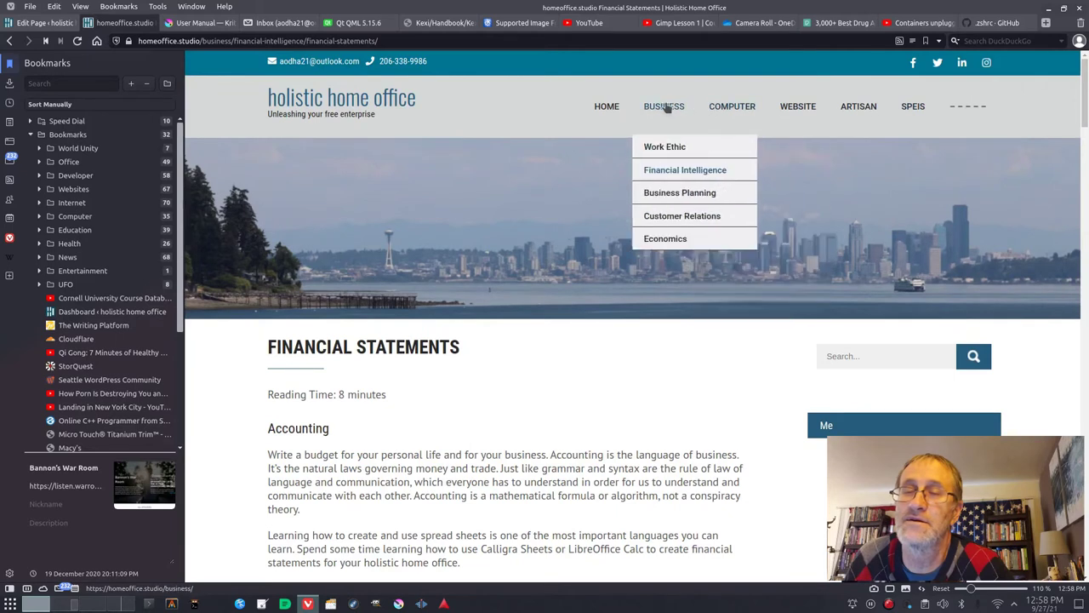
{"action": "mouse_move", "coordinate": [672, 173]}
{"action": "mouse_move", "coordinate": [672, 195]}
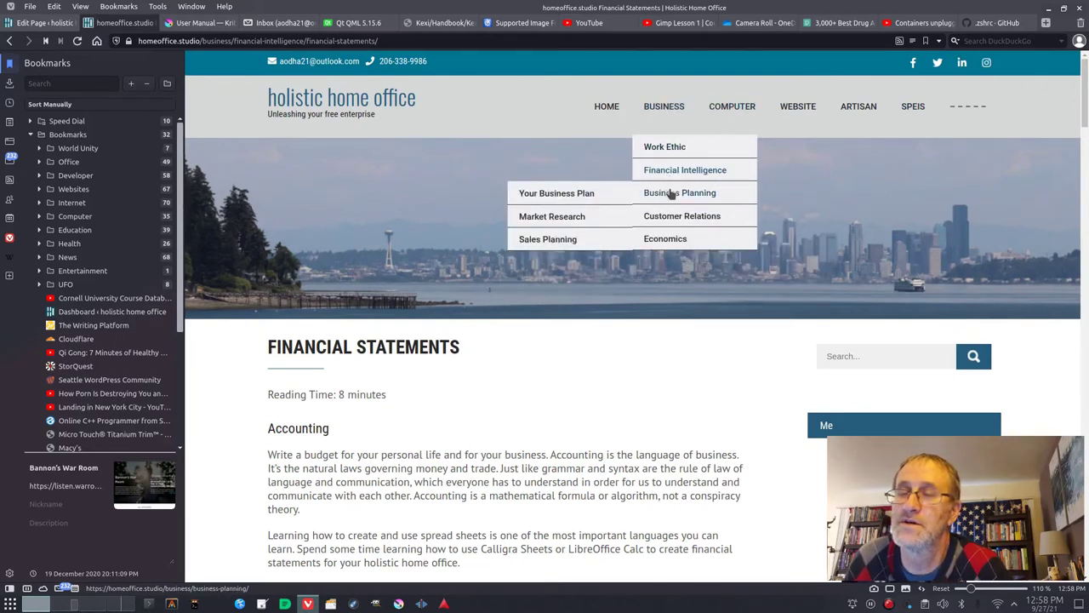
Step: Open the Business Planning > Market Research page and scroll through the article
{"action": "left_click", "coordinate": [537, 219]}
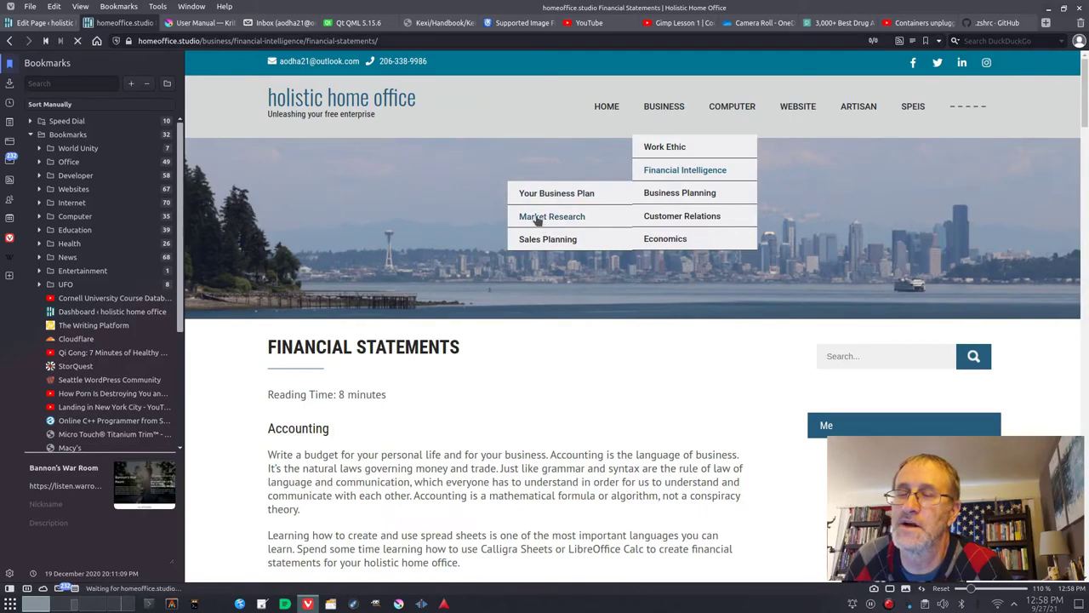
{"action": "scroll", "coordinate": [512, 391], "scroll_direction": "down", "scroll_amount": 4}
{"action": "scroll", "coordinate": [511, 391], "scroll_direction": "down", "scroll_amount": 13}
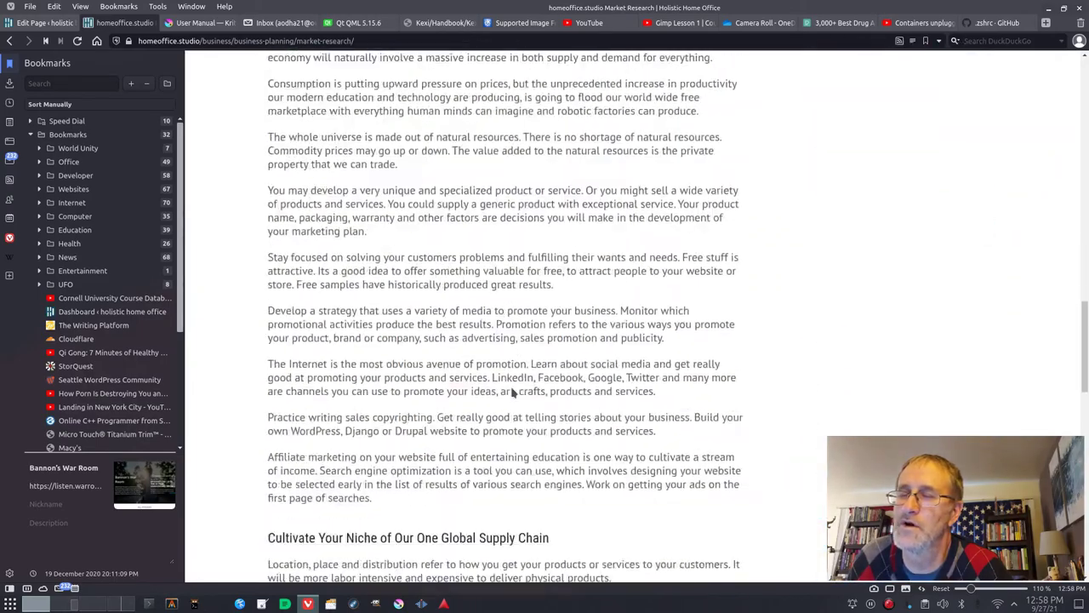
{"action": "scroll", "coordinate": [512, 391], "scroll_direction": "down", "scroll_amount": 11}
{"action": "scroll", "coordinate": [512, 391], "scroll_direction": "up", "scroll_amount": 20}
{"action": "scroll", "coordinate": [512, 391], "scroll_direction": "up", "scroll_amount": 8}
{"action": "mouse_move", "coordinate": [715, 114]}
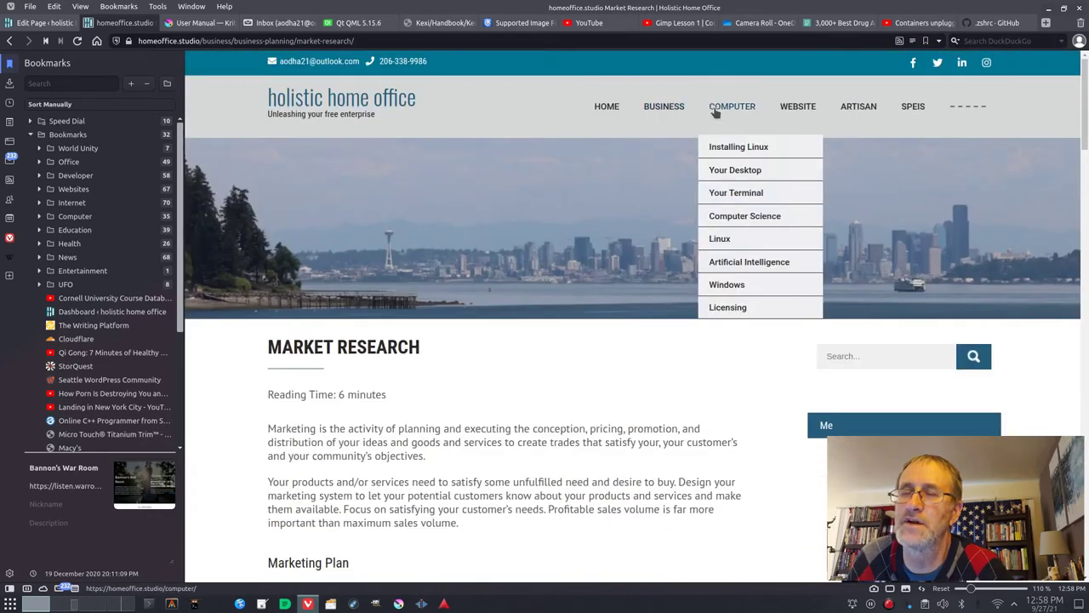
{"action": "mouse_move", "coordinate": [737, 183]}
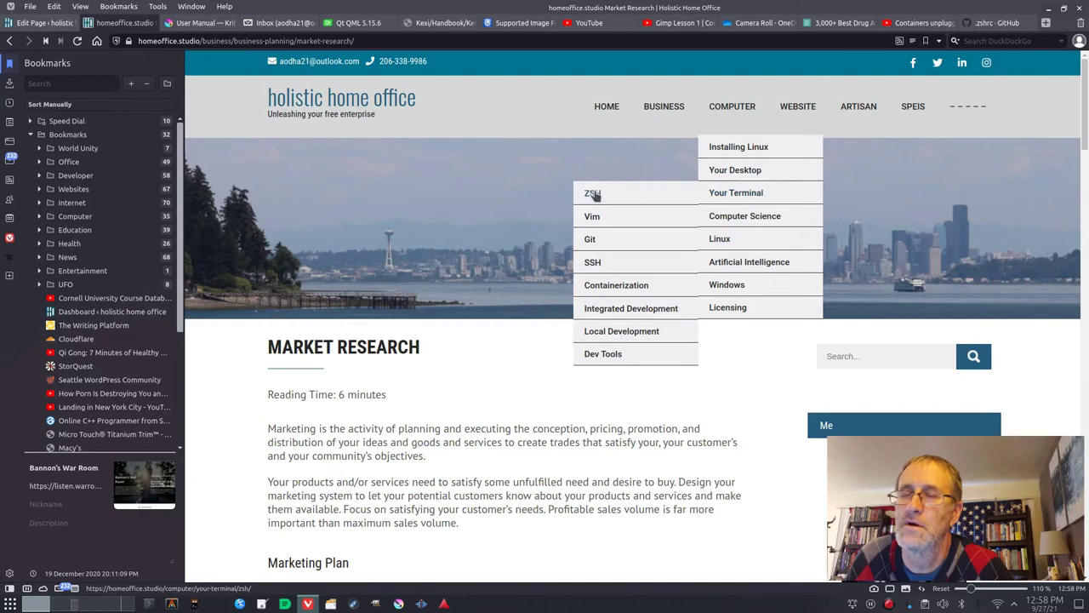
{"action": "left_click", "coordinate": [596, 195]}
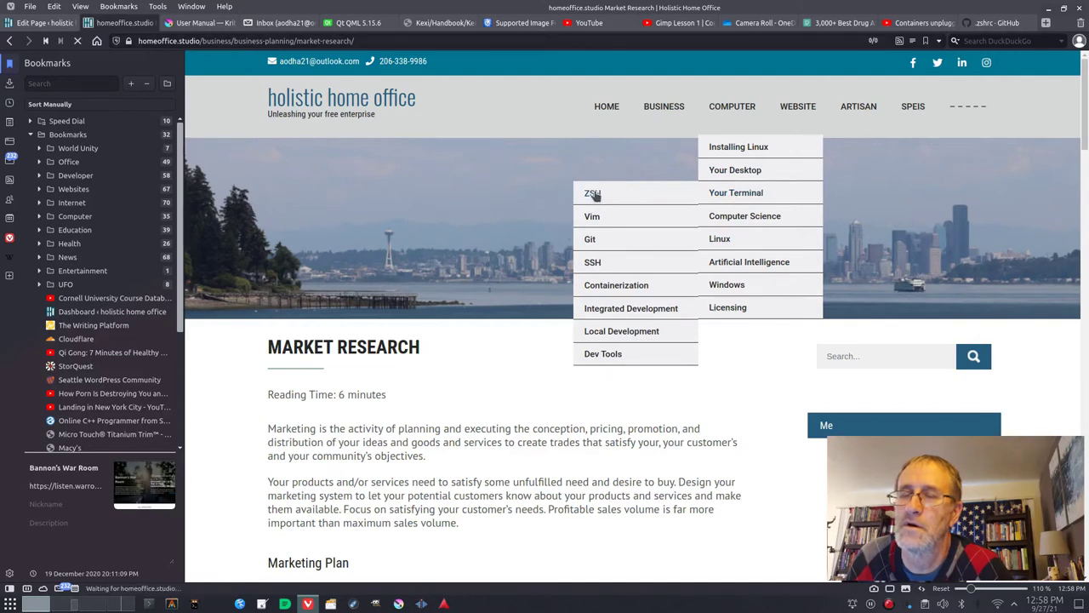
{"action": "scroll", "coordinate": [596, 196], "scroll_direction": "down", "scroll_amount": 5}
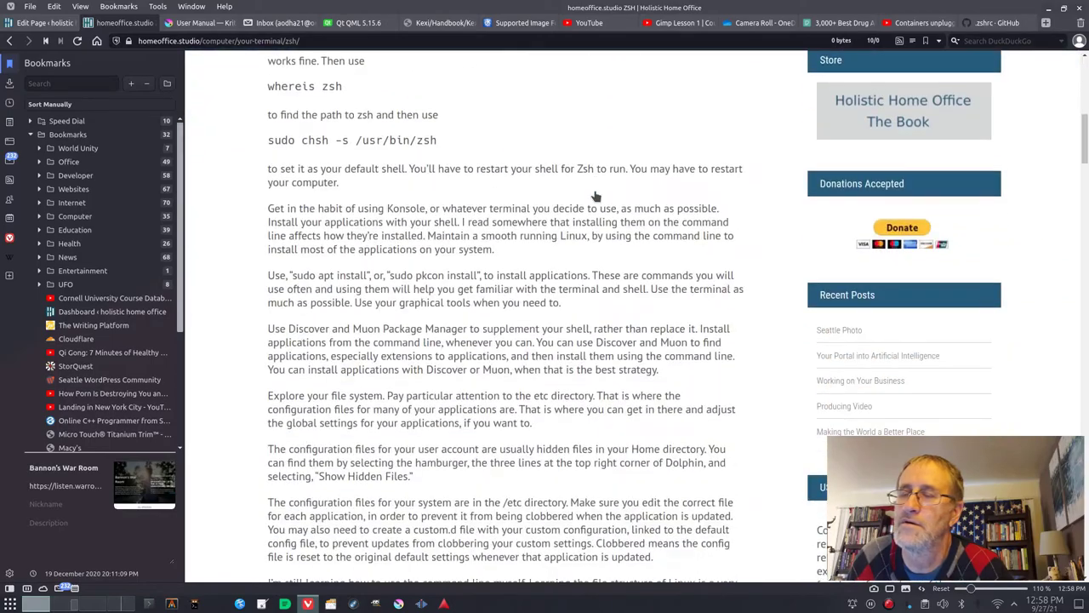
{"action": "scroll", "coordinate": [596, 196], "scroll_direction": "down", "scroll_amount": 20}
{"action": "scroll", "coordinate": [596, 196], "scroll_direction": "down", "scroll_amount": 20}
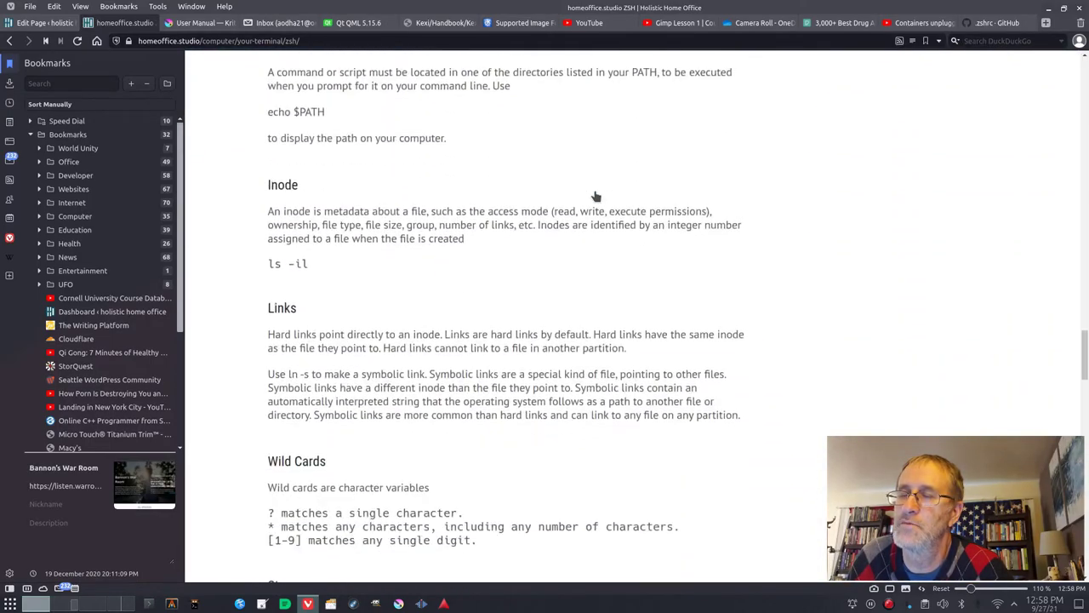
{"action": "scroll", "coordinate": [596, 195], "scroll_direction": "up", "scroll_amount": 15}
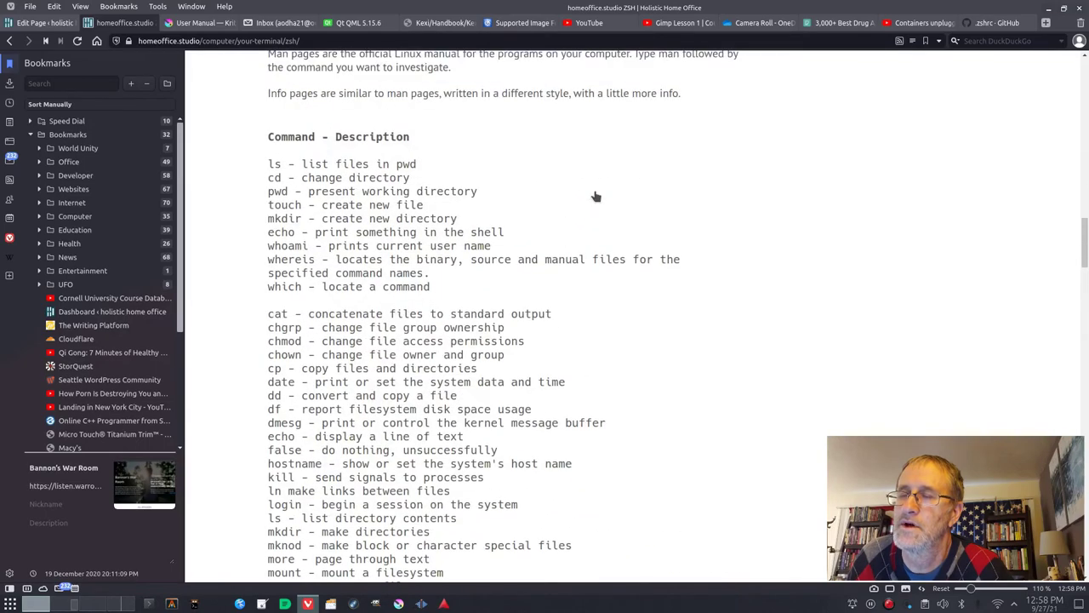
{"action": "scroll", "coordinate": [595, 196], "scroll_direction": "up", "scroll_amount": 10}
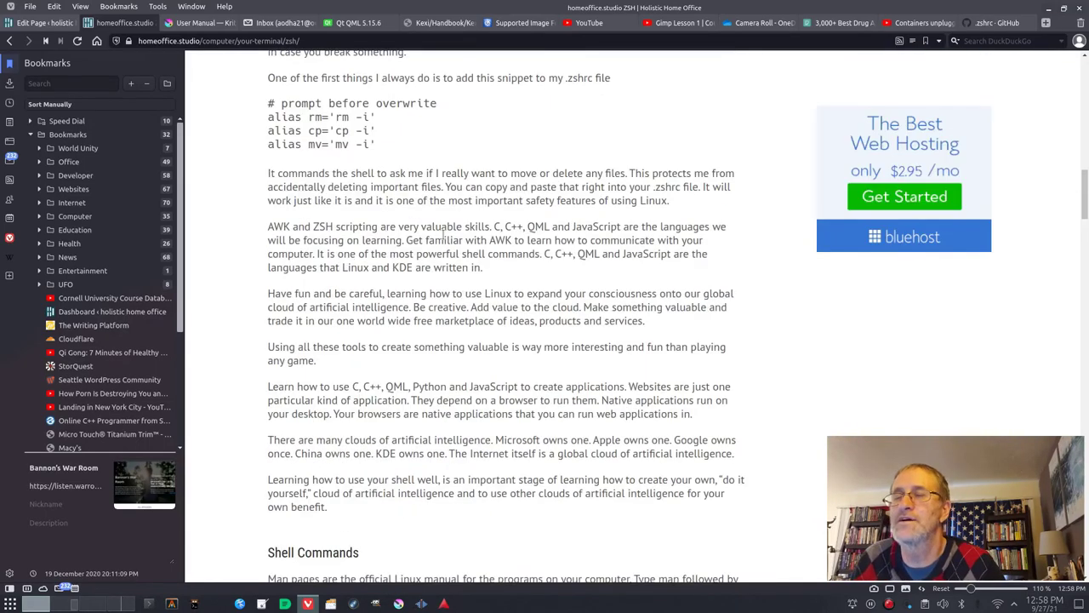
{"action": "scroll", "coordinate": [442, 239], "scroll_direction": "up", "scroll_amount": 8}
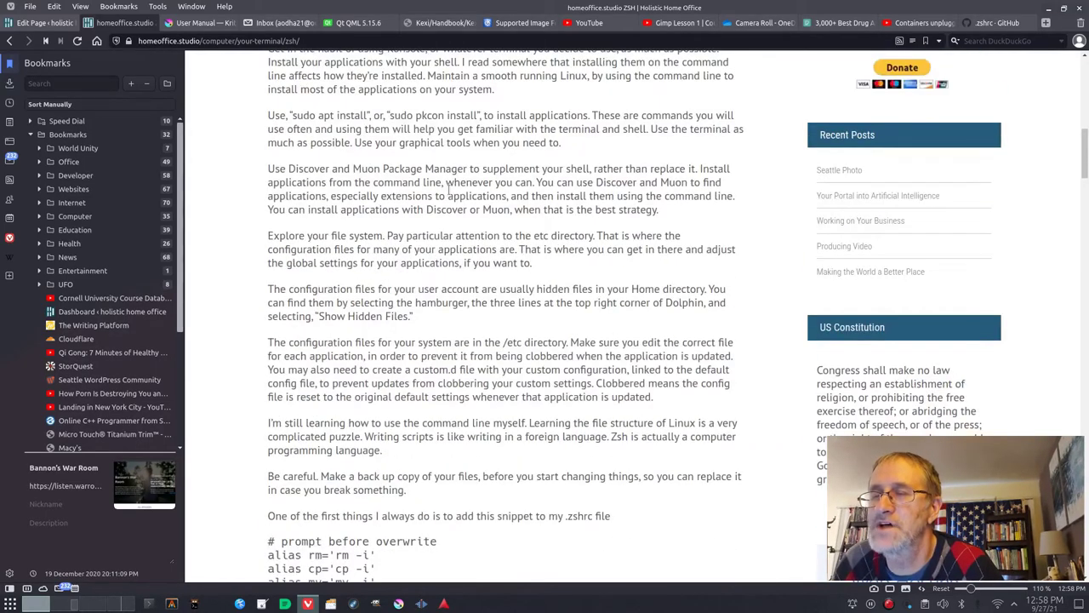
{"action": "scroll", "coordinate": [450, 189], "scroll_direction": "up", "scroll_amount": 6}
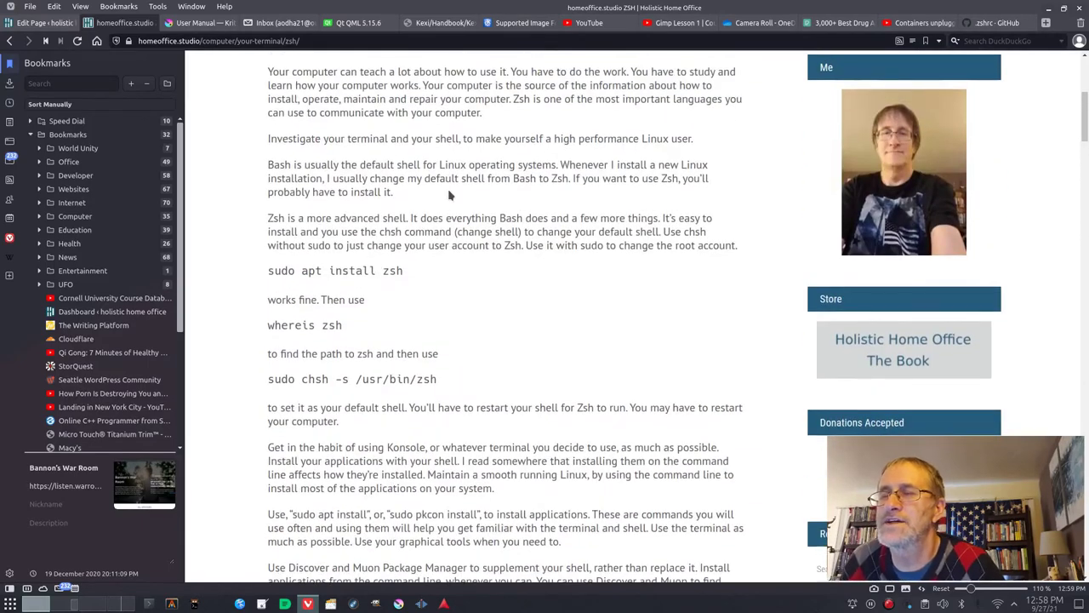
{"action": "scroll", "coordinate": [450, 196], "scroll_direction": "down", "scroll_amount": 2}
{"action": "scroll", "coordinate": [449, 195], "scroll_direction": "up", "scroll_amount": 5}
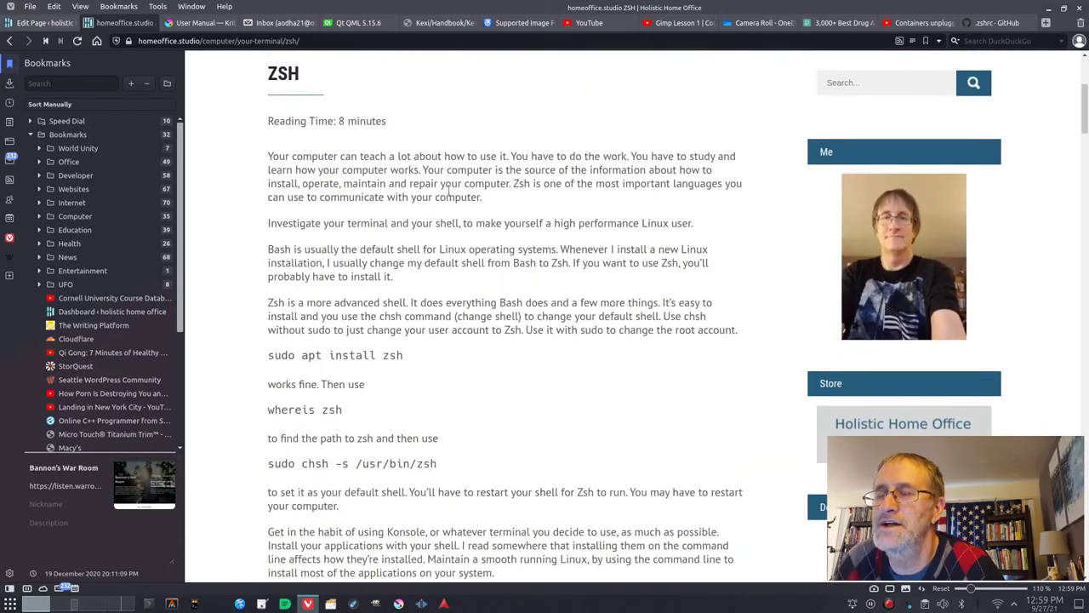
{"action": "scroll", "coordinate": [499, 411], "scroll_direction": "down", "scroll_amount": 5}
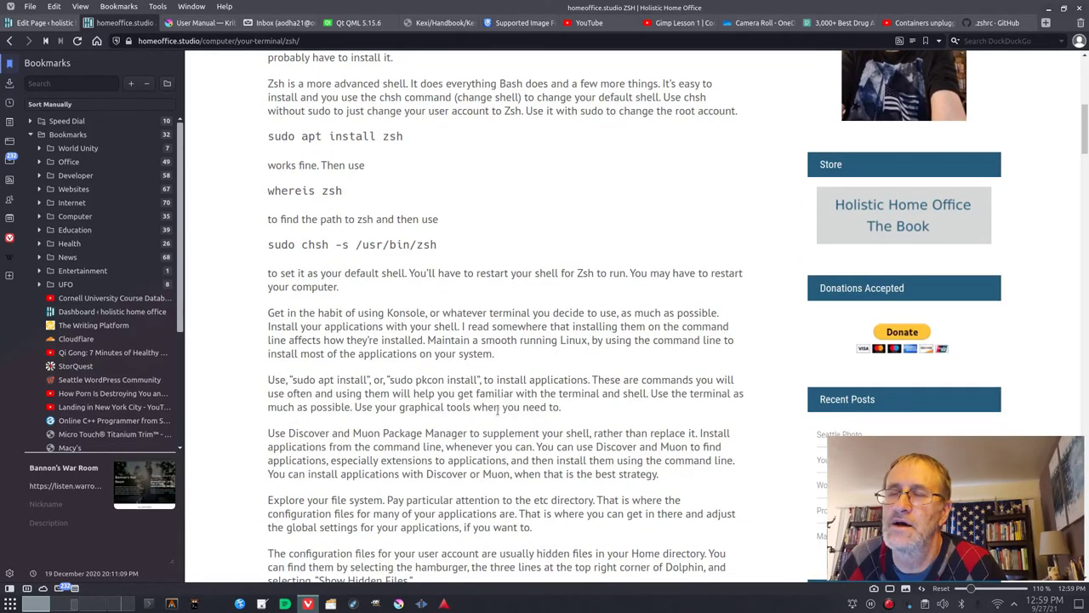
{"action": "scroll", "coordinate": [498, 412], "scroll_direction": "up", "scroll_amount": 5}
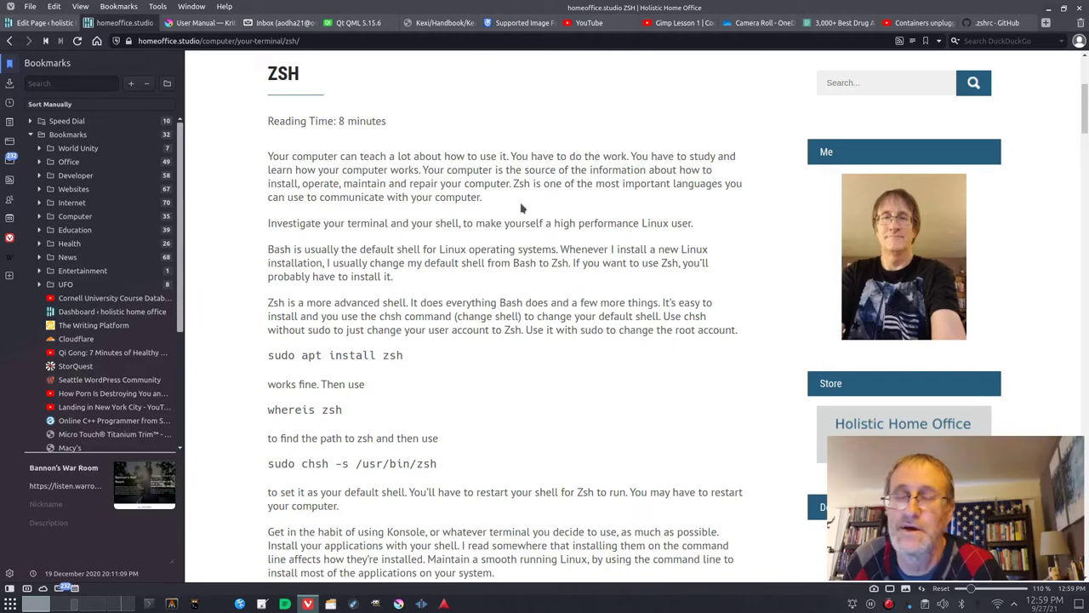
{"action": "scroll", "coordinate": [522, 208], "scroll_direction": "up", "scroll_amount": 5}
{"action": "mouse_move", "coordinate": [737, 101]}
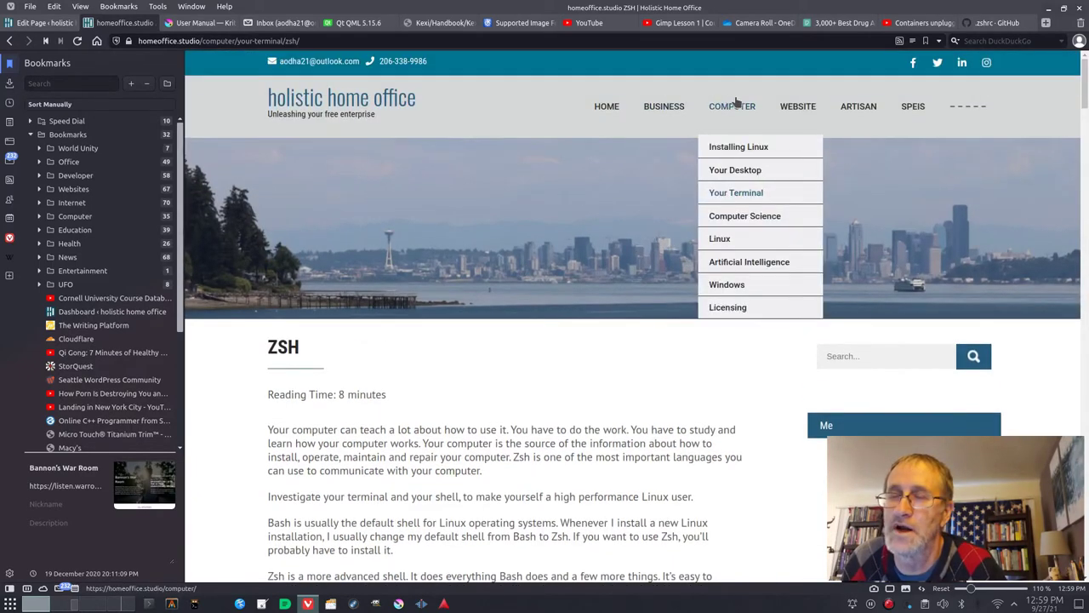
{"action": "mouse_move", "coordinate": [855, 107]}
{"action": "mouse_move", "coordinate": [830, 137]}
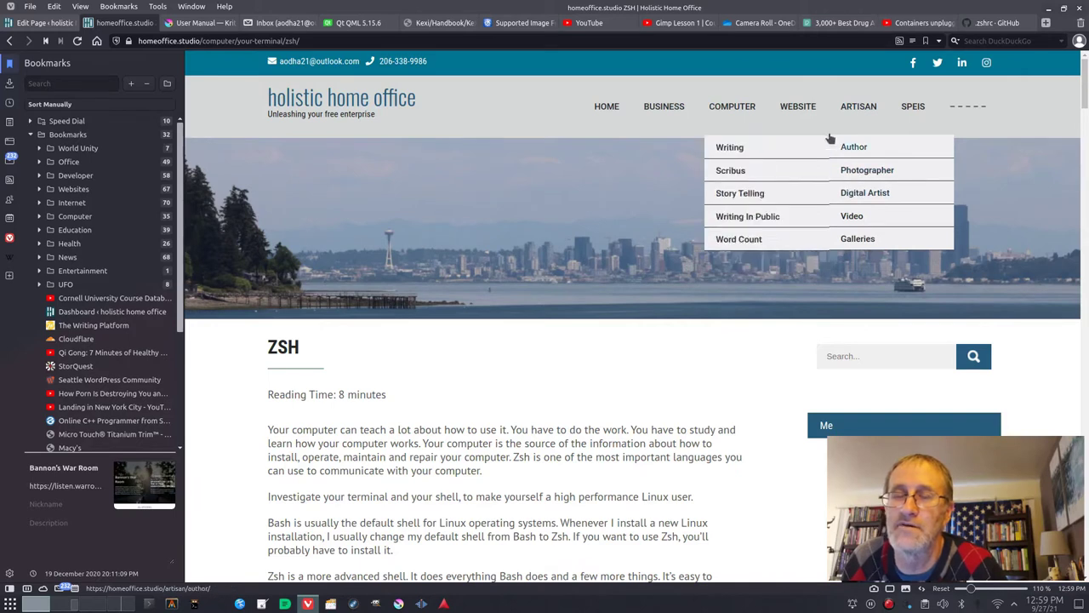
{"action": "mouse_move", "coordinate": [793, 114]}
{"action": "mouse_move", "coordinate": [791, 192]}
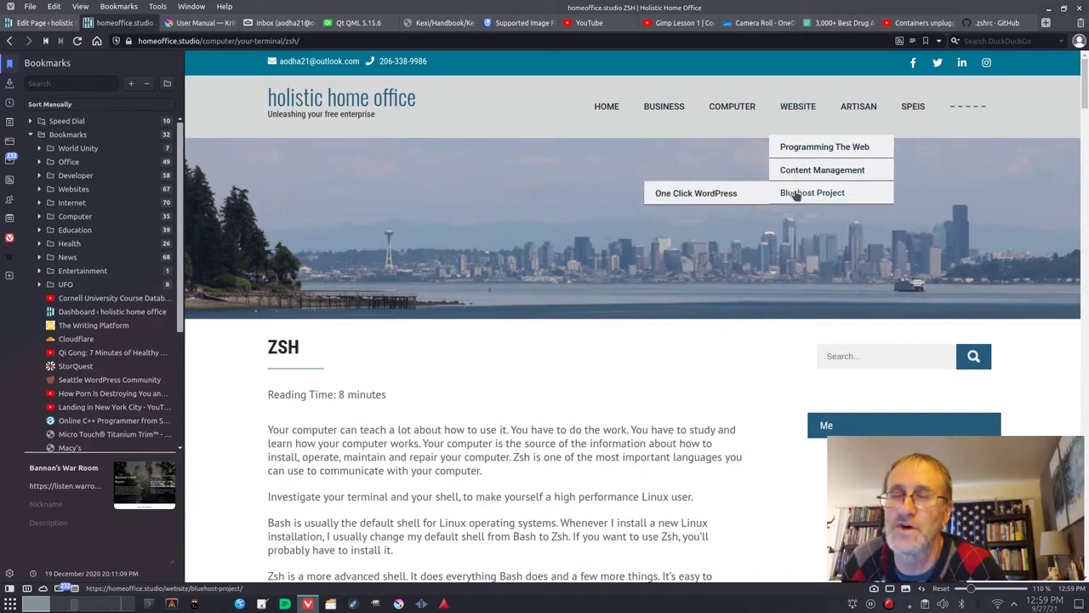
{"action": "mouse_move", "coordinate": [739, 233]}
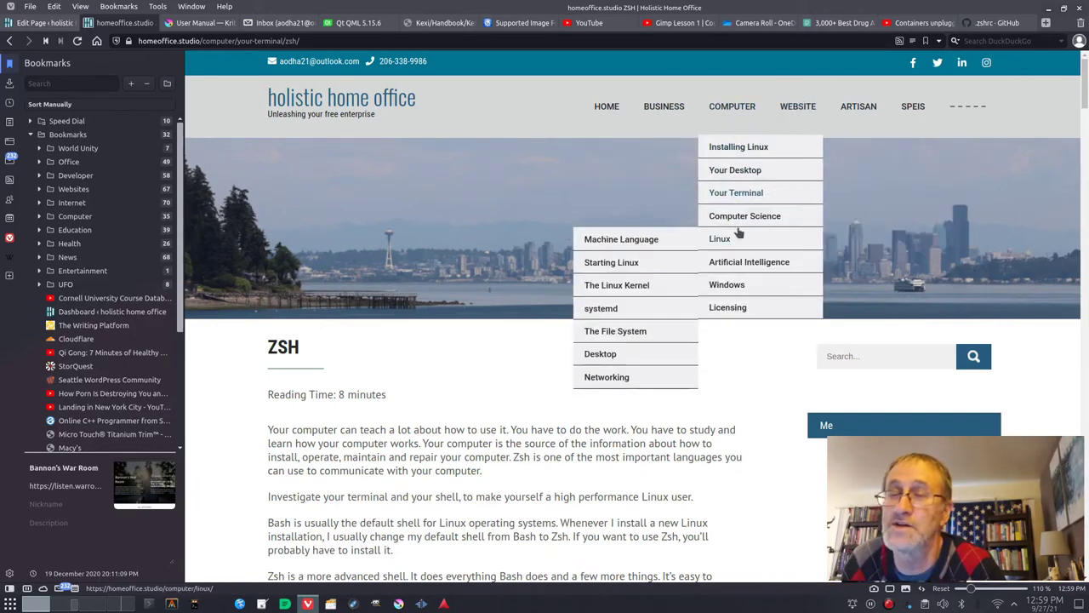
{"action": "scroll", "coordinate": [774, 430], "scroll_direction": "down", "scroll_amount": 3}
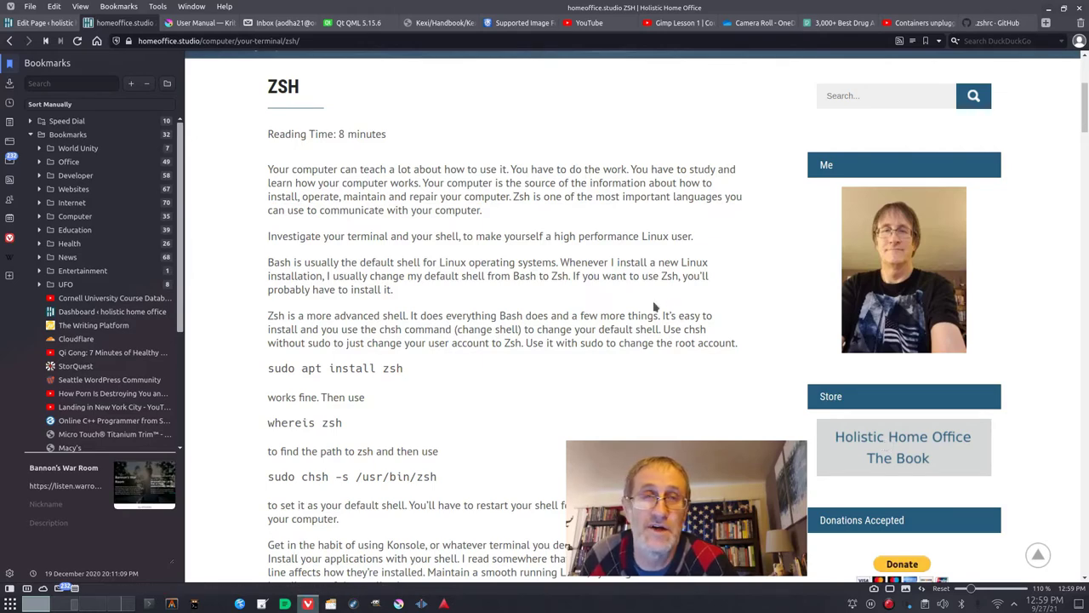
{"action": "scroll", "coordinate": [681, 343], "scroll_direction": "down", "scroll_amount": 5}
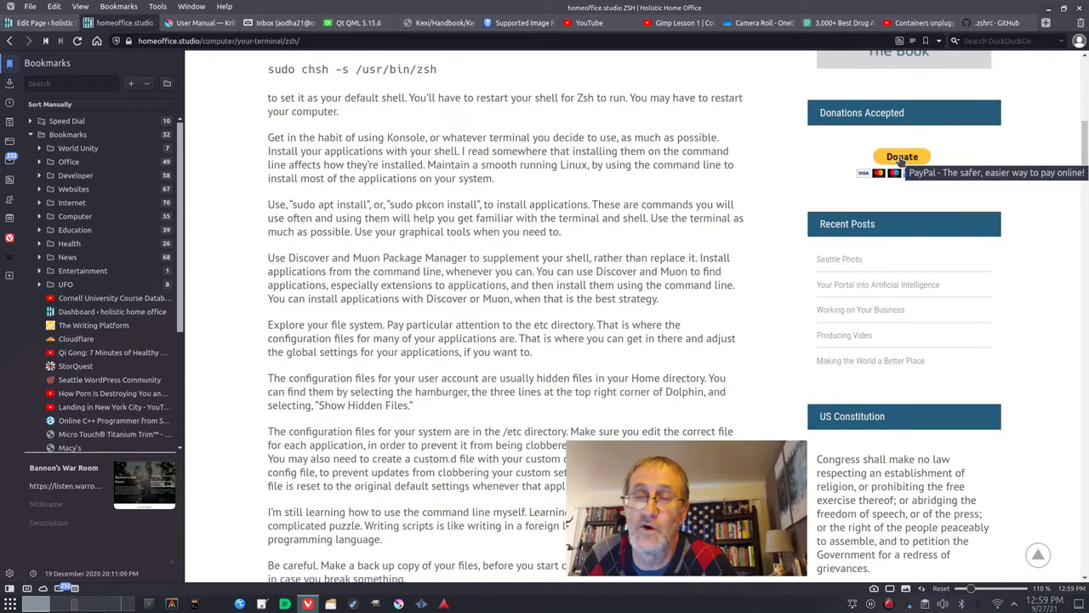
{"action": "scroll", "coordinate": [556, 288], "scroll_direction": "up", "scroll_amount": 3}
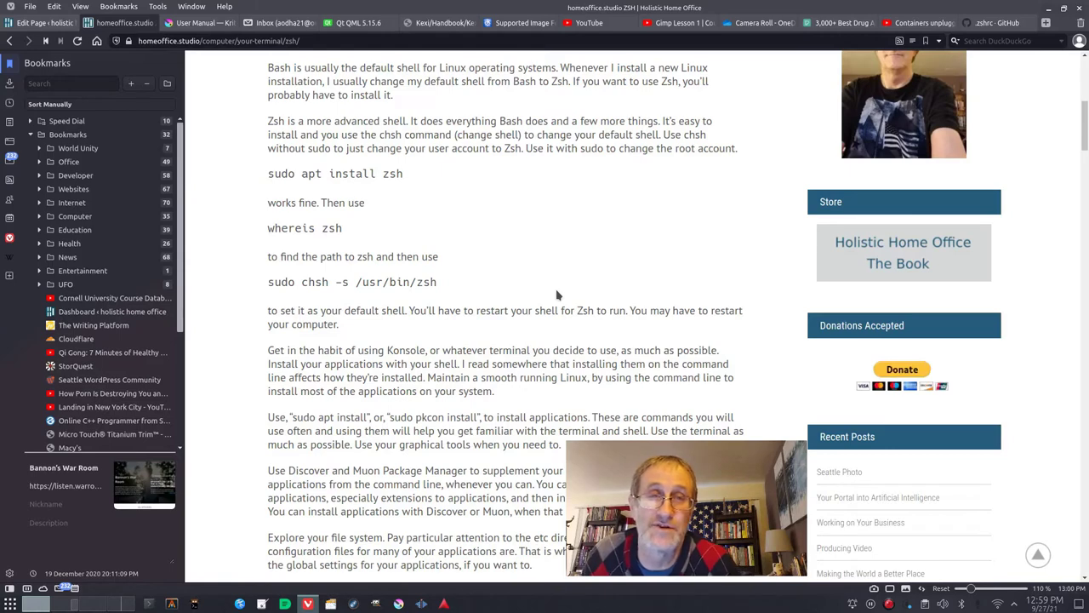
{"action": "scroll", "coordinate": [558, 293], "scroll_direction": "down", "scroll_amount": 2}
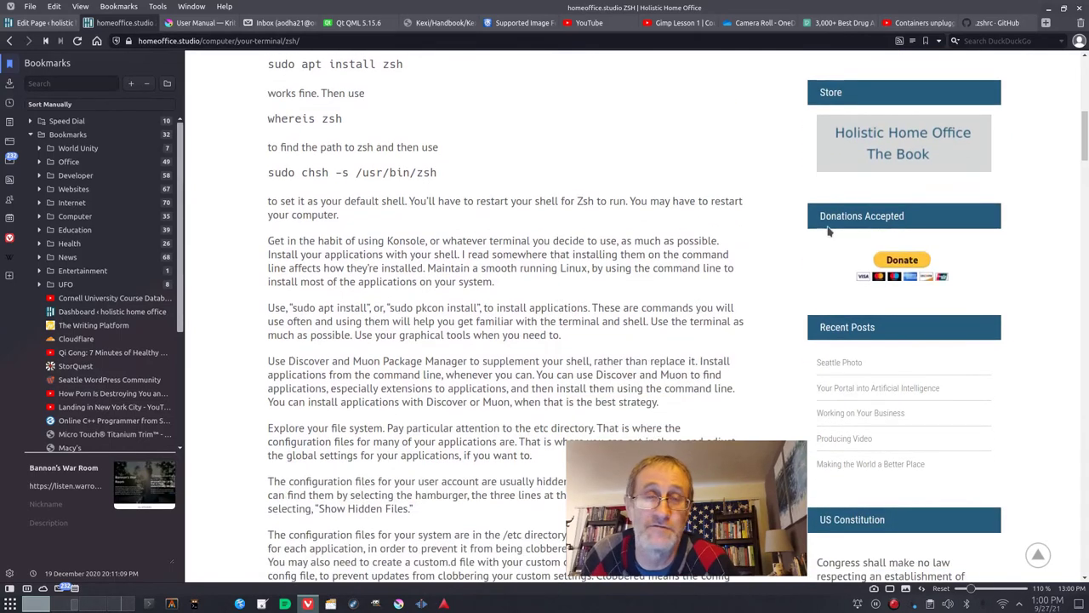
{"action": "scroll", "coordinate": [630, 316], "scroll_direction": "up", "scroll_amount": 6}
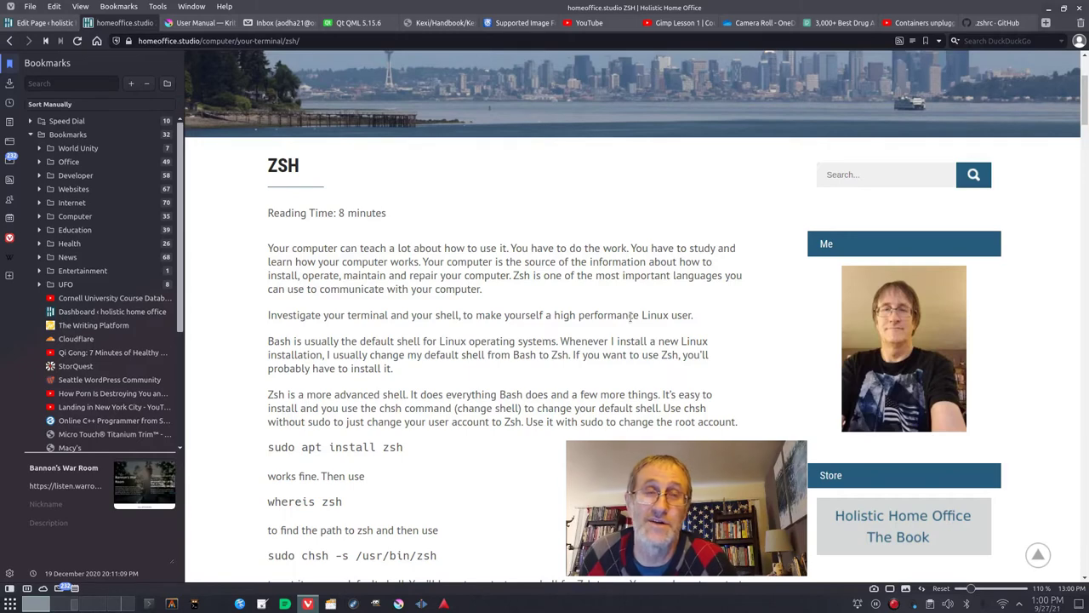
{"action": "scroll", "coordinate": [631, 316], "scroll_direction": "down", "scroll_amount": 3}
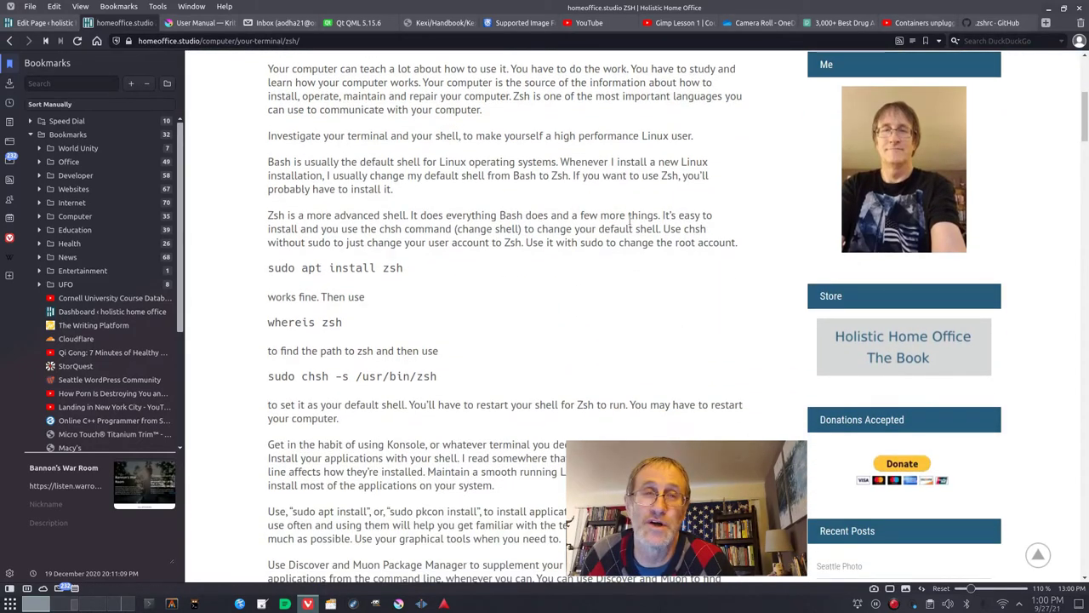
{"action": "scroll", "coordinate": [630, 219], "scroll_direction": "up", "scroll_amount": 4}
{"action": "scroll", "coordinate": [630, 220], "scroll_direction": "down", "scroll_amount": 5}
{"action": "scroll", "coordinate": [630, 219], "scroll_direction": "down", "scroll_amount": 1}
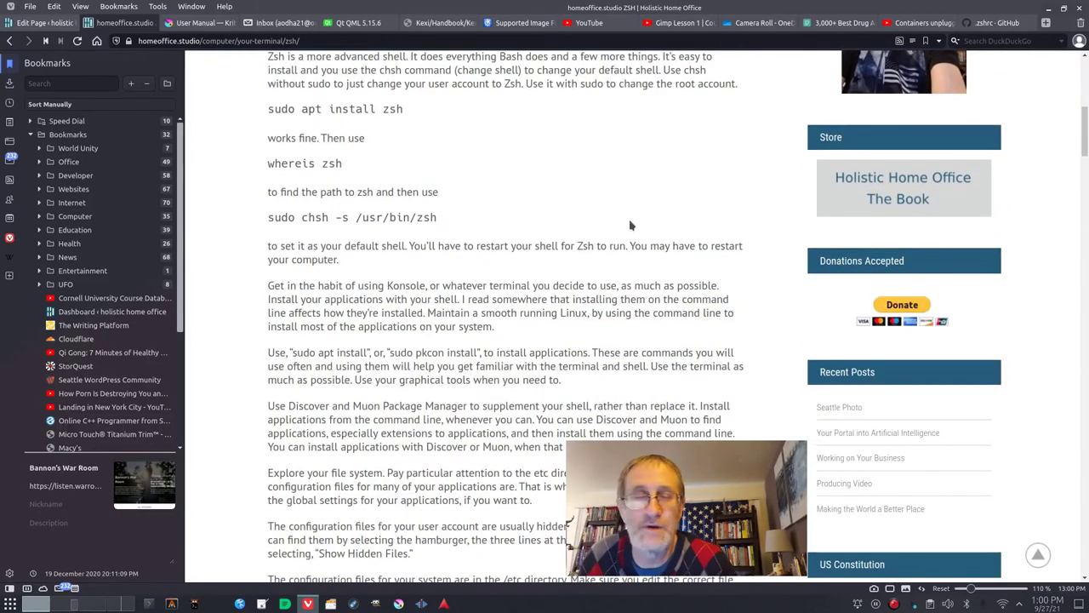
{"action": "scroll", "coordinate": [630, 222], "scroll_direction": "up", "scroll_amount": 5}
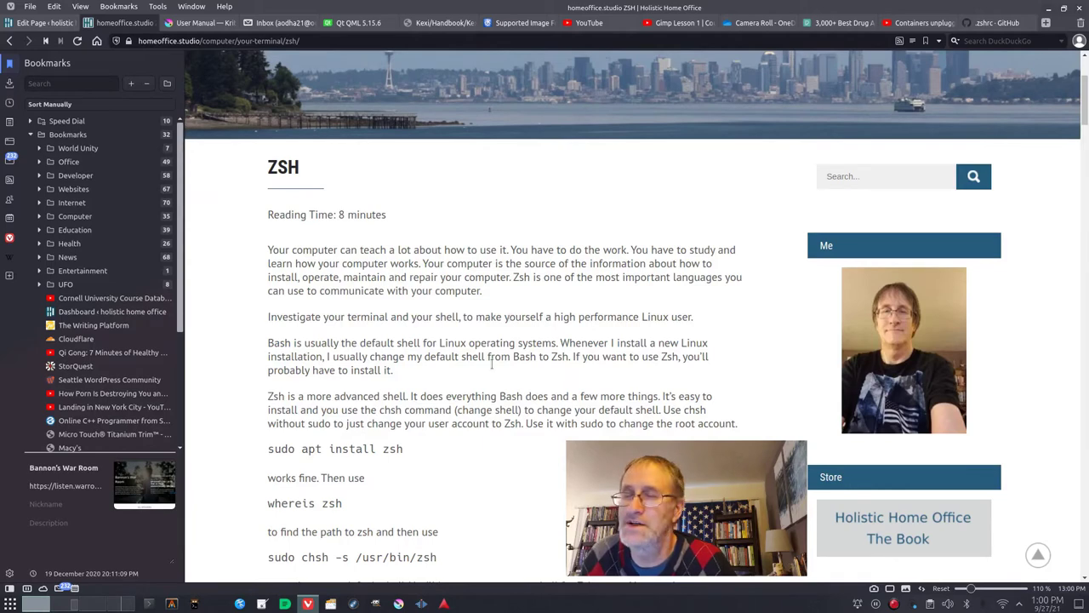
{"action": "scroll", "coordinate": [498, 375], "scroll_direction": "up", "scroll_amount": 3}
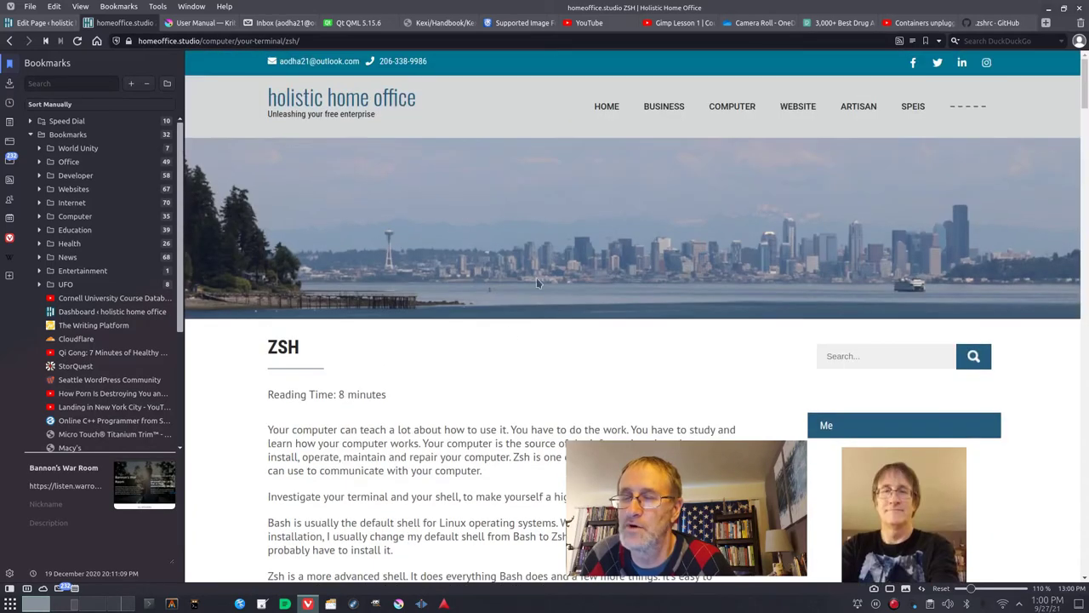
{"action": "mouse_move", "coordinate": [656, 115]}
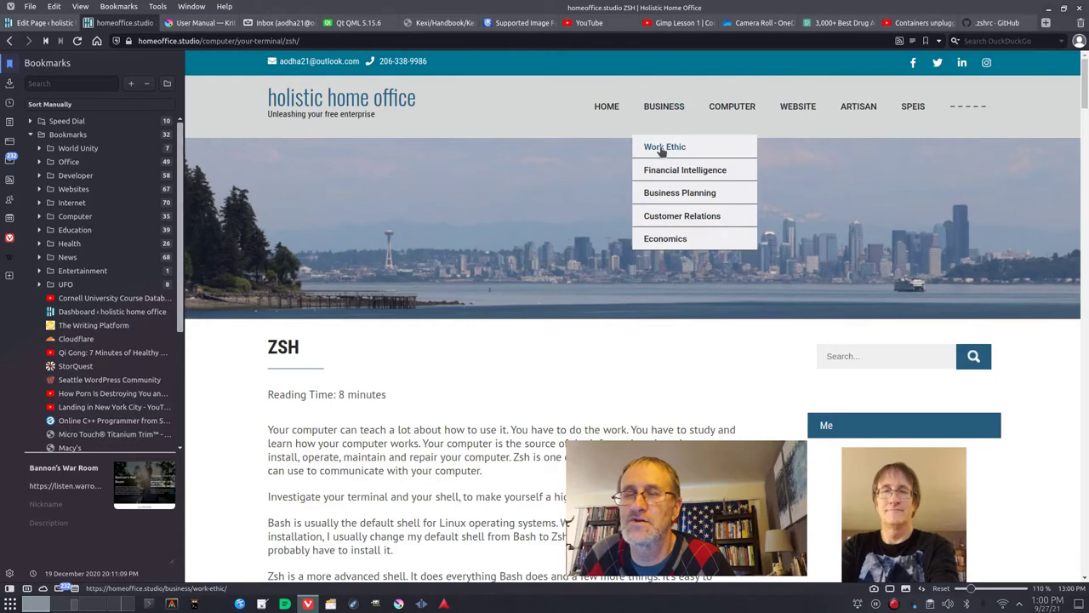
{"action": "mouse_move", "coordinate": [666, 175]}
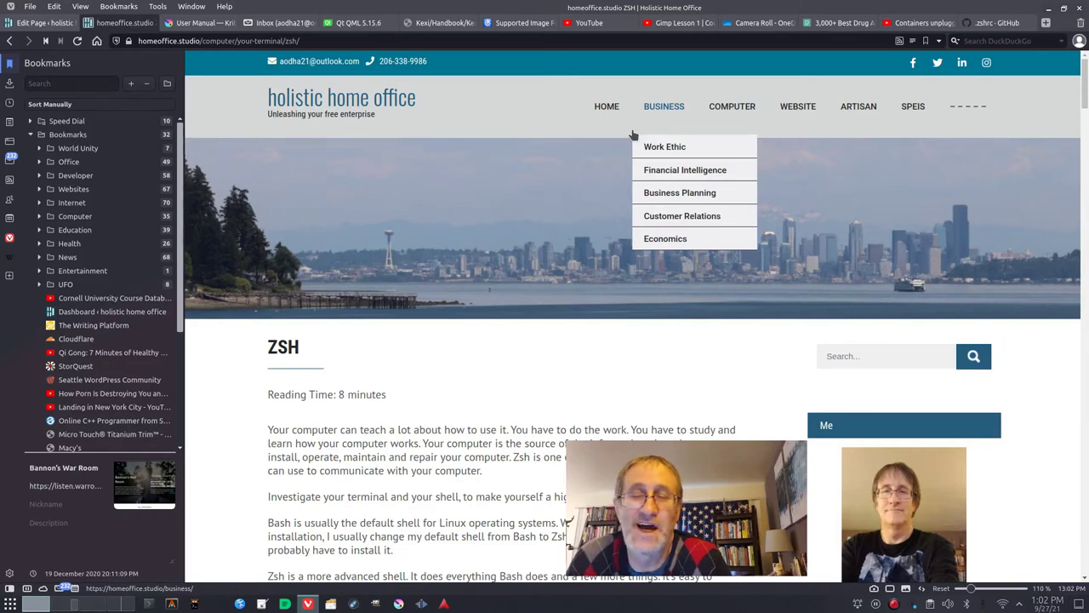
{"action": "mouse_move", "coordinate": [742, 109]}
{"action": "mouse_move", "coordinate": [738, 184]}
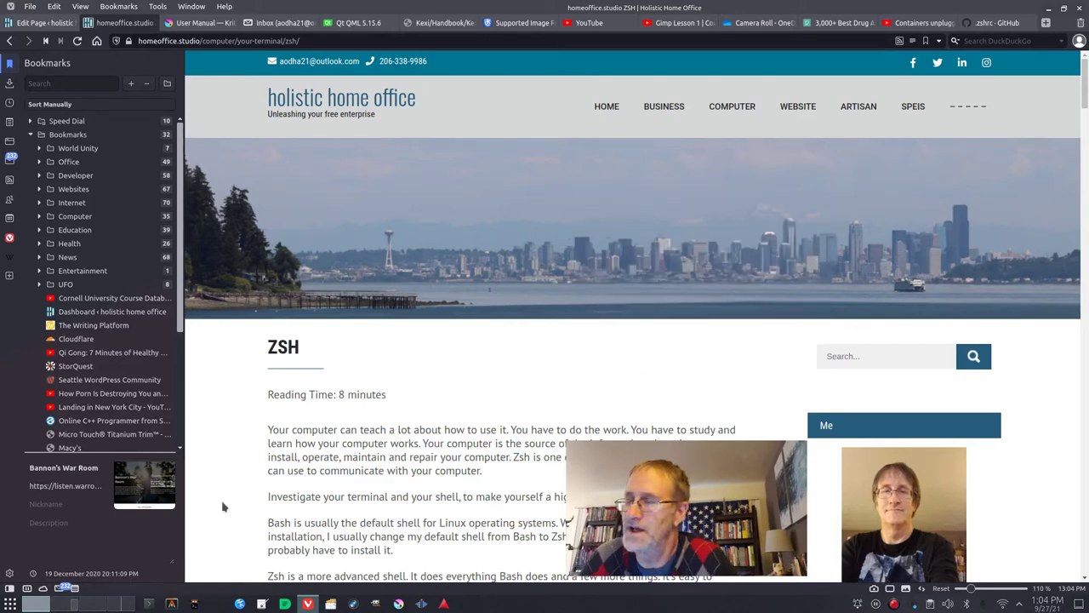
{"action": "left_click", "coordinate": [94, 604]}
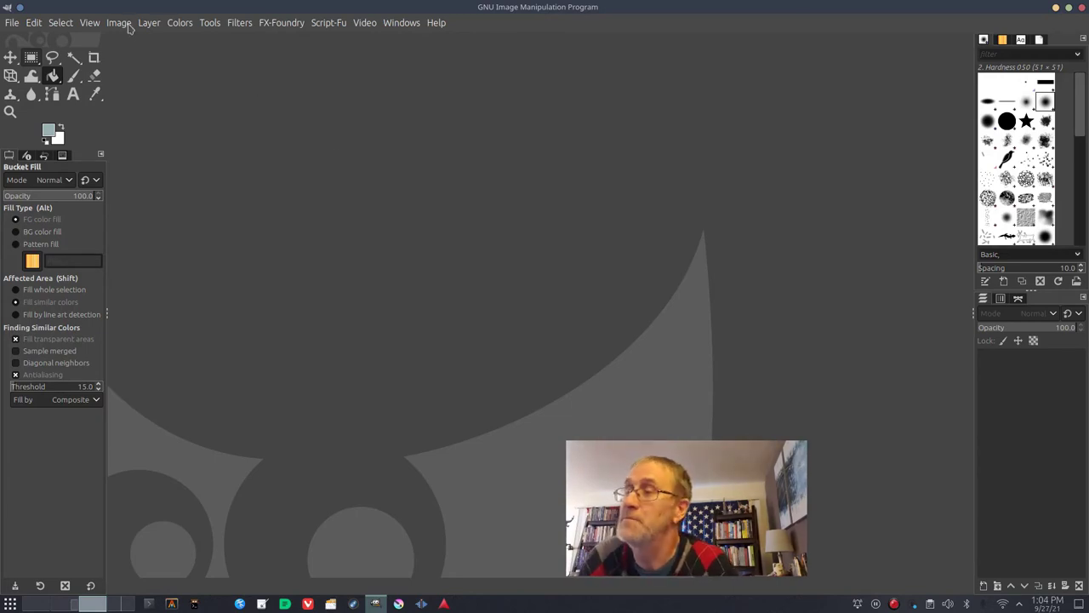
Step: Open the photo 20210926_135911.jpg from the SpeedReading folder
{"action": "left_click", "coordinate": [12, 26]}
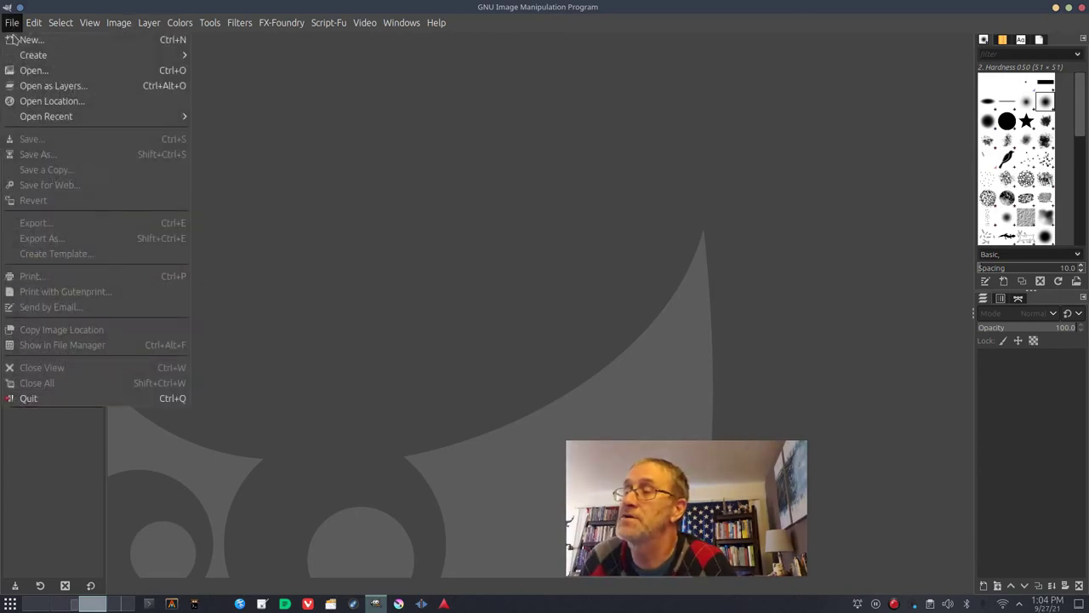
{"action": "left_click", "coordinate": [34, 71]}
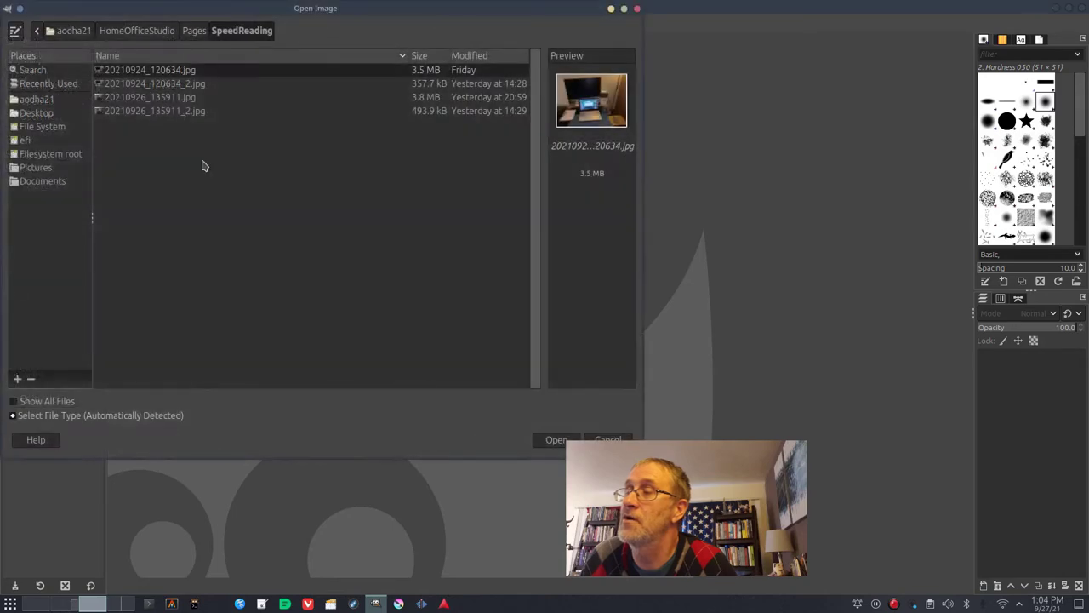
{"action": "left_click", "coordinate": [141, 98]}
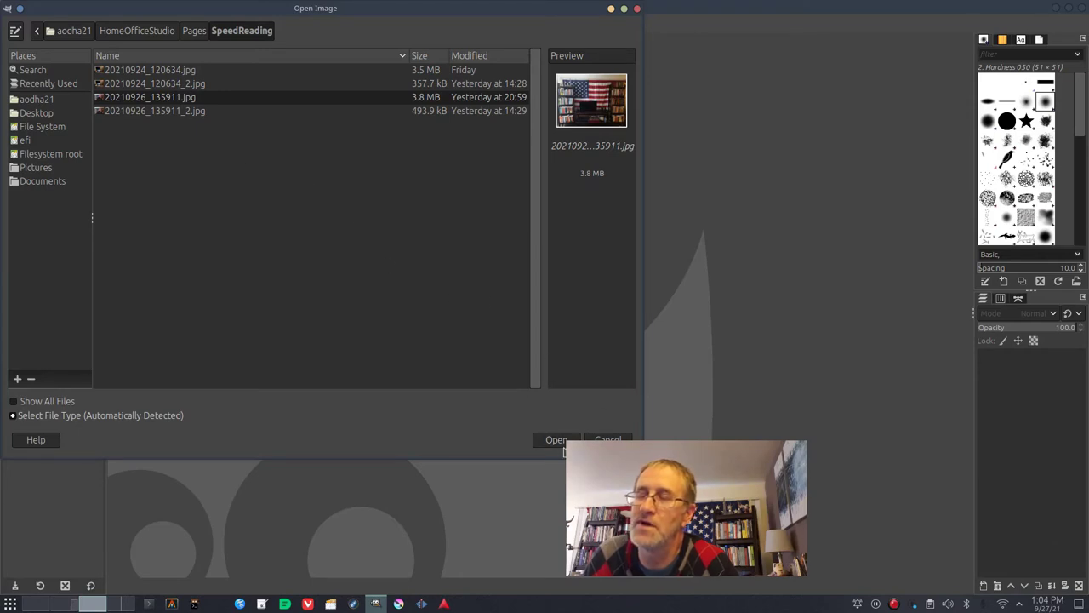
{"action": "left_click", "coordinate": [557, 441]}
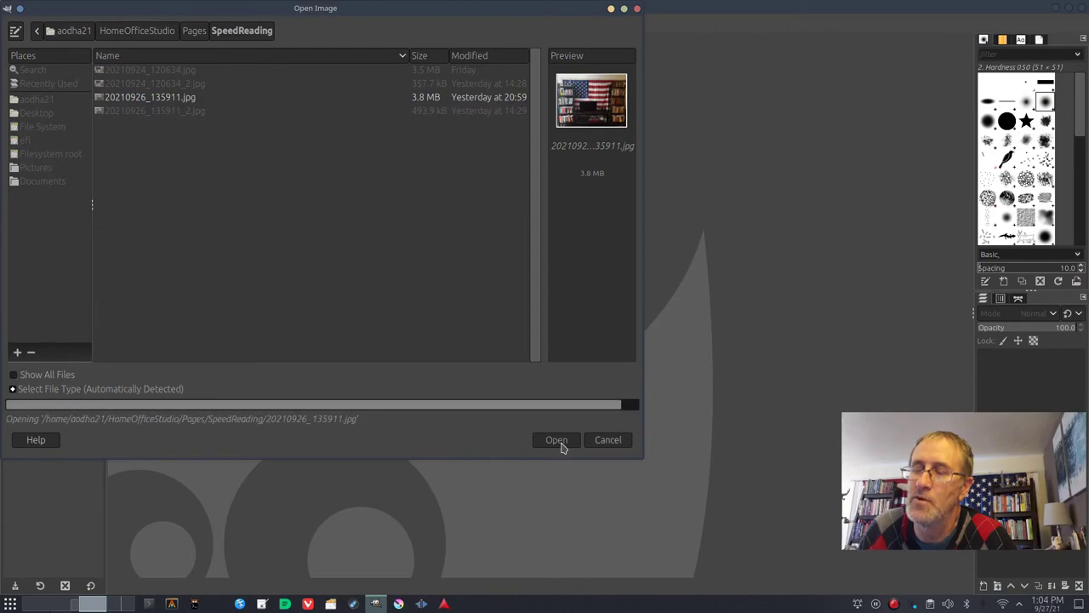
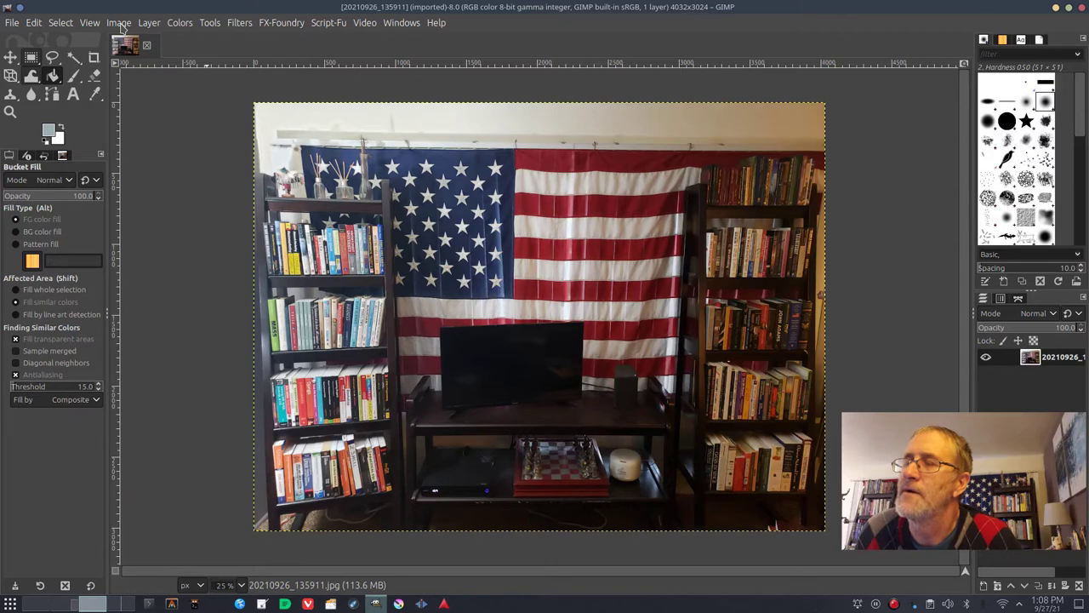
Step: Activate the Perspective transform on the flag photo from Tools > Transform Tools
{"action": "left_click", "coordinate": [209, 24]}
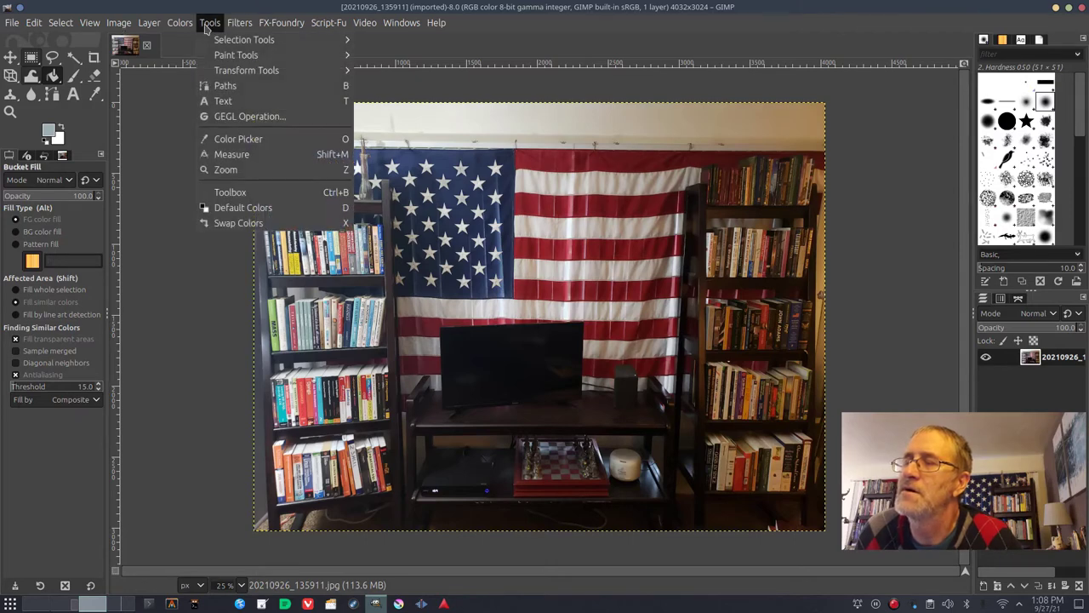
{"action": "mouse_move", "coordinate": [236, 71]}
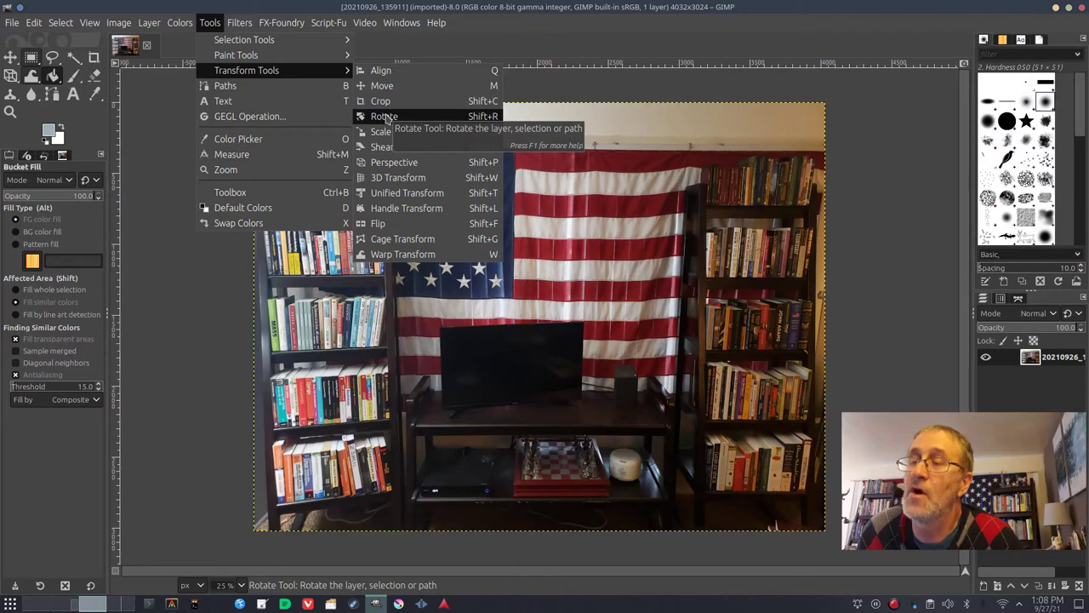
{"action": "left_click", "coordinate": [391, 163]}
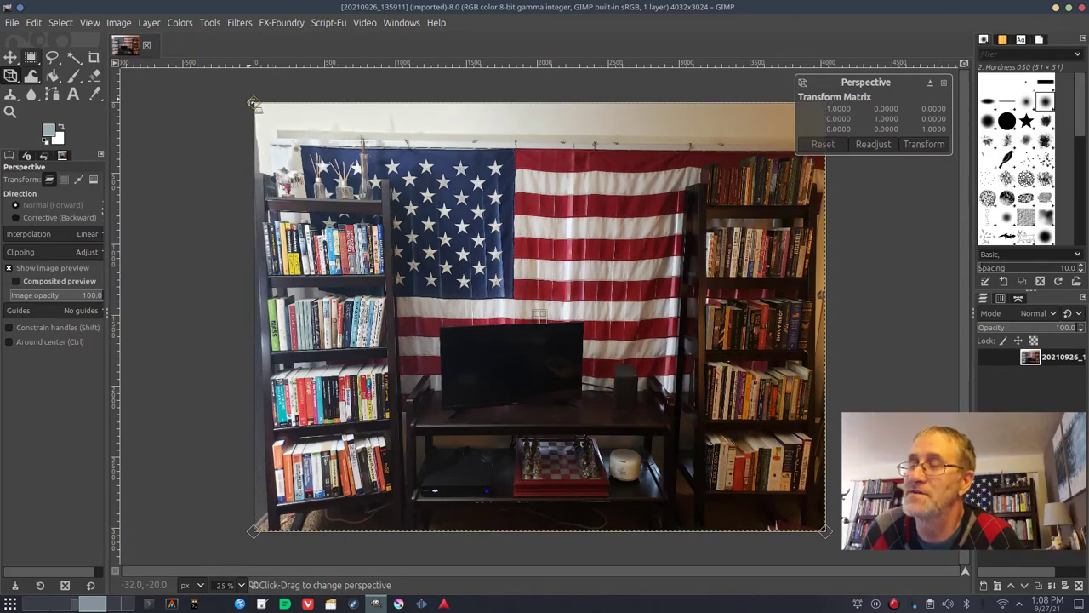
Step: Test-drag the top-left perspective handle, cancel it, and restart the Perspective transform
{"action": "mouse_move", "coordinate": [254, 102]}
{"action": "left_mouse_down"}
{"action": "mouse_move", "coordinate": [208, 71]}
{"action": "mouse_move", "coordinate": [253, 104]}
{"action": "left_mouse_up"}
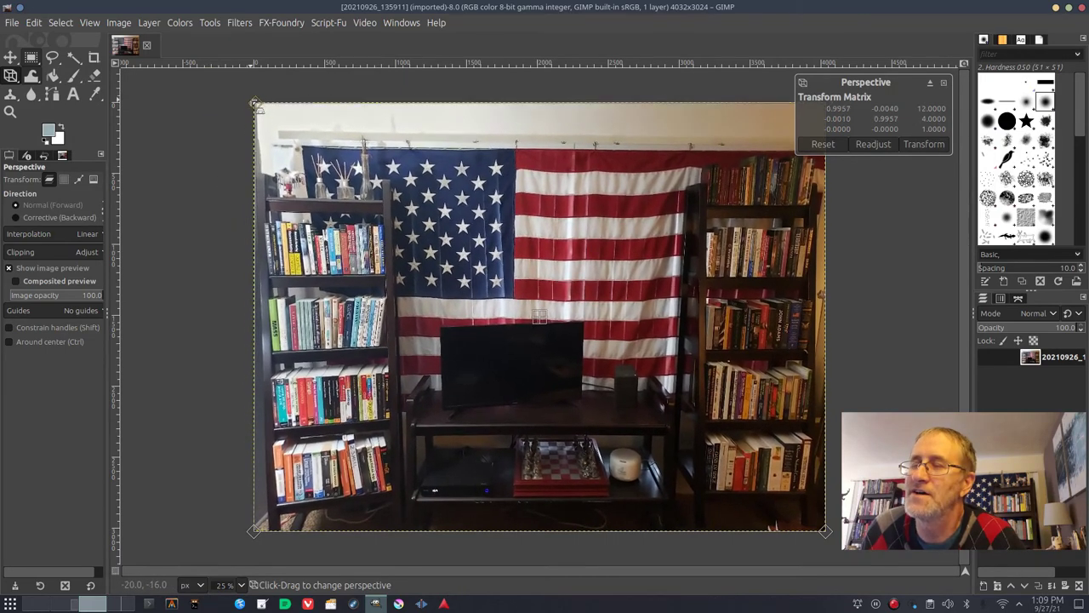
{"action": "left_click", "coordinate": [945, 83]}
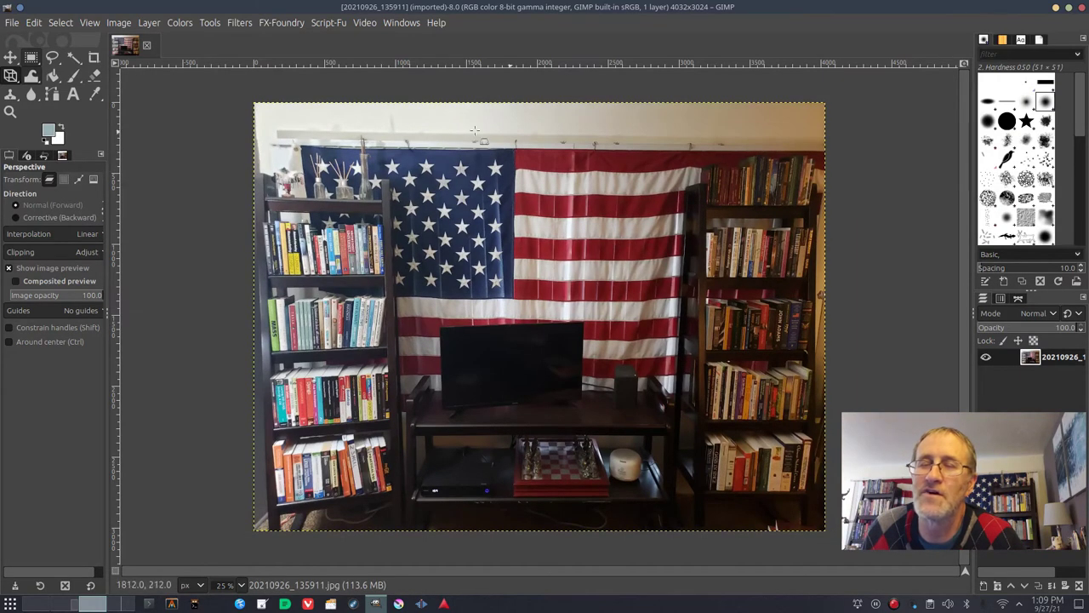
{"action": "left_click", "coordinate": [209, 24]}
{"action": "mouse_move", "coordinate": [323, 73]}
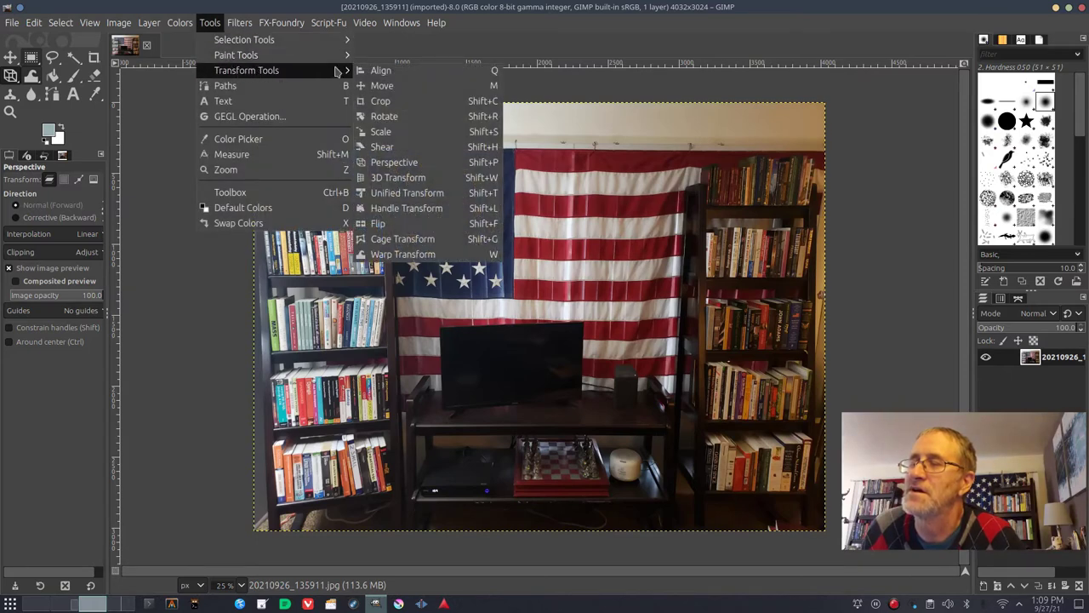
{"action": "left_click", "coordinate": [389, 163]}
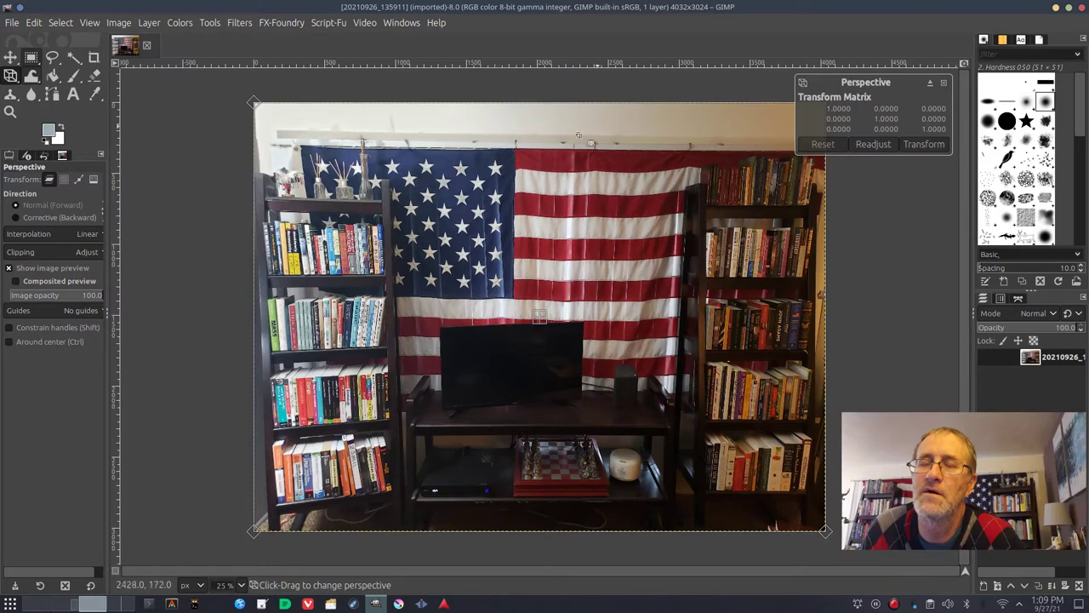
Step: Nudge a corner handle slightly, then cancel the perspective transform, leaving the photo unaltered
{"action": "left_click", "coordinate": [207, 24]}
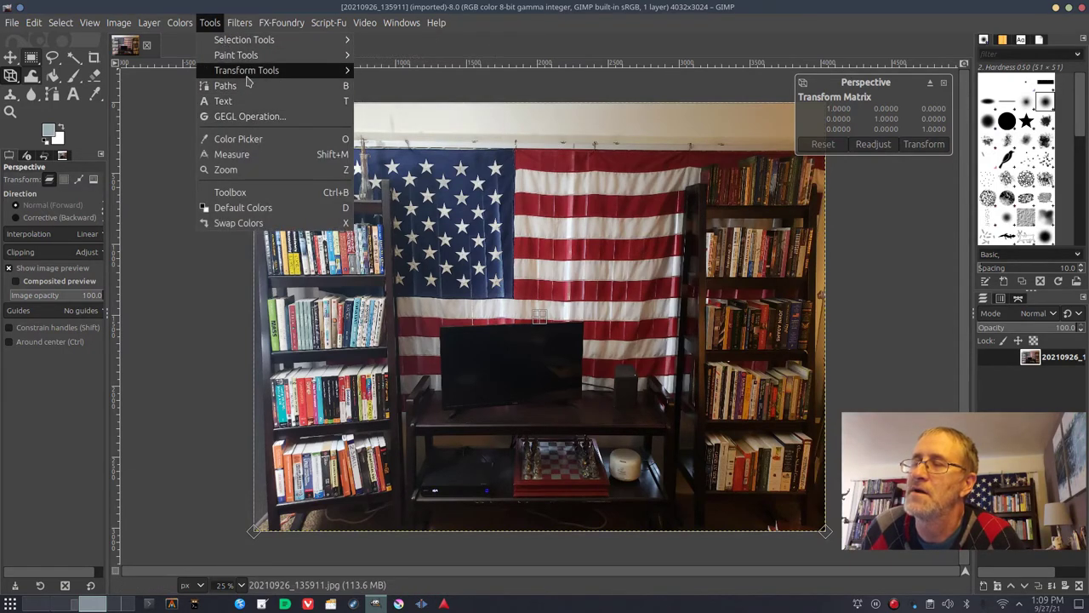
{"action": "mouse_move", "coordinate": [250, 75]}
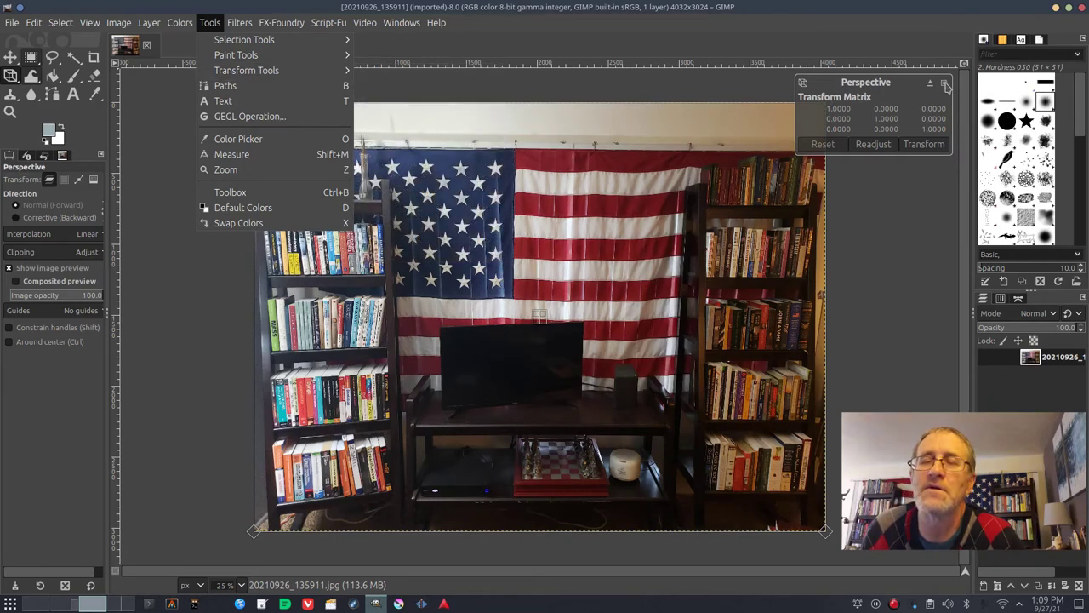
{"action": "left_click", "coordinate": [945, 88]}
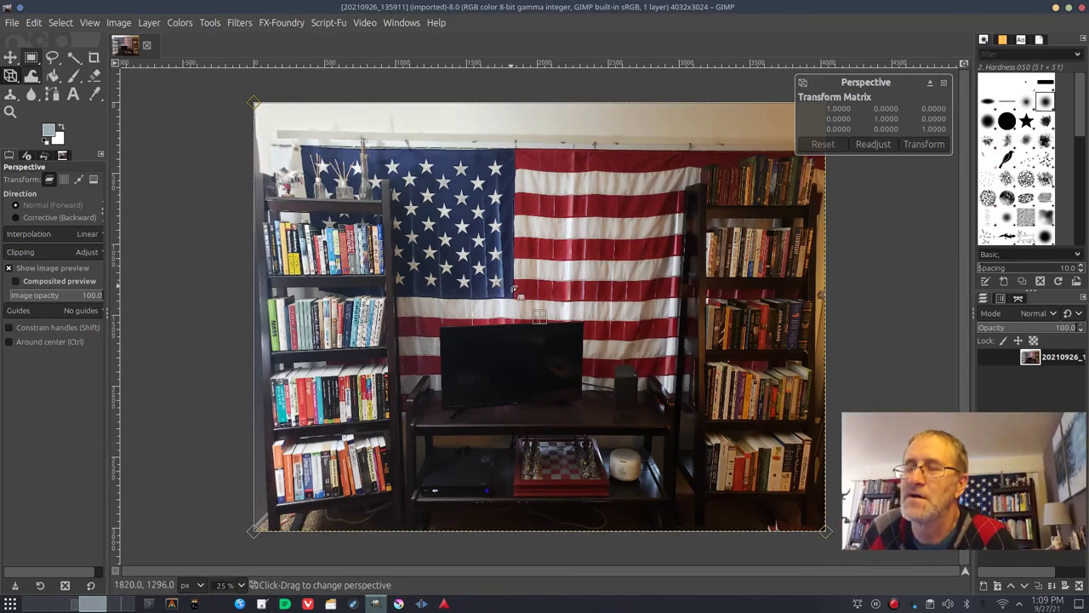
{"action": "left_click_drag", "start_coordinate": [514, 291], "coordinate": [515, 291]}
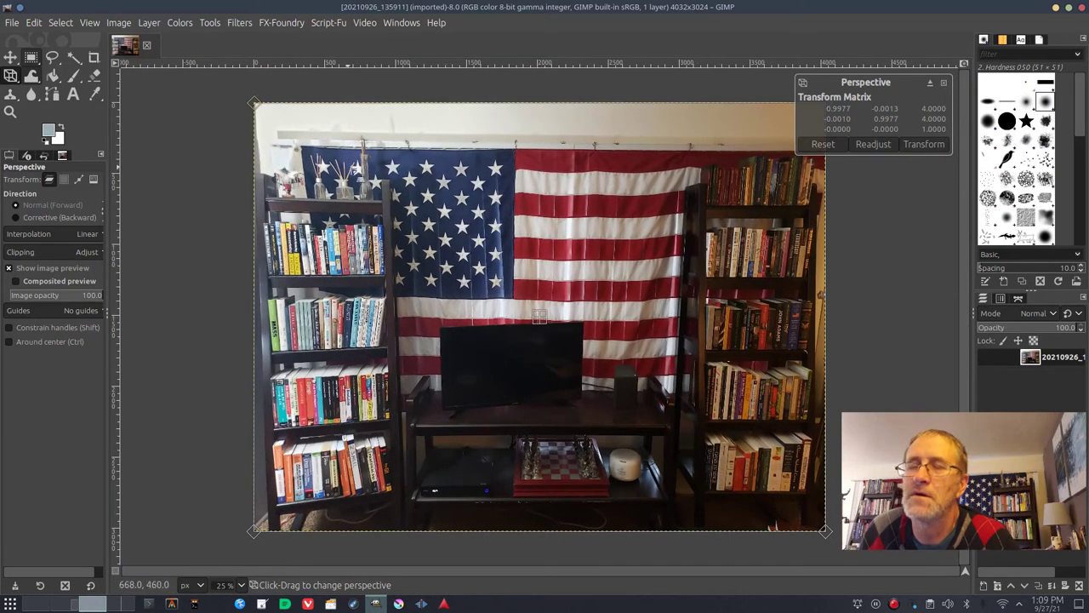
{"action": "left_click", "coordinate": [945, 87]}
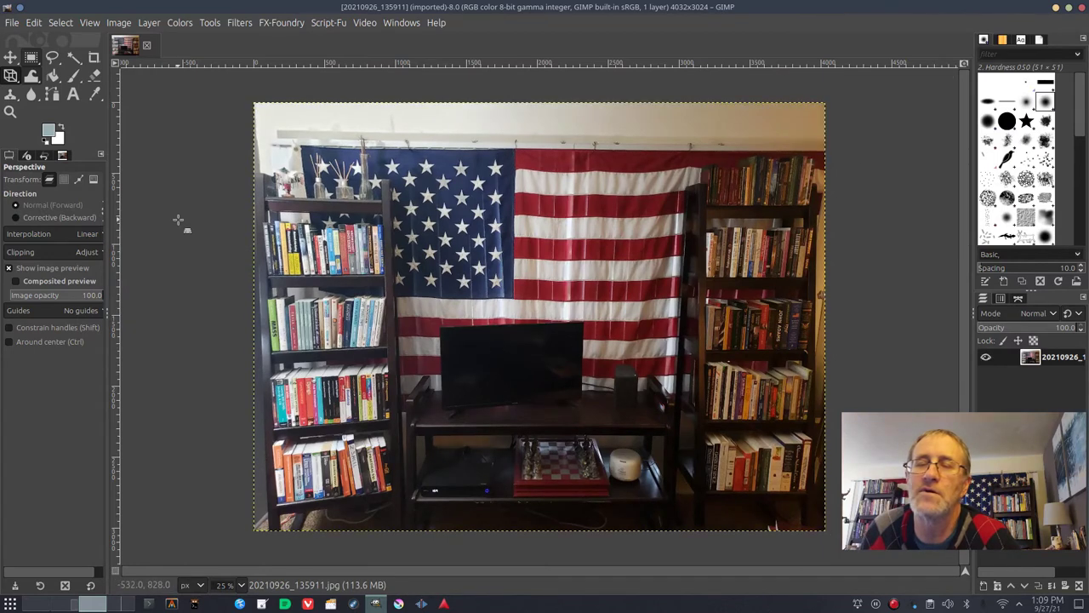
{"action": "left_click", "coordinate": [212, 23]}
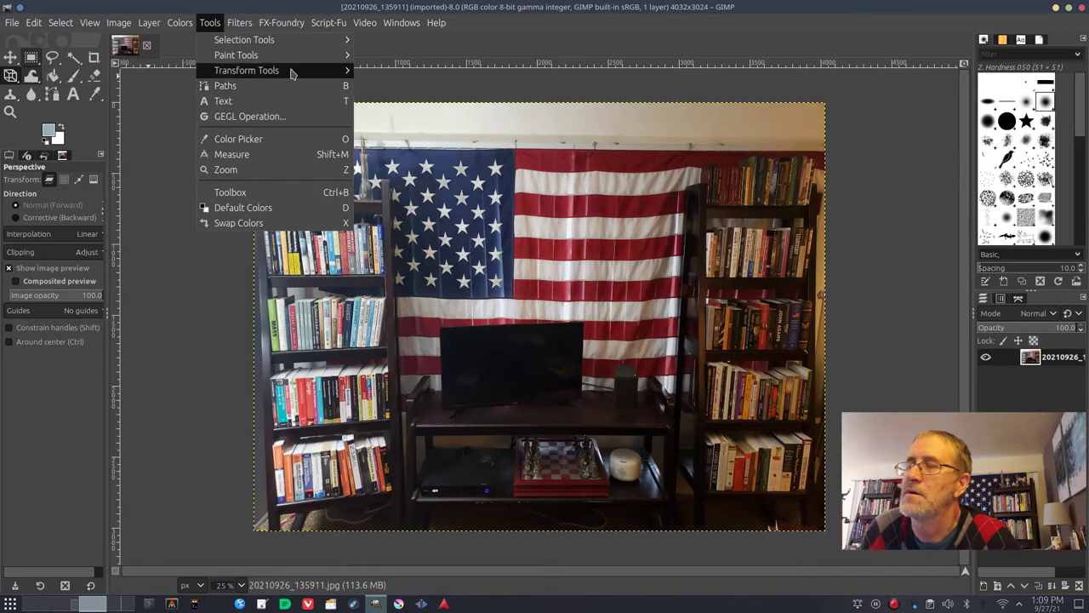
{"action": "mouse_move", "coordinate": [330, 69]}
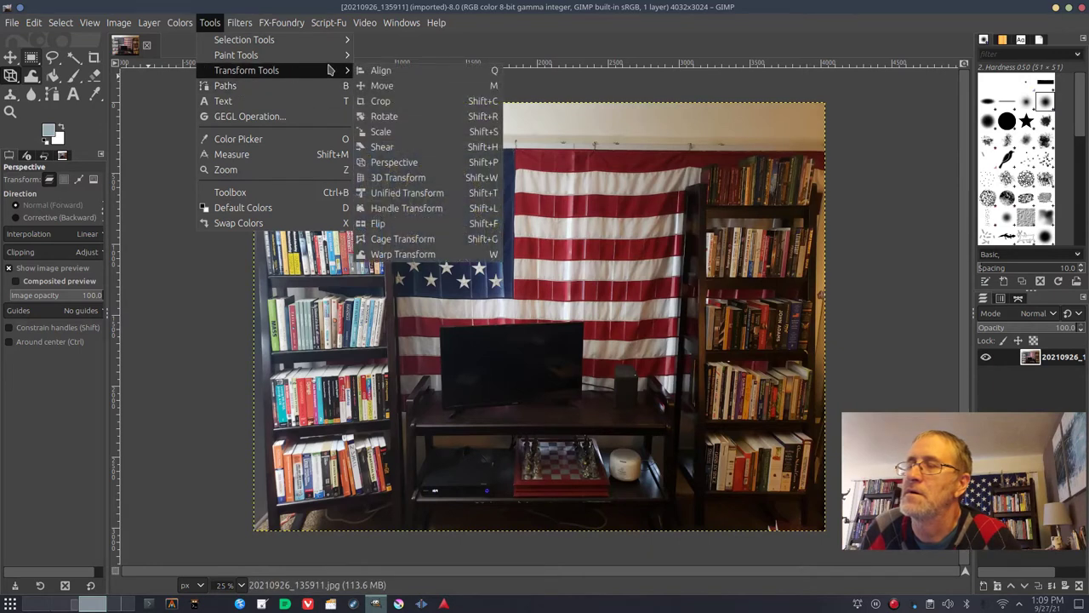
{"action": "left_click", "coordinate": [394, 162]}
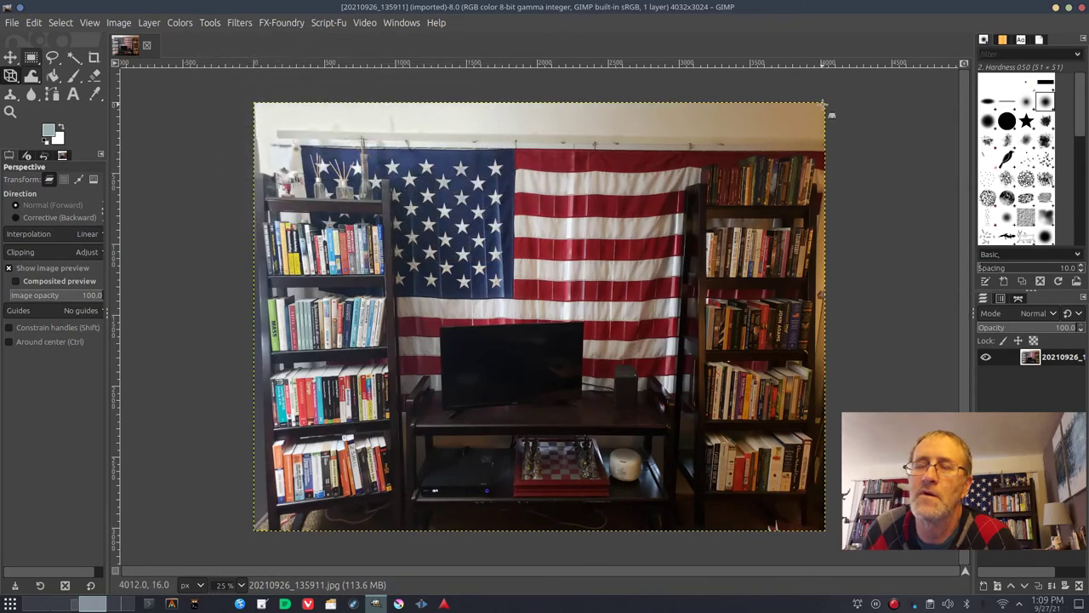
{"action": "left_click_drag", "start_coordinate": [824, 100], "coordinate": [865, 66]}
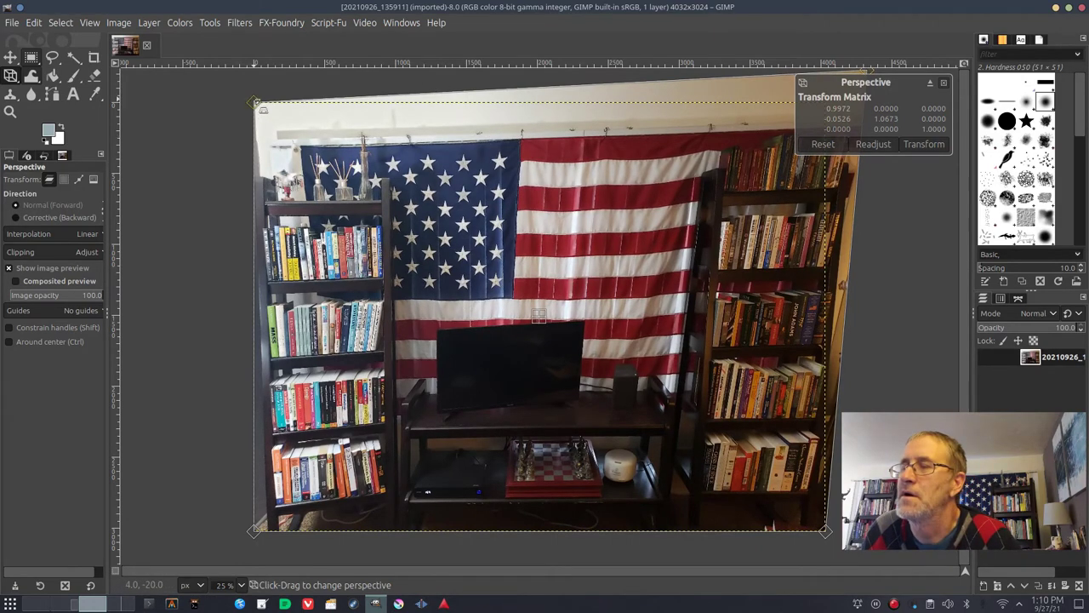
{"action": "left_click_drag", "start_coordinate": [256, 103], "coordinate": [220, 68]}
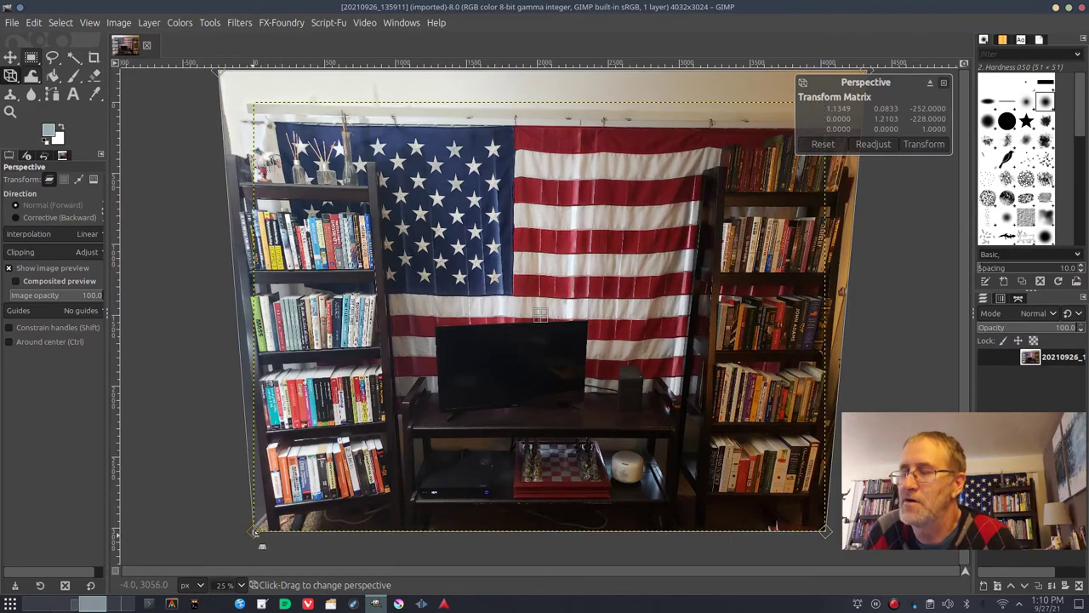
{"action": "left_click_drag", "start_coordinate": [256, 532], "coordinate": [250, 561]}
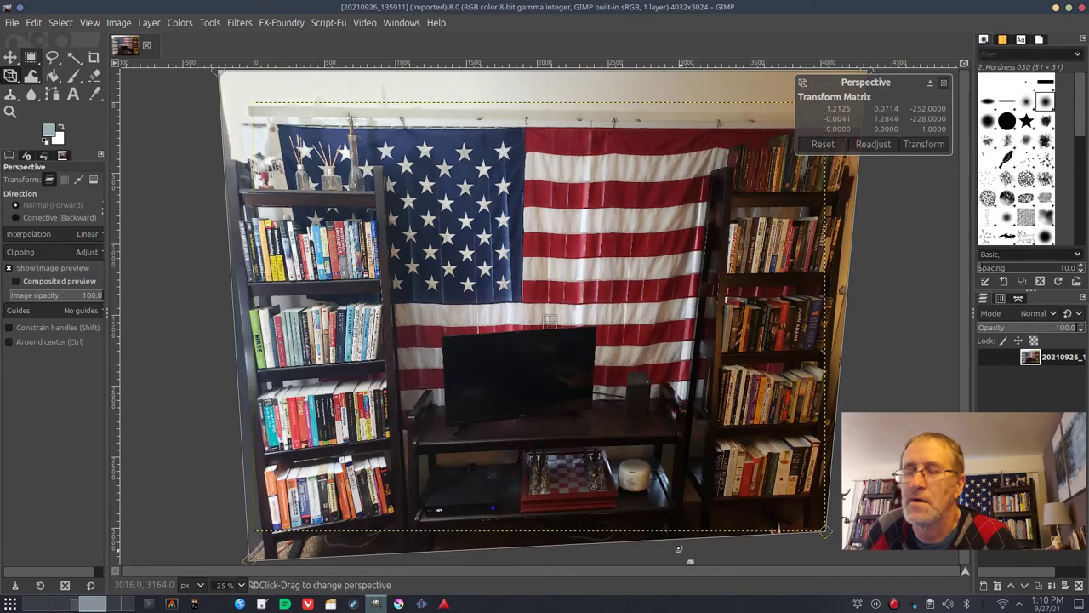
{"action": "left_click_drag", "start_coordinate": [825, 529], "coordinate": [825, 558]}
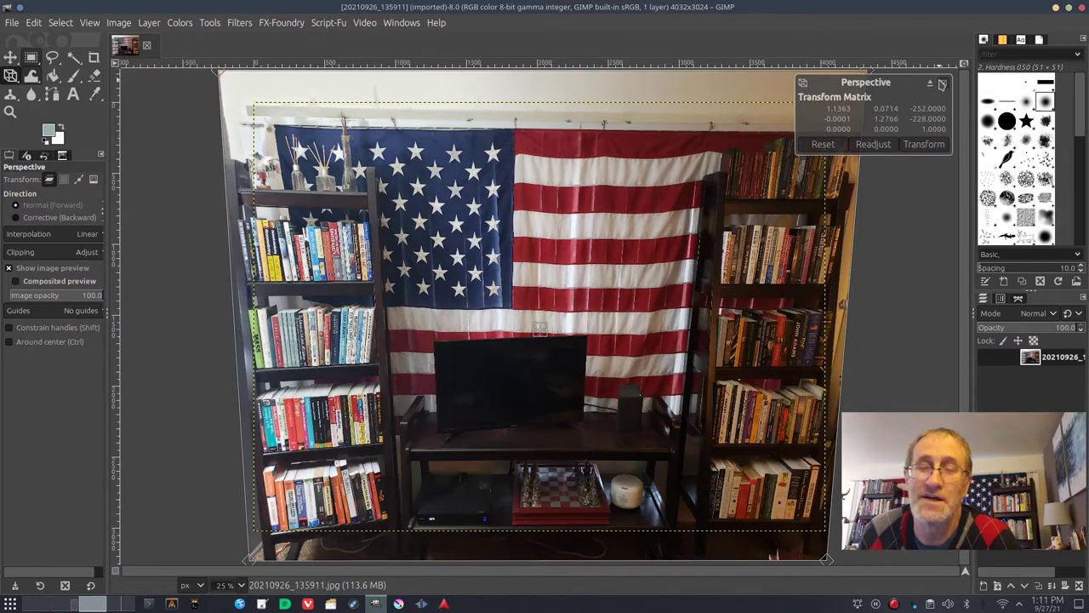
{"action": "left_click", "coordinate": [924, 144]}
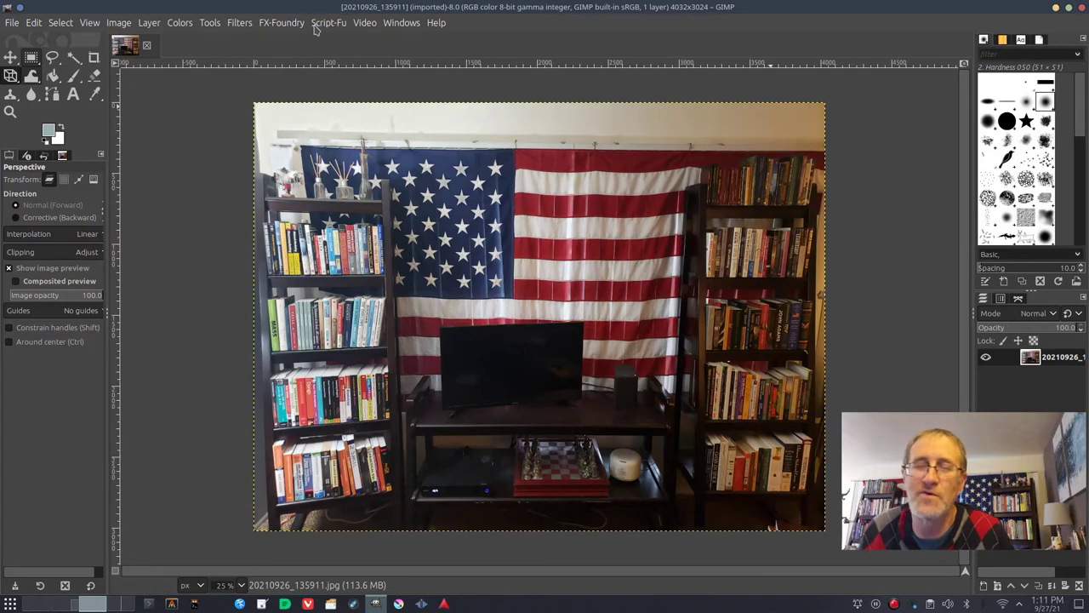
Step: Browse the Tools and Colors menus without changes, then open the Image menu
{"action": "left_click", "coordinate": [214, 25]}
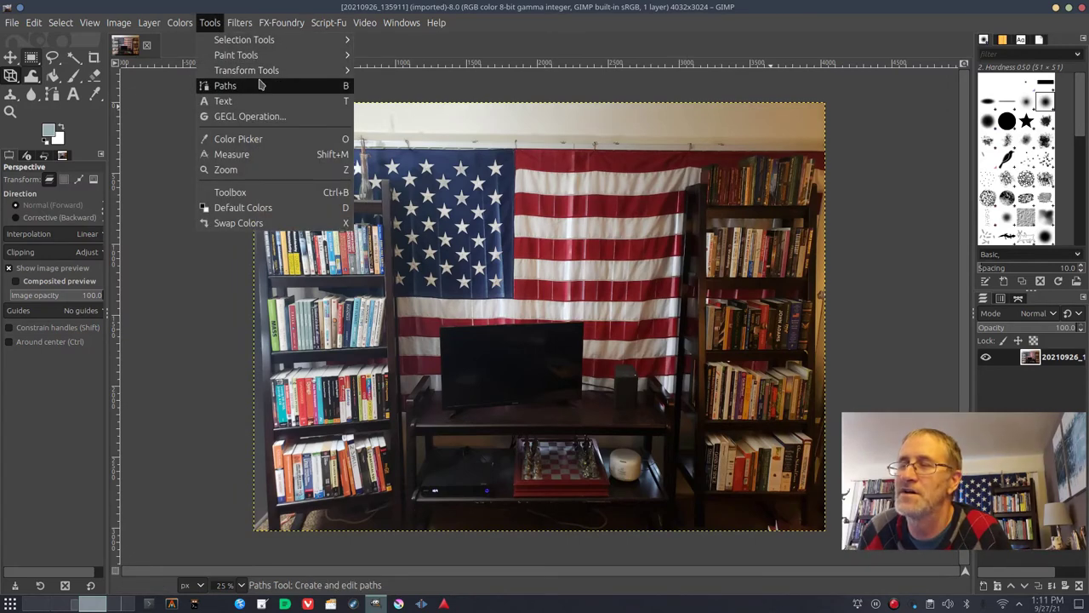
{"action": "mouse_move", "coordinate": [250, 75]}
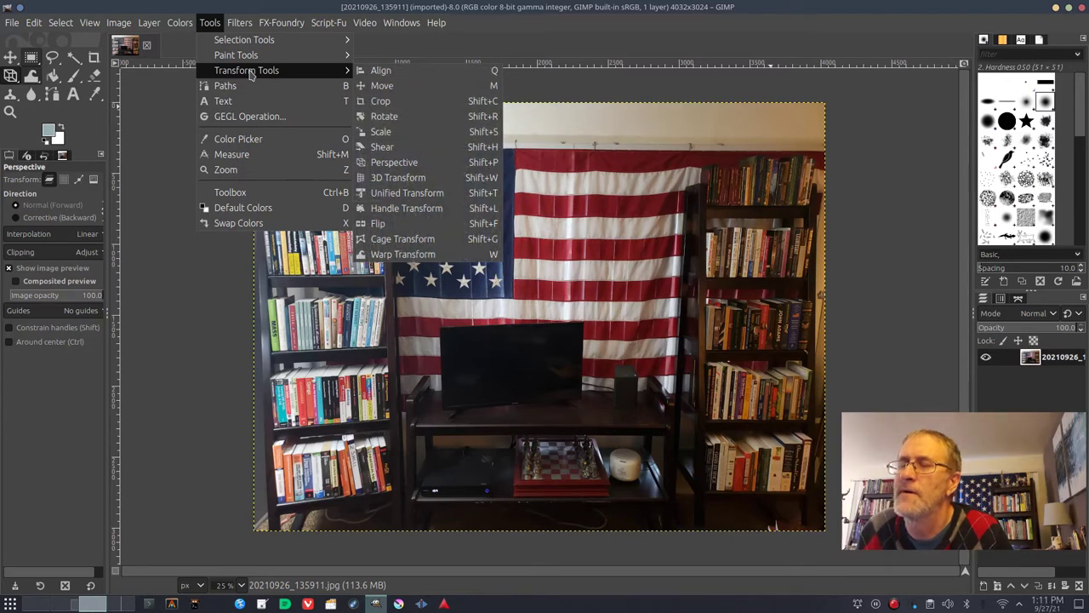
{"action": "key", "text": "Escape"}
{"action": "key", "text": "Escape"}
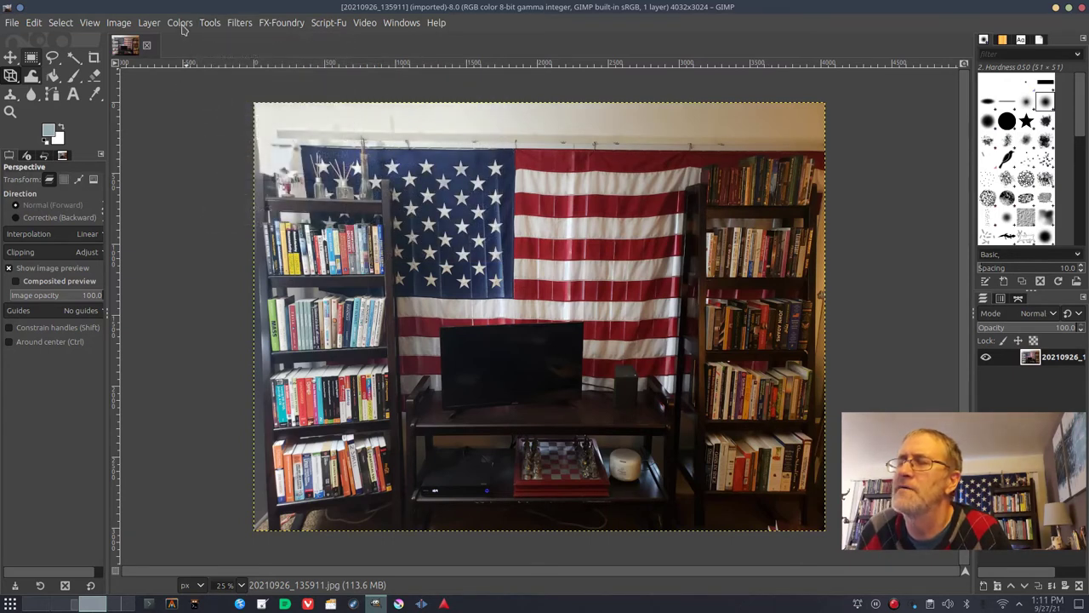
{"action": "left_click", "coordinate": [182, 25]}
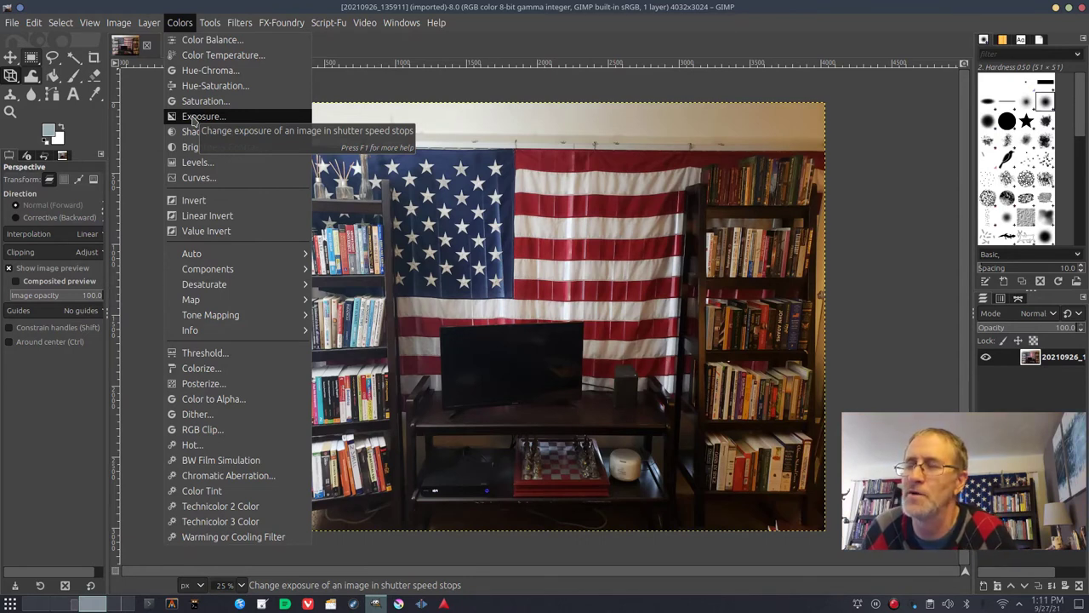
{"action": "left_click", "coordinate": [137, 109]}
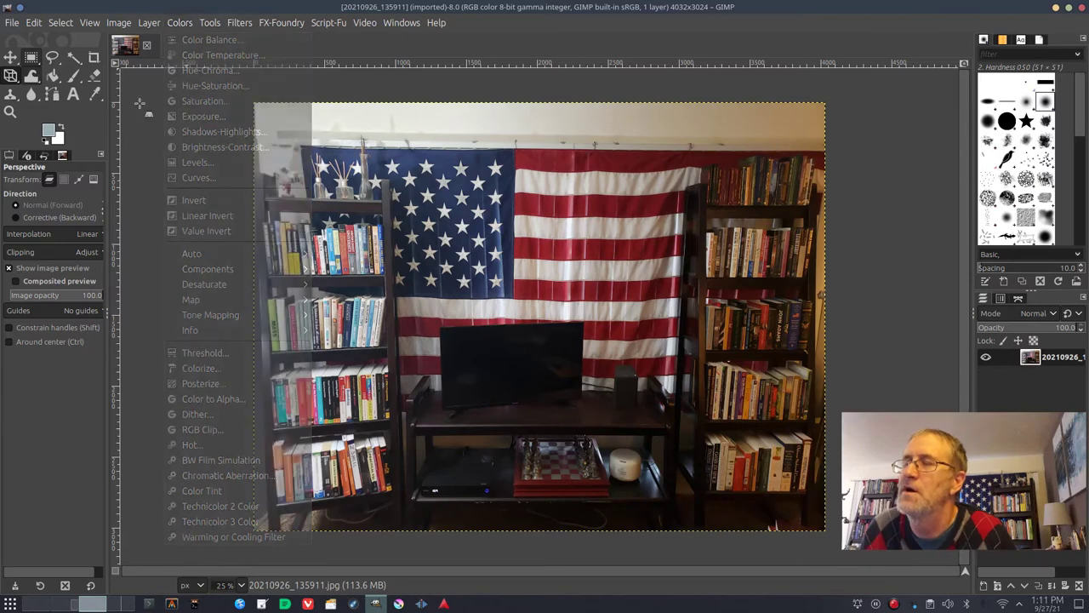
{"action": "left_click", "coordinate": [120, 25]}
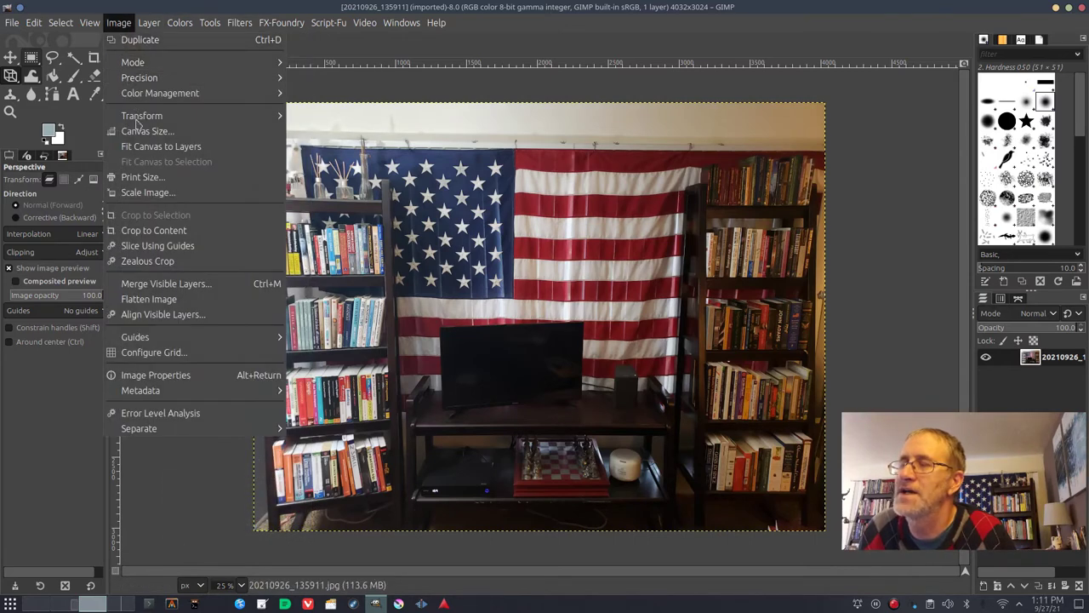
{"action": "left_click", "coordinate": [141, 193]}
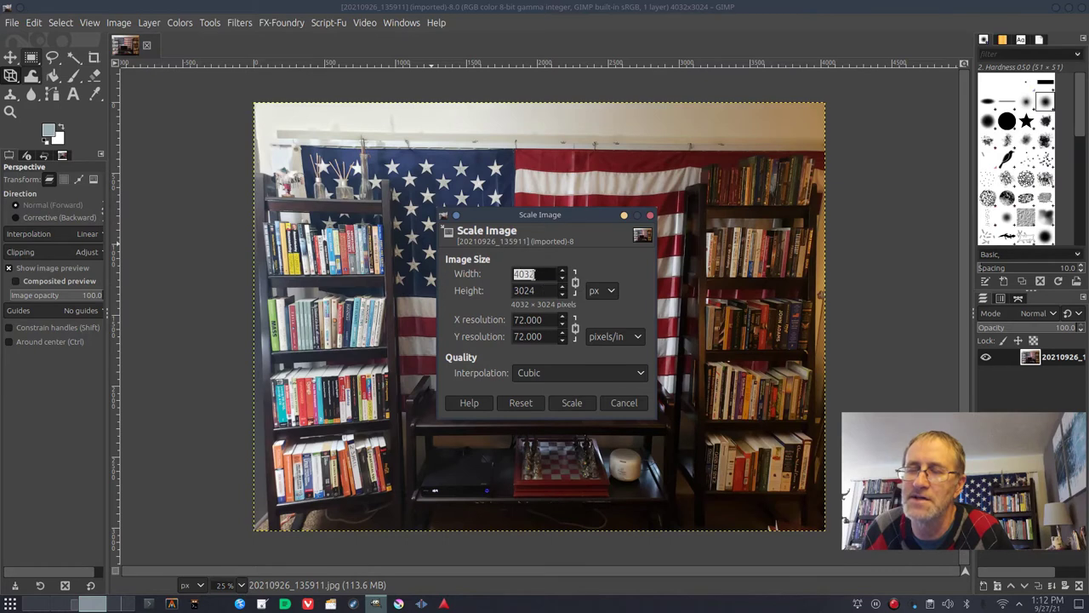
{"action": "left_click", "coordinate": [537, 271]}
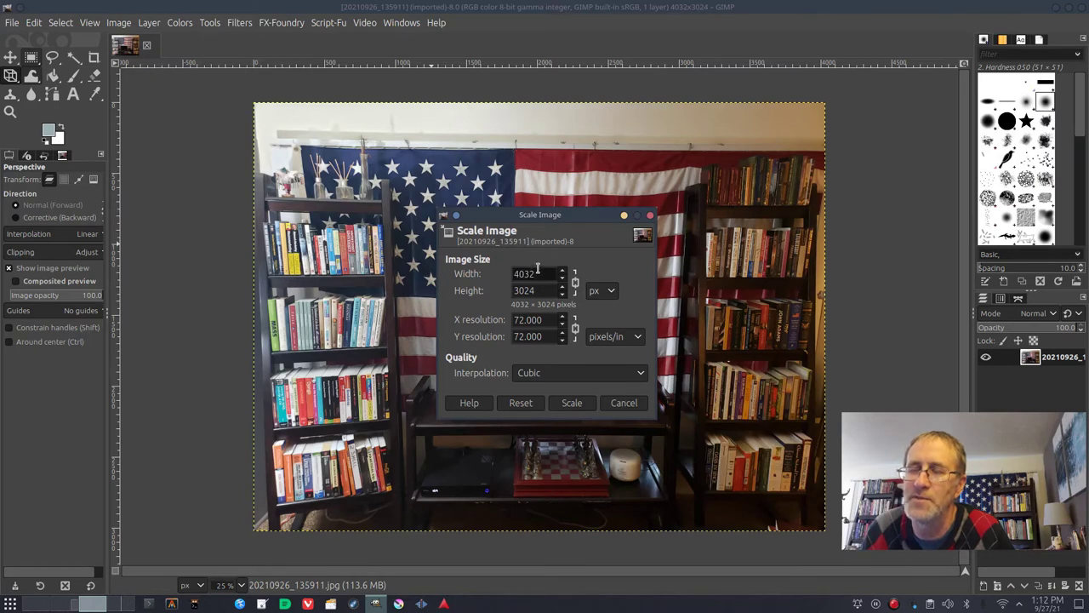
{"action": "left_click_drag", "start_coordinate": [535, 274], "coordinate": [490, 276]}
{"action": "type", "text": "1200"}
{"action": "key", "text": "Return"}
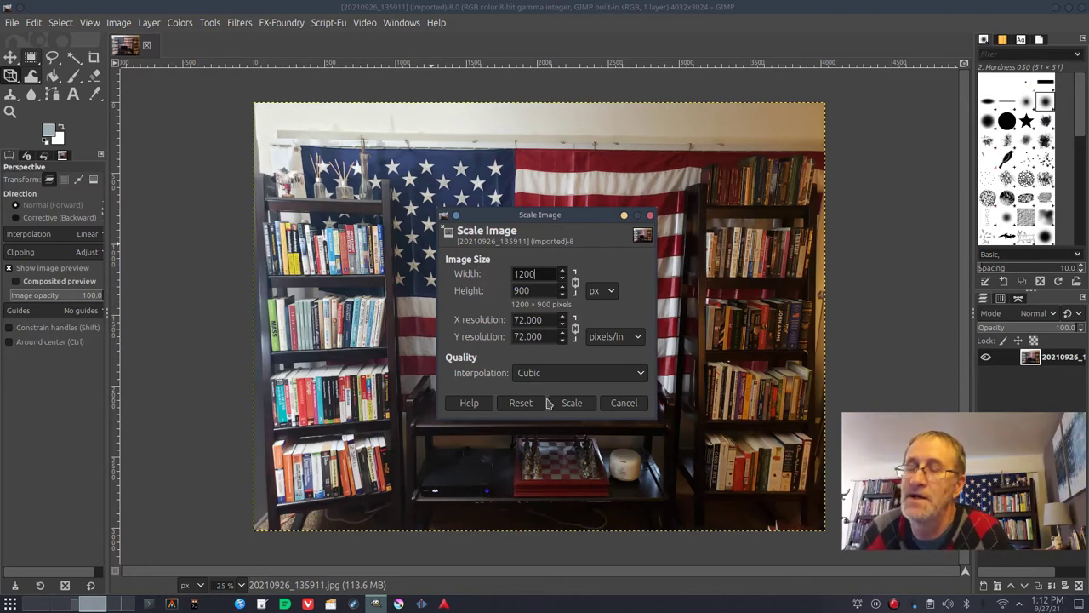
{"action": "left_click", "coordinate": [627, 405]}
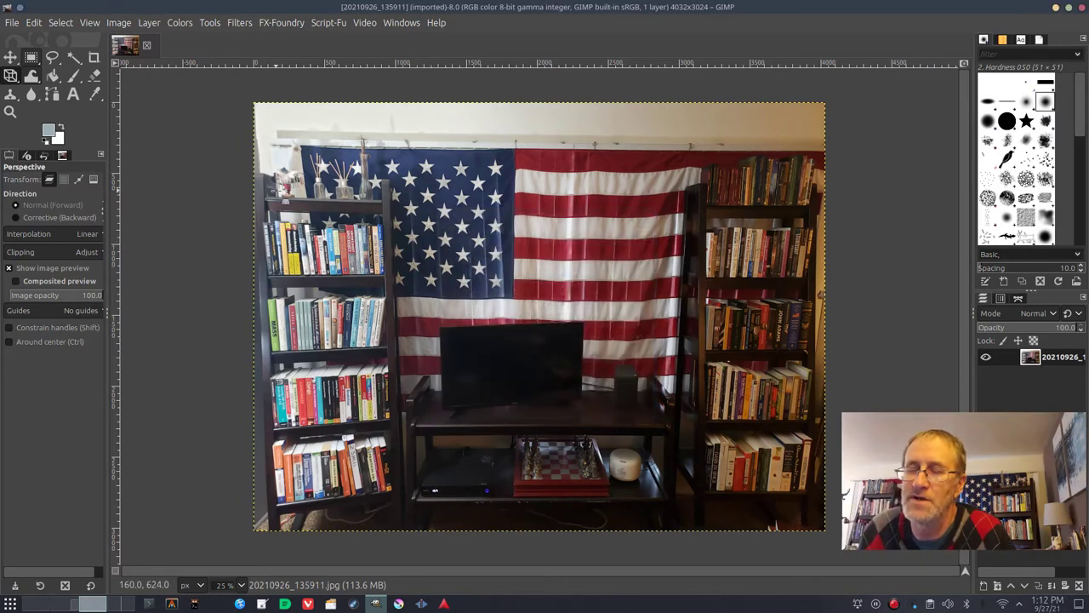
Step: Open GIMP's File menu and dismiss it without choosing anything
{"action": "left_click", "coordinate": [12, 23]}
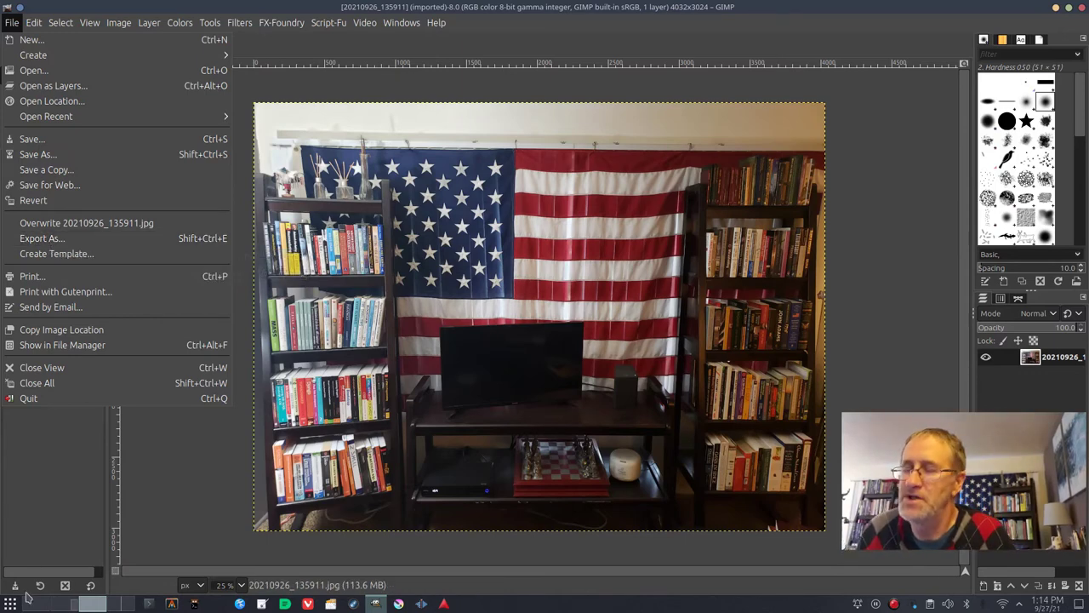
{"action": "key", "text": "Escape"}
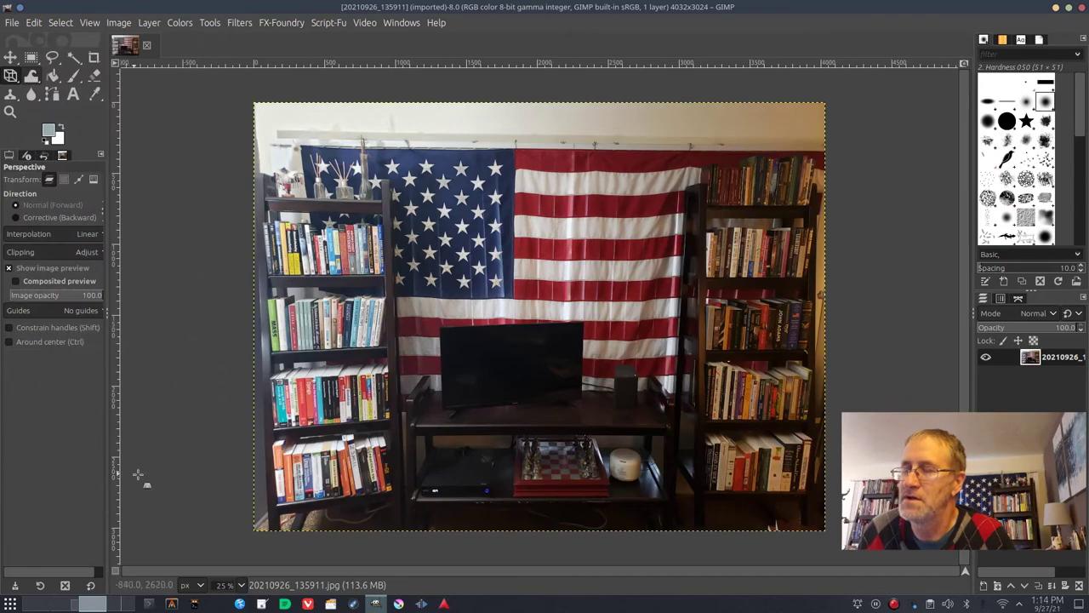
{"action": "left_click", "coordinate": [41, 603]}
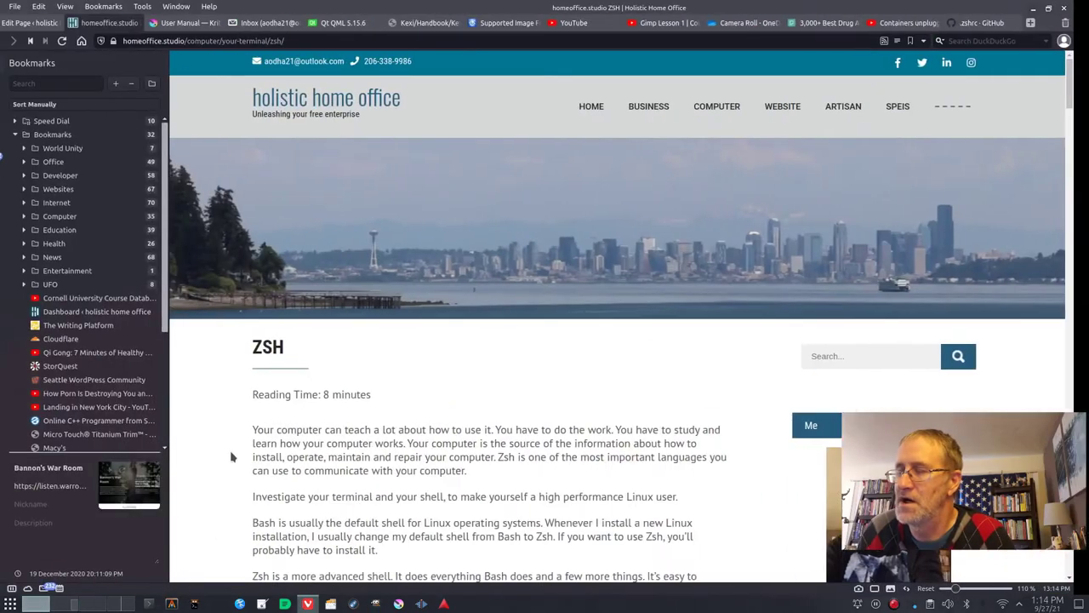
{"action": "scroll", "coordinate": [240, 451], "scroll_direction": "down", "scroll_amount": 5}
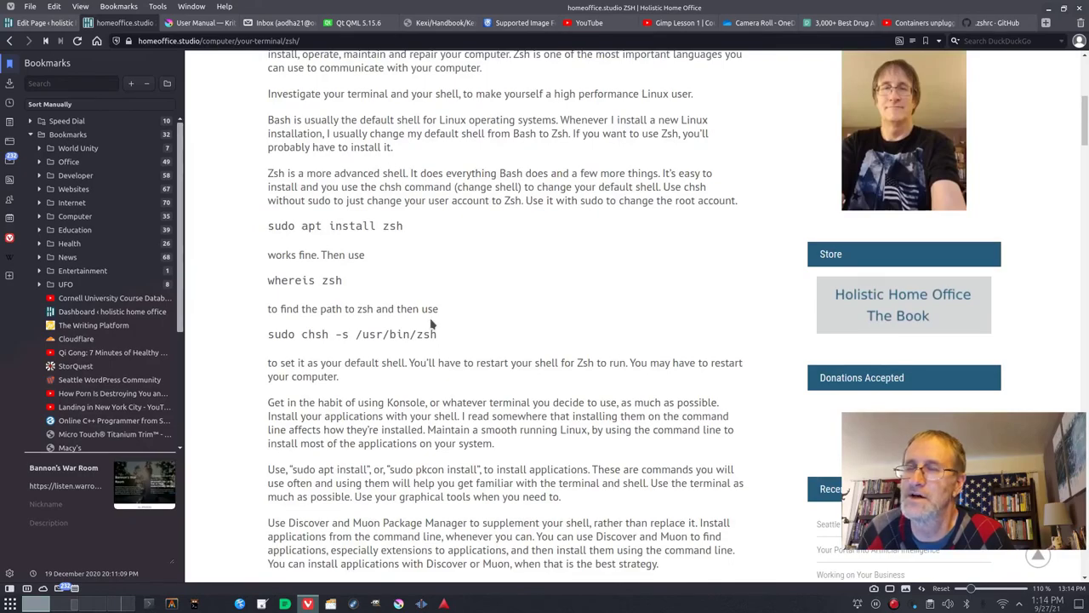
{"action": "scroll", "coordinate": [430, 324], "scroll_direction": "down", "scroll_amount": 12}
{"action": "scroll", "coordinate": [430, 324], "scroll_direction": "up", "scroll_amount": 3}
{"action": "scroll", "coordinate": [430, 323], "scroll_direction": "down", "scroll_amount": 14}
{"action": "scroll", "coordinate": [431, 323], "scroll_direction": "down", "scroll_amount": 3}
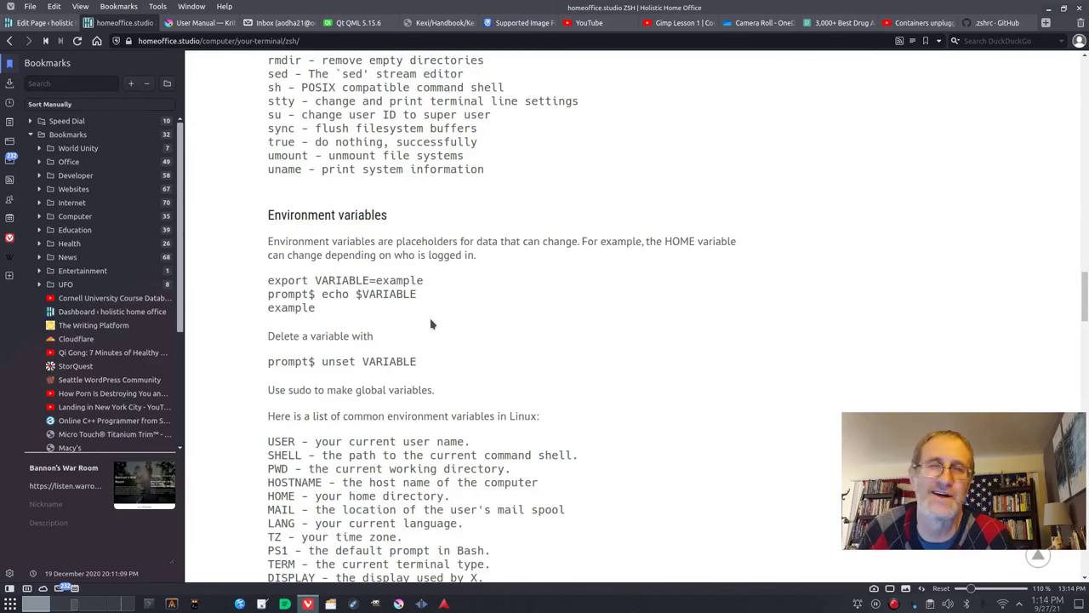
{"action": "scroll", "coordinate": [430, 324], "scroll_direction": "up", "scroll_amount": 15}
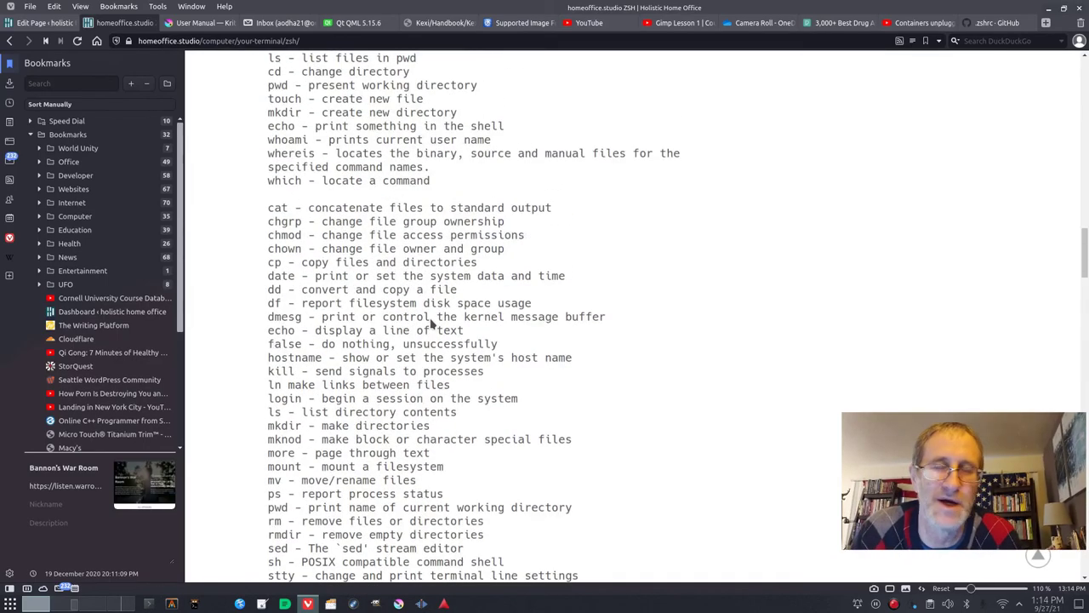
{"action": "scroll", "coordinate": [431, 324], "scroll_direction": "up", "scroll_amount": 10}
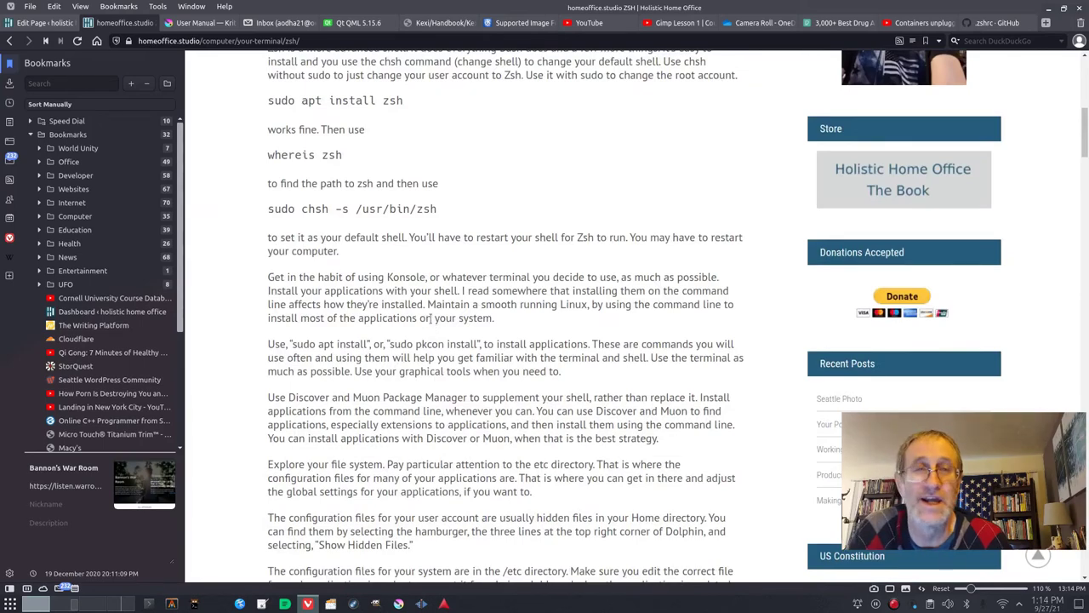
{"action": "scroll", "coordinate": [431, 318], "scroll_direction": "up", "scroll_amount": 8}
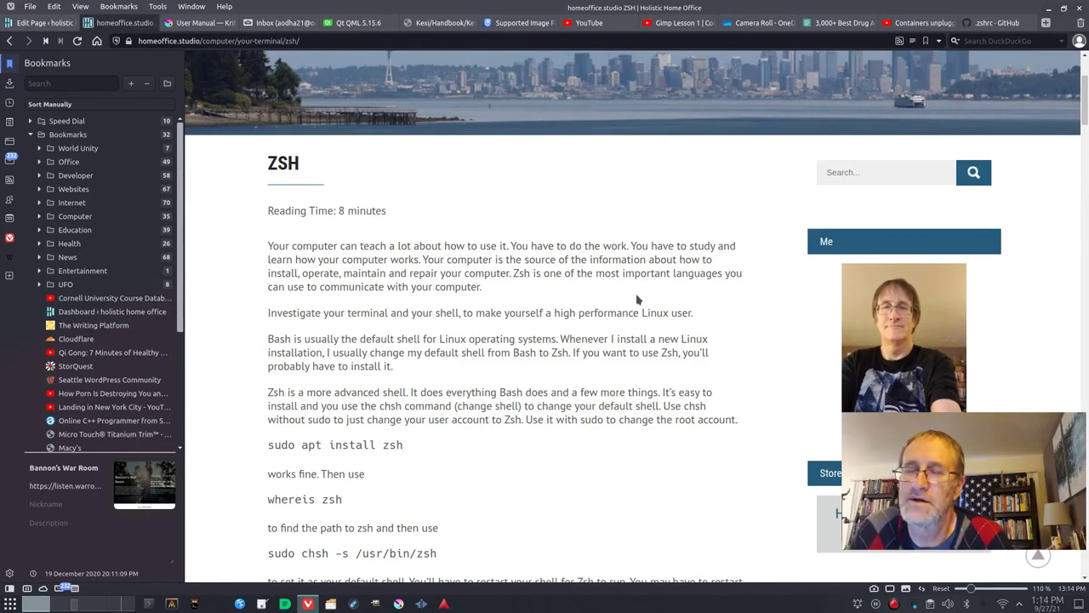
{"action": "scroll", "coordinate": [636, 300], "scroll_direction": "down", "scroll_amount": 4}
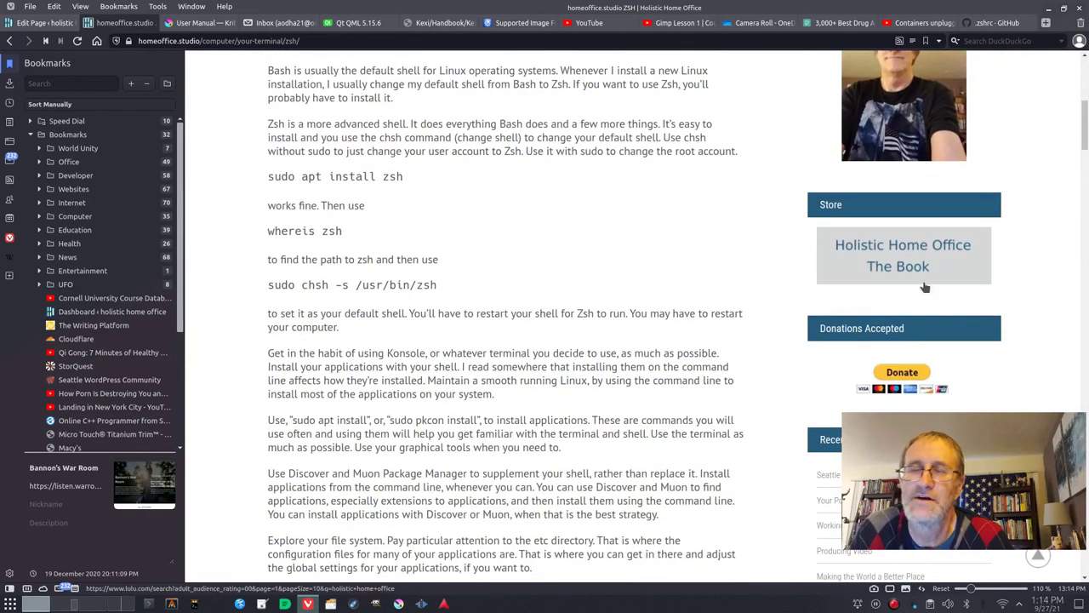
{"action": "scroll", "coordinate": [929, 281], "scroll_direction": "down", "scroll_amount": 2}
{"action": "scroll", "coordinate": [933, 315], "scroll_direction": "down", "scroll_amount": 7}
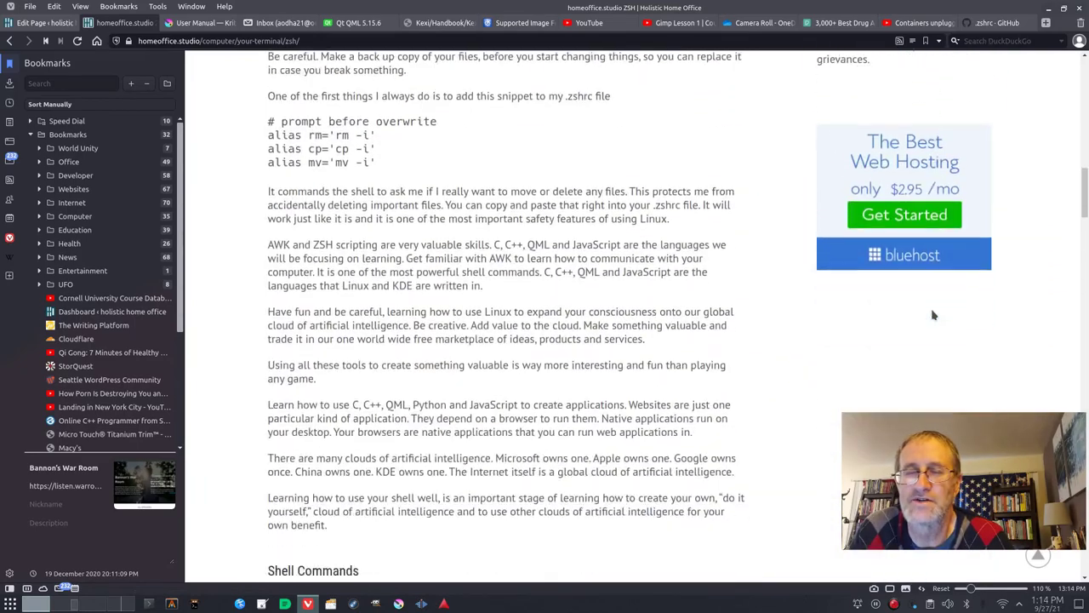
{"action": "scroll", "coordinate": [610, 321], "scroll_direction": "down", "scroll_amount": 11}
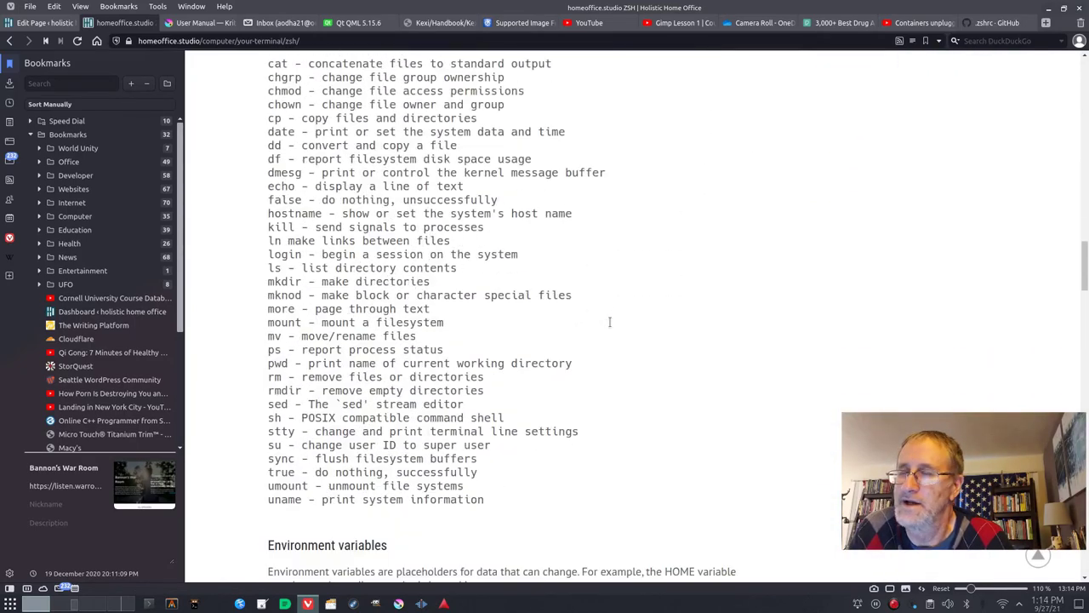
{"action": "scroll", "coordinate": [609, 321], "scroll_direction": "up", "scroll_amount": 18}
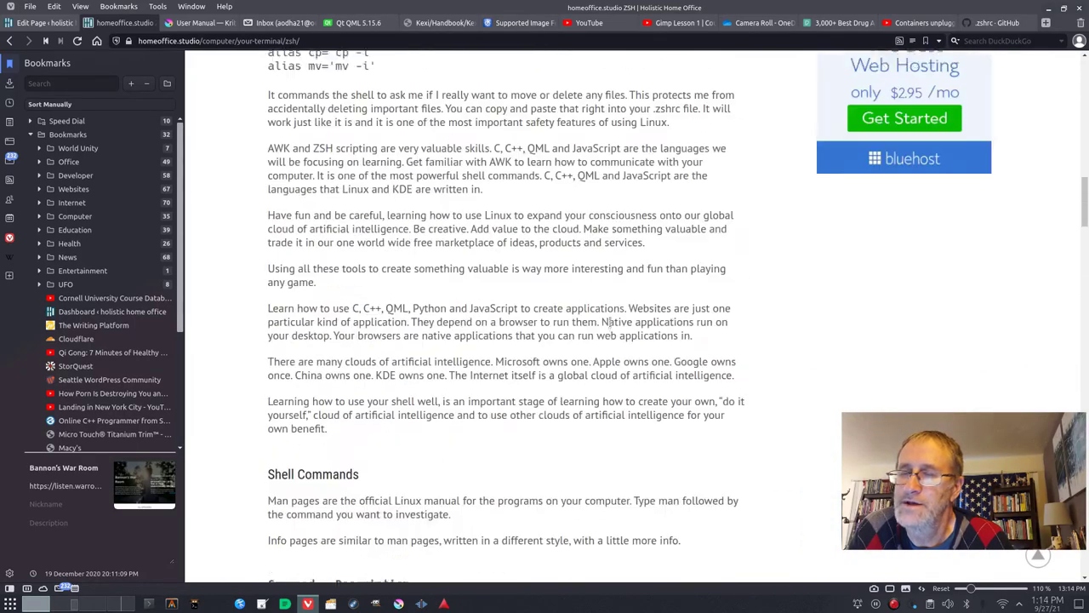
{"action": "scroll", "coordinate": [610, 321], "scroll_direction": "up", "scroll_amount": 5}
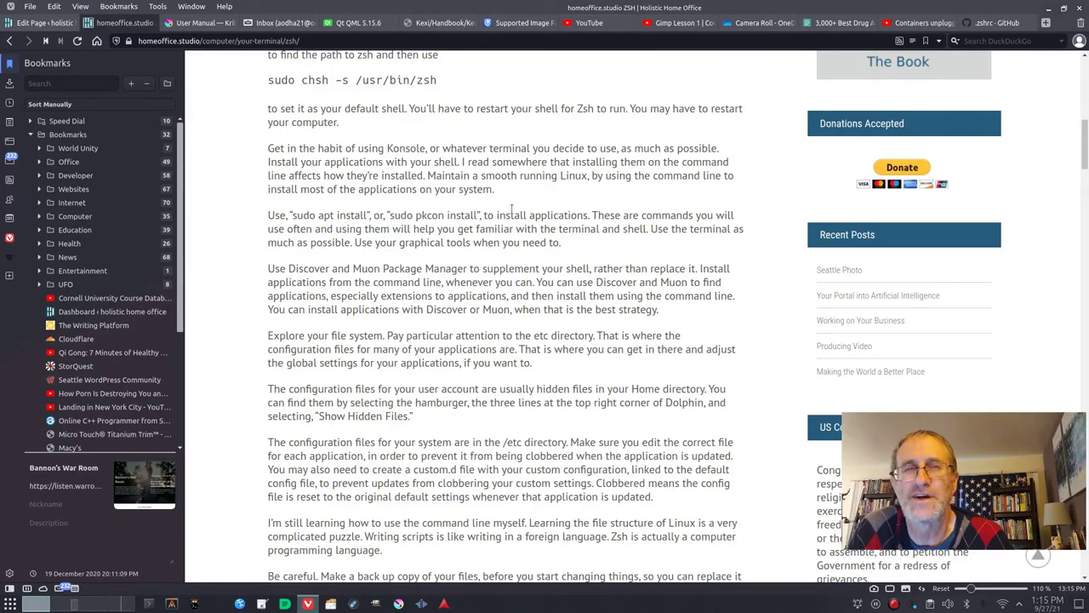
{"action": "scroll", "coordinate": [512, 207], "scroll_direction": "down", "scroll_amount": 4}
{"action": "scroll", "coordinate": [512, 207], "scroll_direction": "up", "scroll_amount": 9}
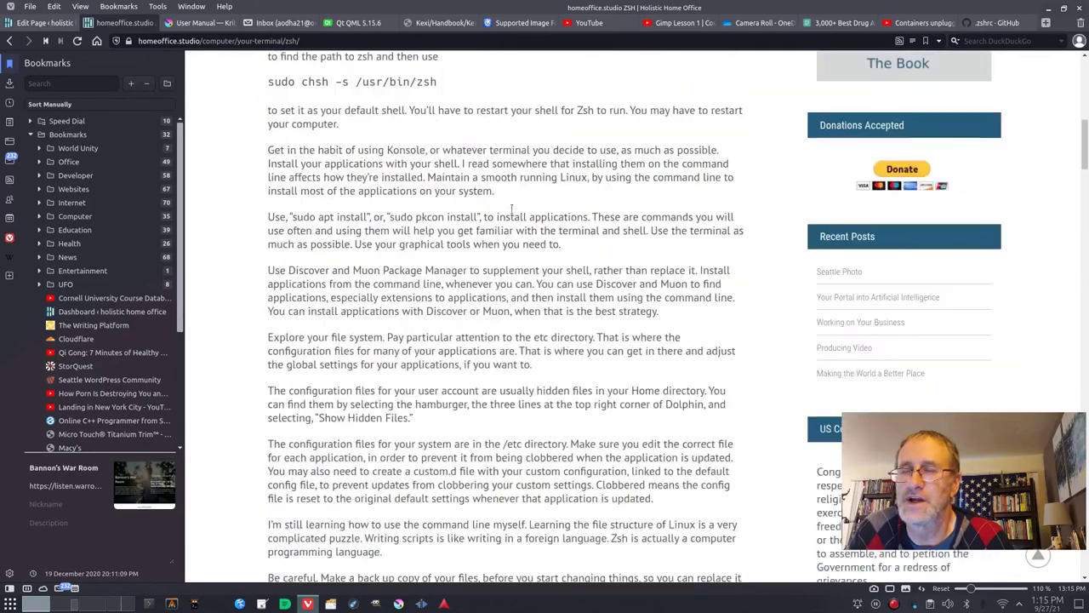
{"action": "scroll", "coordinate": [511, 208], "scroll_direction": "up", "scroll_amount": 3}
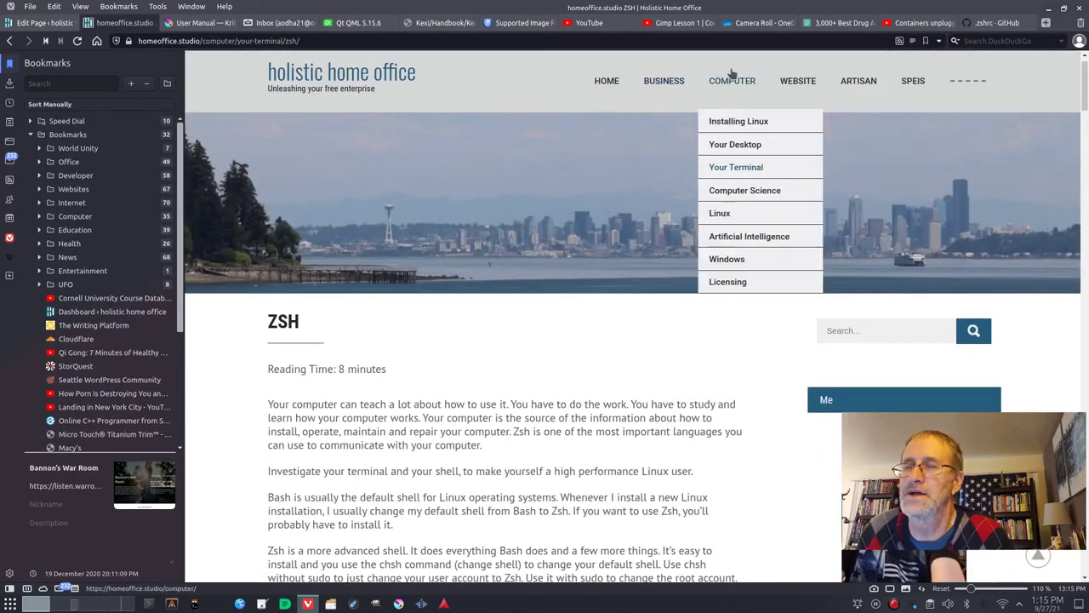
{"action": "mouse_move", "coordinate": [790, 81]}
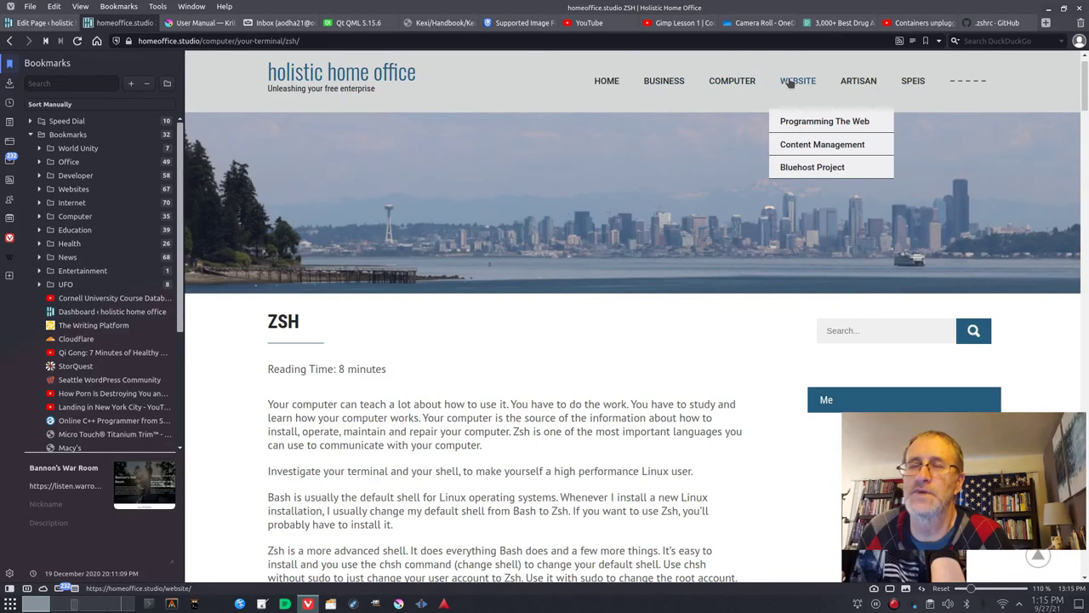
{"action": "mouse_move", "coordinate": [678, 82]}
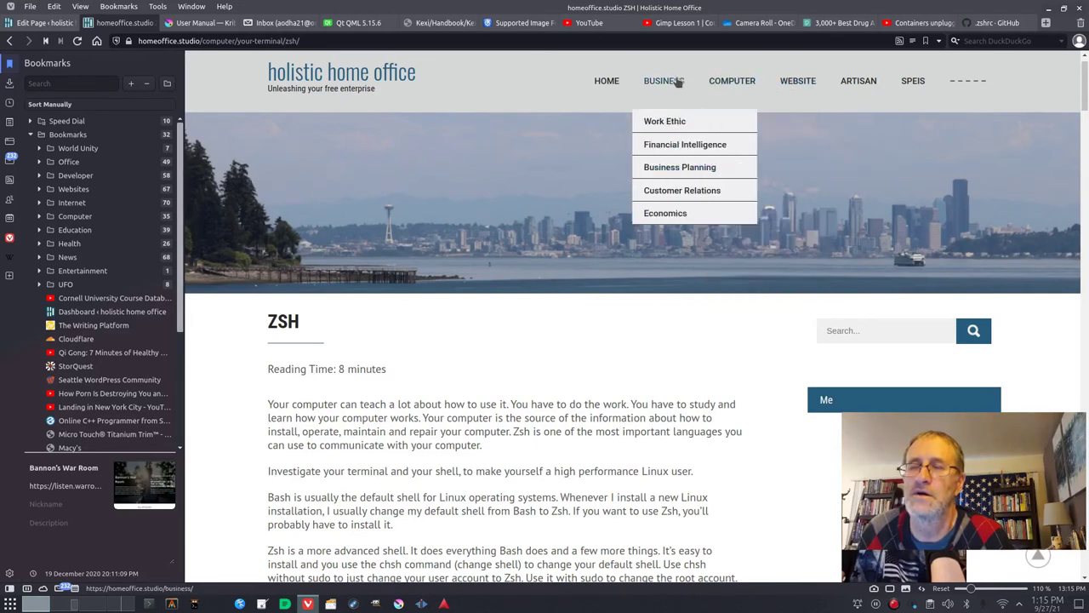
Step: Open the Business Planning page and glance through it
{"action": "left_click", "coordinate": [668, 170]}
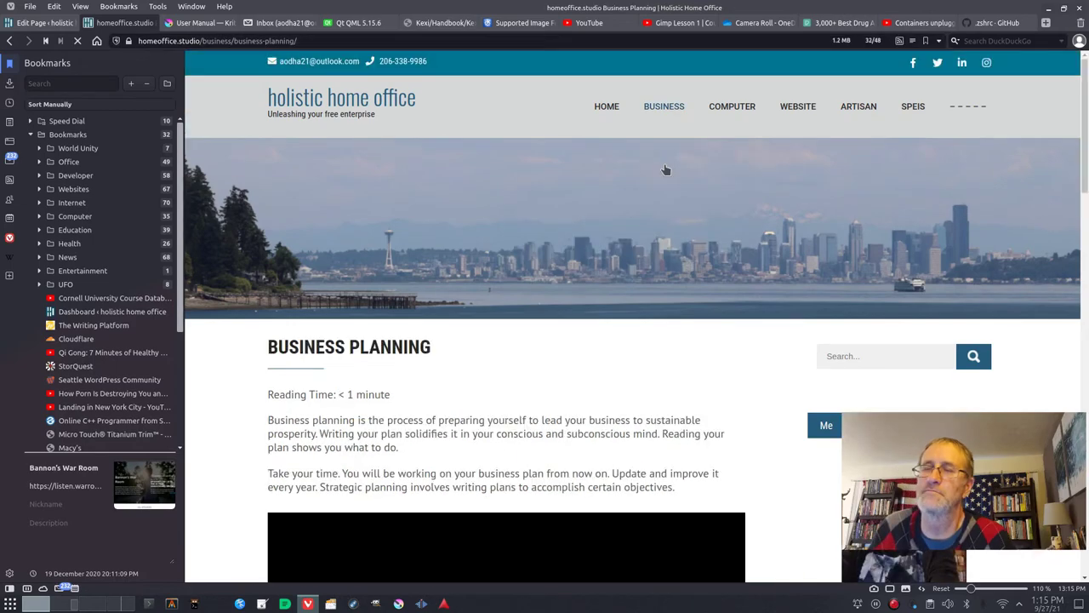
{"action": "scroll", "coordinate": [665, 169], "scroll_direction": "down", "scroll_amount": 5}
{"action": "scroll", "coordinate": [665, 170], "scroll_direction": "up", "scroll_amount": 5}
Step: Open the Camera article from ARTISAN > Photographer
{"action": "mouse_move", "coordinate": [732, 113]}
{"action": "mouse_move", "coordinate": [724, 195]}
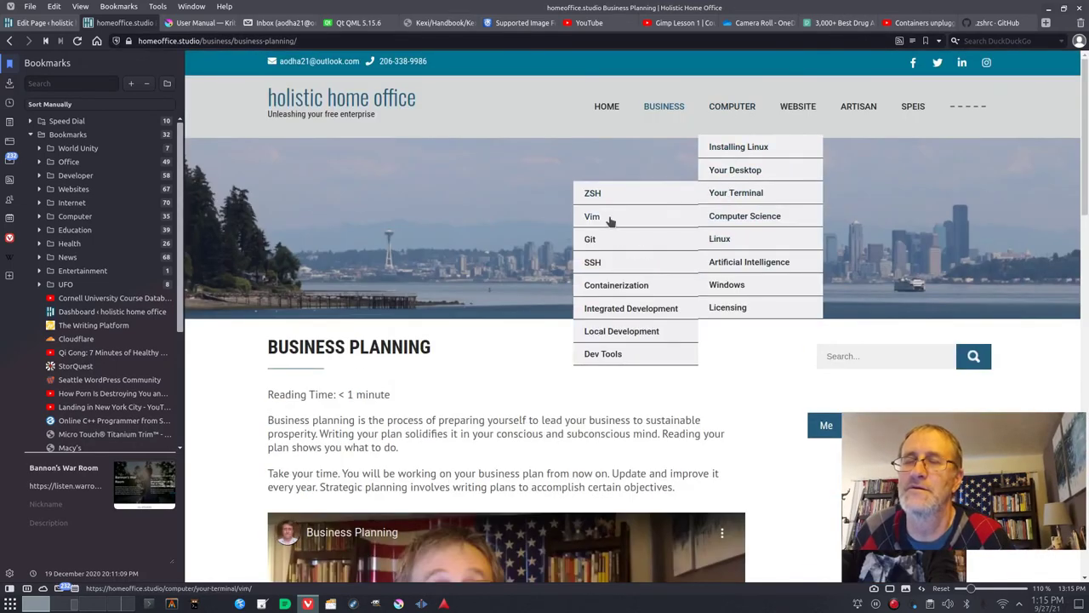
{"action": "mouse_move", "coordinate": [800, 109]}
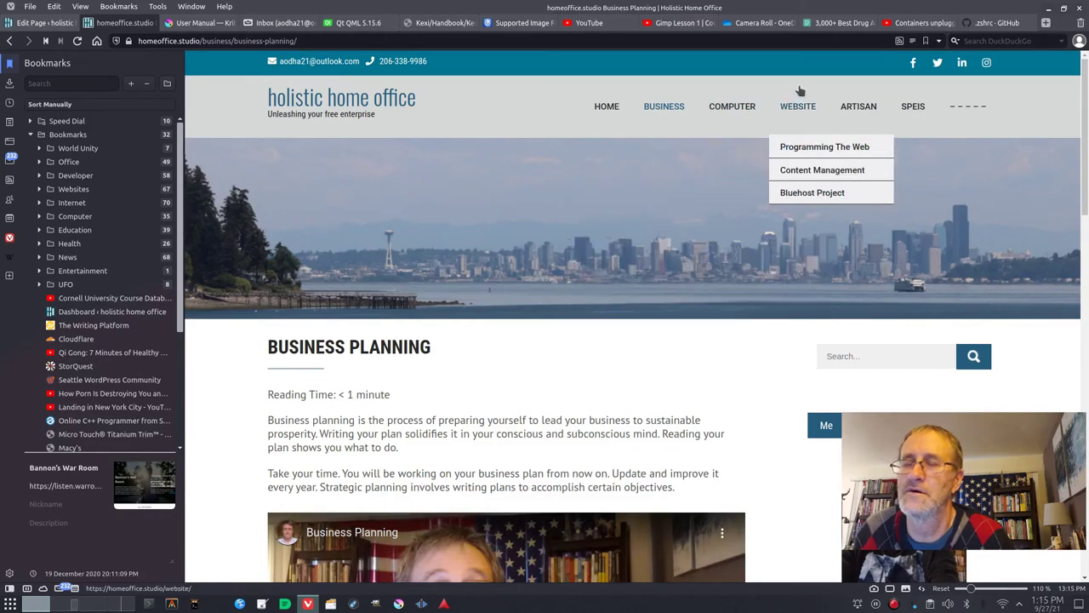
{"action": "mouse_move", "coordinate": [856, 107]}
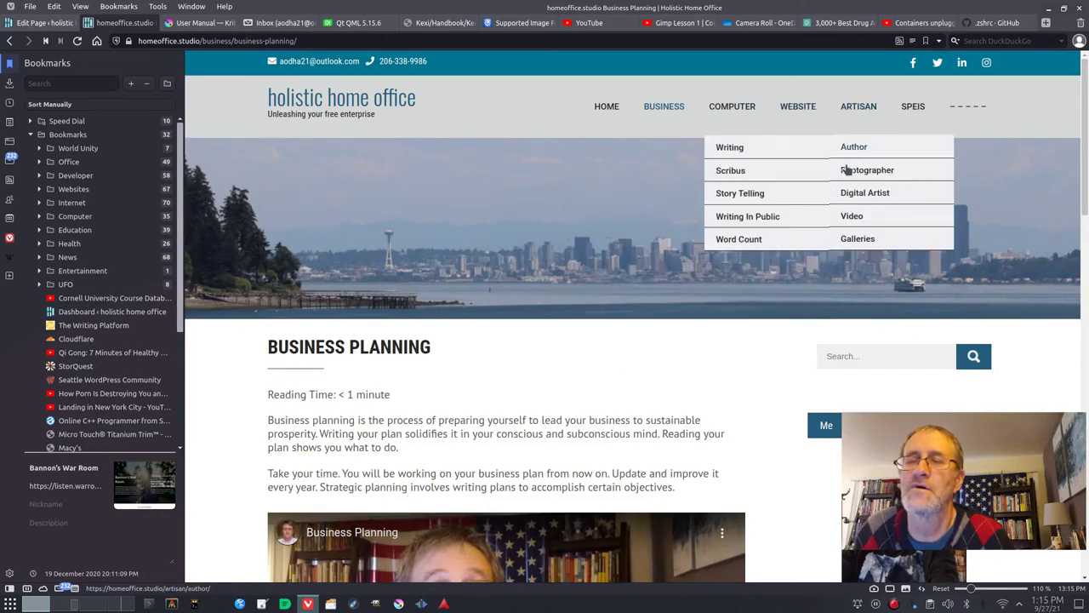
{"action": "mouse_move", "coordinate": [851, 174]}
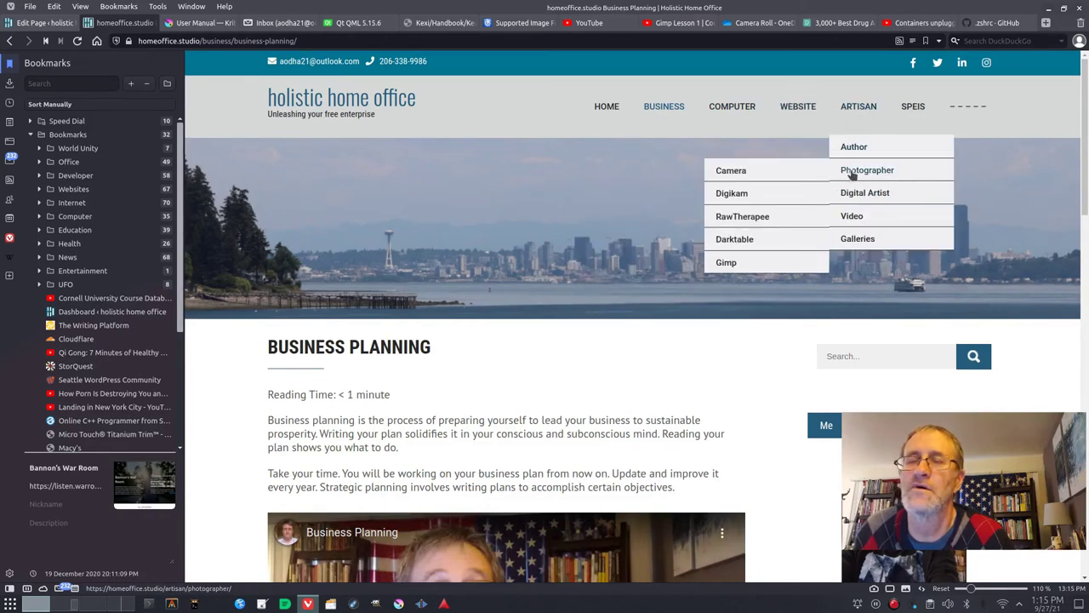
{"action": "left_click", "coordinate": [732, 172]}
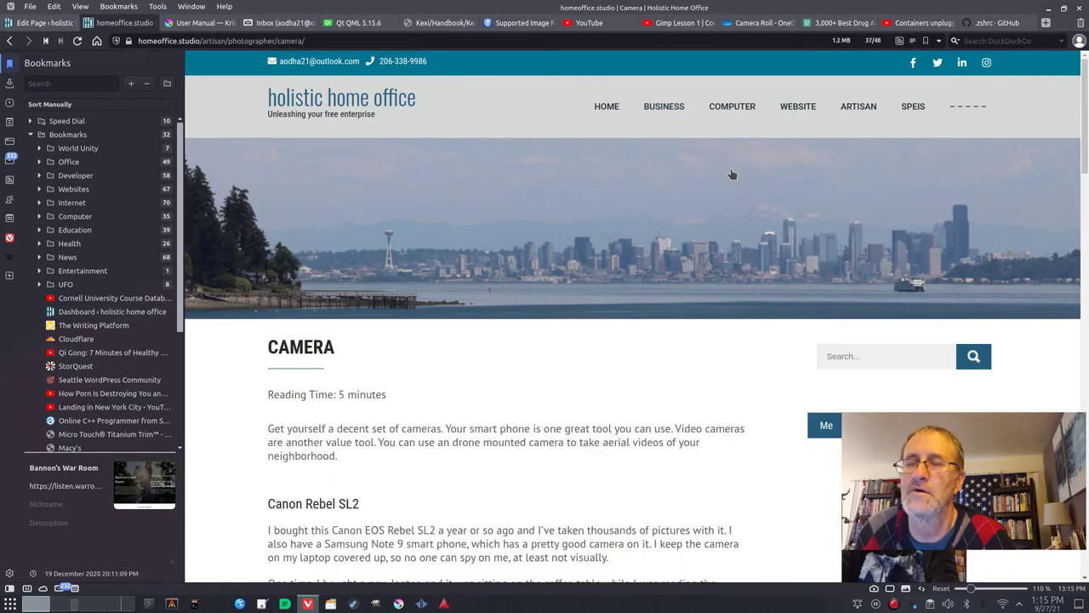
Step: Scroll through the Camera article, then go to ARTISAN > Galleries
{"action": "scroll", "coordinate": [731, 169], "scroll_direction": "down", "scroll_amount": 3}
{"action": "scroll", "coordinate": [732, 174], "scroll_direction": "down", "scroll_amount": 20}
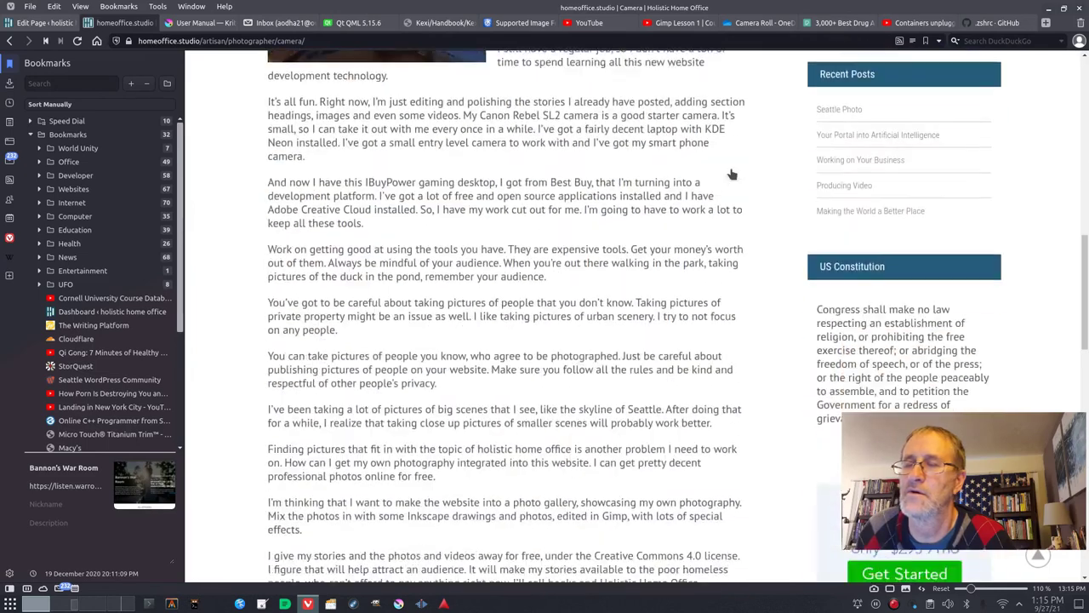
{"action": "scroll", "coordinate": [732, 173], "scroll_direction": "down", "scroll_amount": 2}
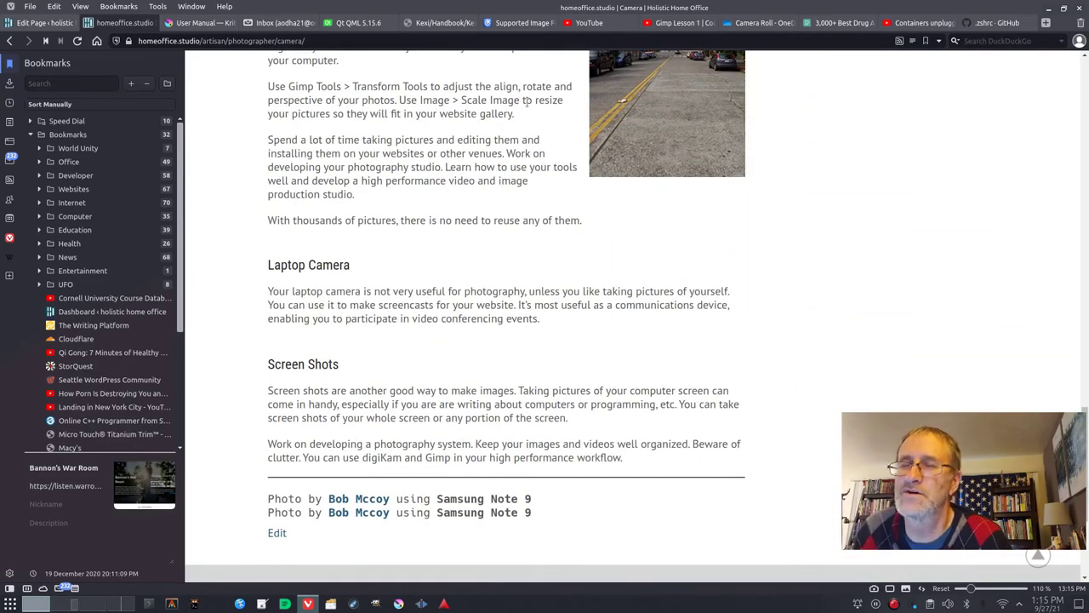
{"action": "scroll", "coordinate": [545, 140], "scroll_direction": "up", "scroll_amount": 15}
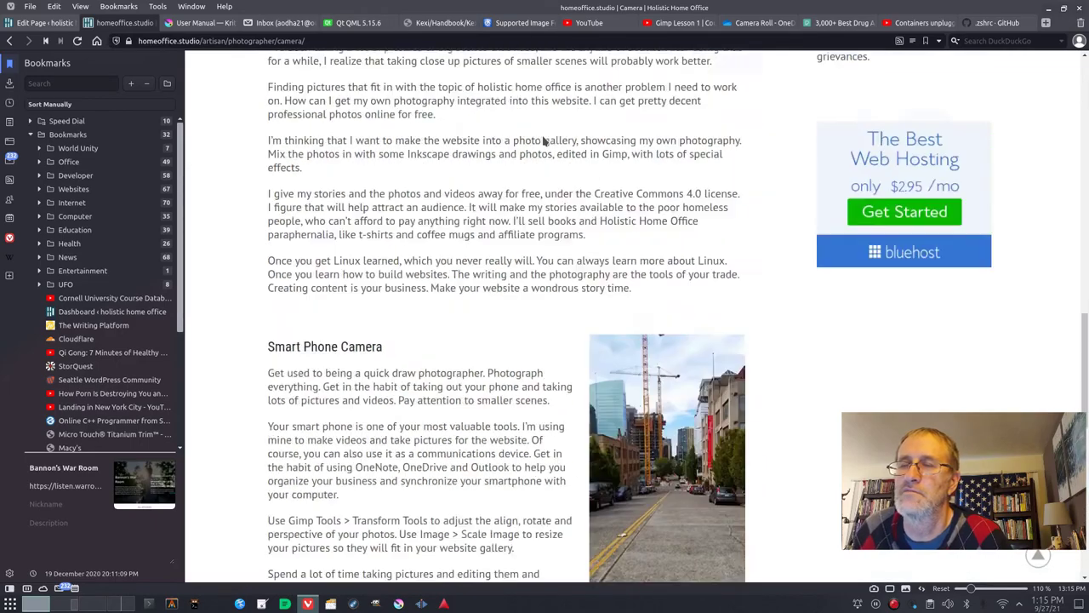
{"action": "scroll", "coordinate": [543, 140], "scroll_direction": "up", "scroll_amount": 10}
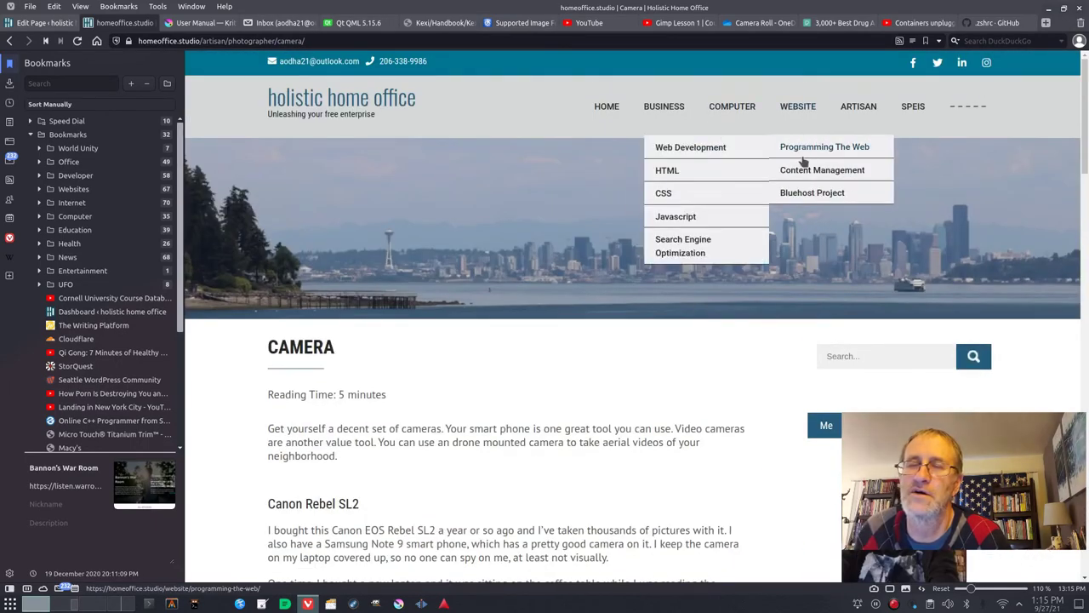
{"action": "mouse_move", "coordinate": [859, 106]}
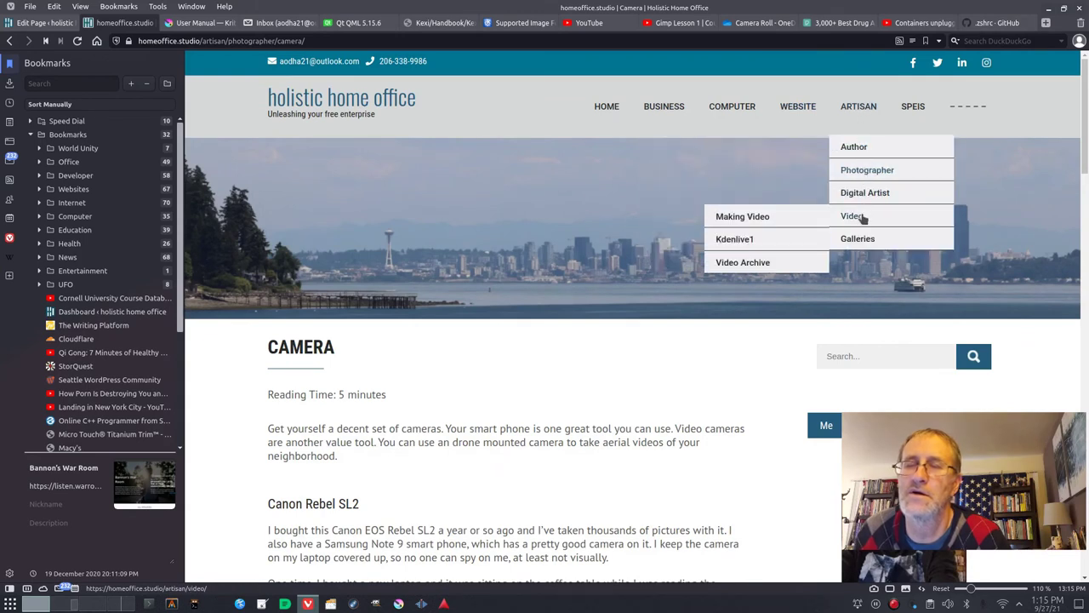
{"action": "left_click", "coordinate": [854, 241]}
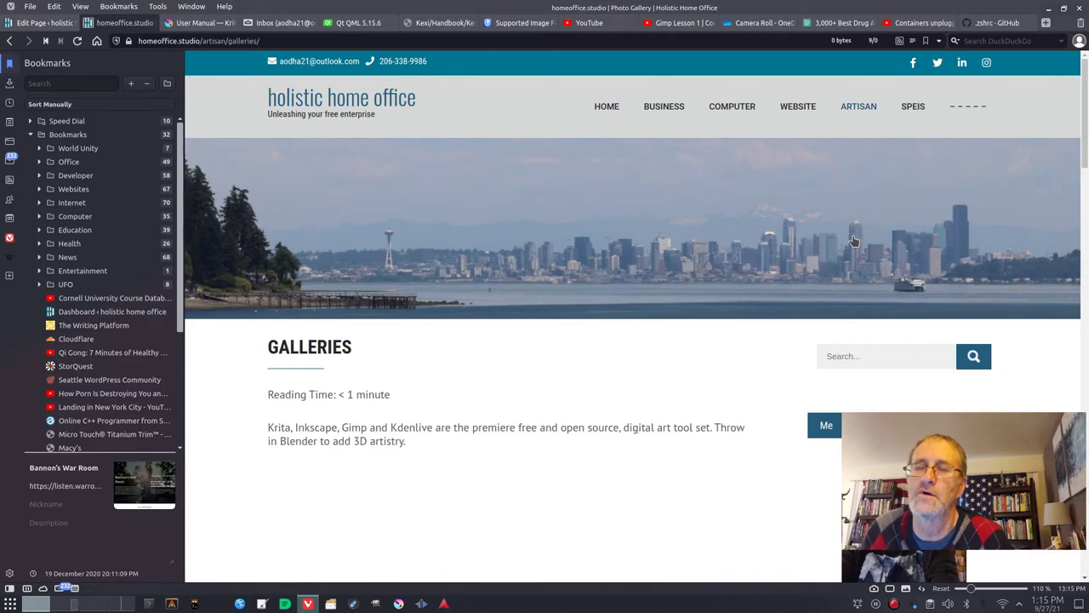
Step: Scroll down through the gallery photos and back up to the page top
{"action": "scroll", "coordinate": [853, 235], "scroll_direction": "down", "scroll_amount": 3}
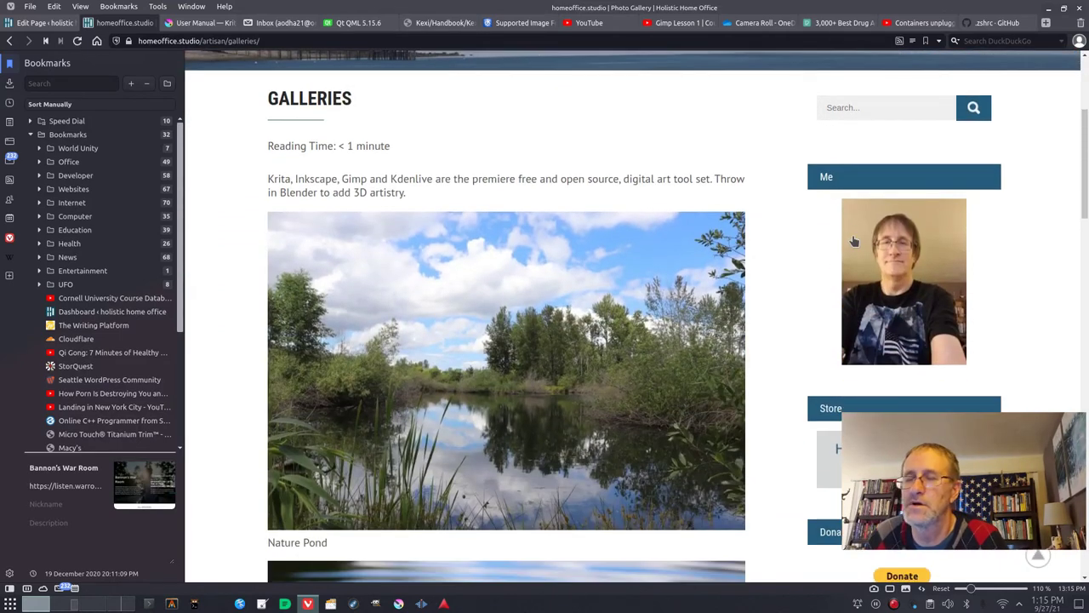
{"action": "scroll", "coordinate": [853, 234], "scroll_direction": "down", "scroll_amount": 3}
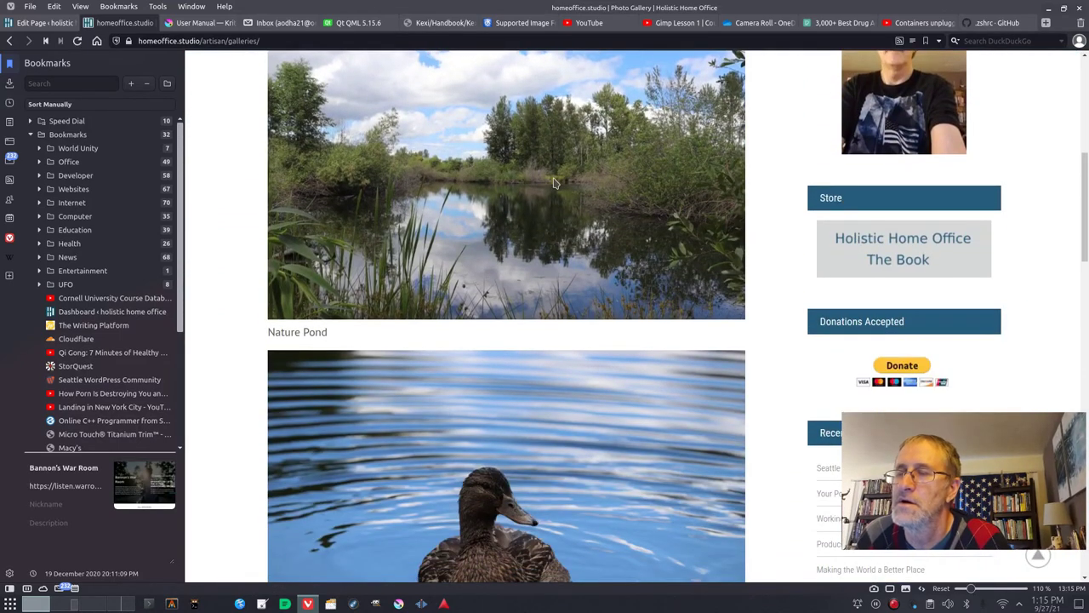
{"action": "scroll", "coordinate": [477, 168], "scroll_direction": "down", "scroll_amount": 3}
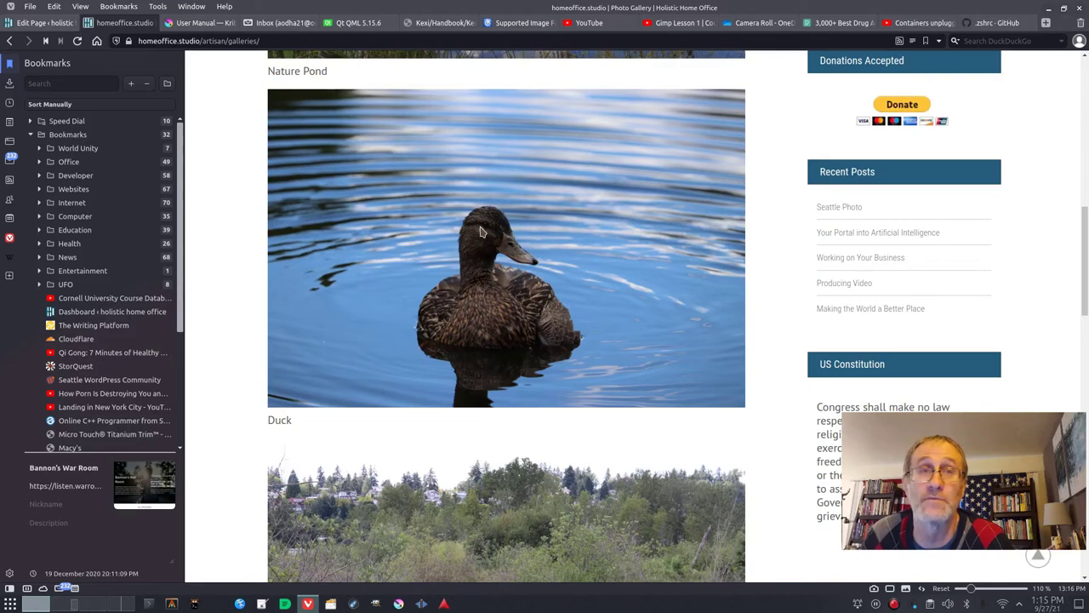
{"action": "scroll", "coordinate": [480, 232], "scroll_direction": "down", "scroll_amount": 4}
{"action": "scroll", "coordinate": [480, 232], "scroll_direction": "down", "scroll_amount": 5}
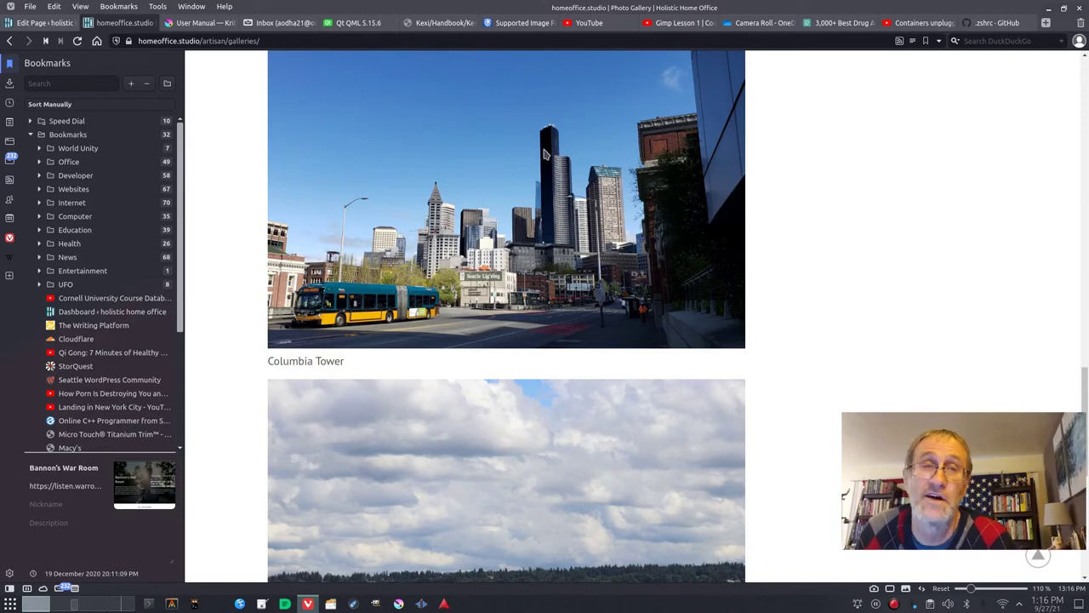
{"action": "scroll", "coordinate": [535, 91], "scroll_direction": "up", "scroll_amount": 2}
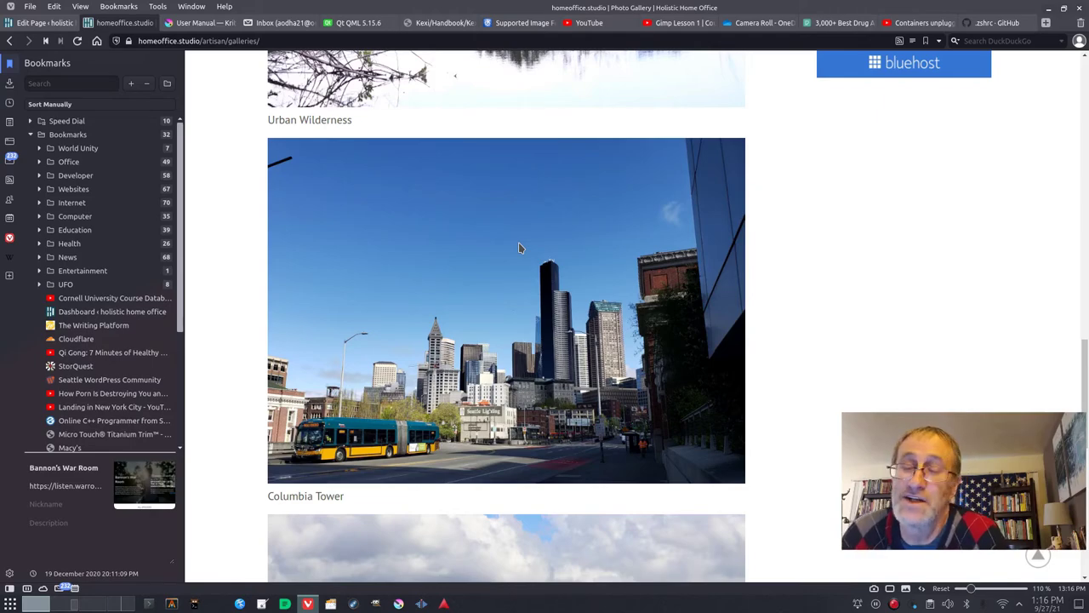
{"action": "scroll", "coordinate": [519, 247], "scroll_direction": "up", "scroll_amount": 15}
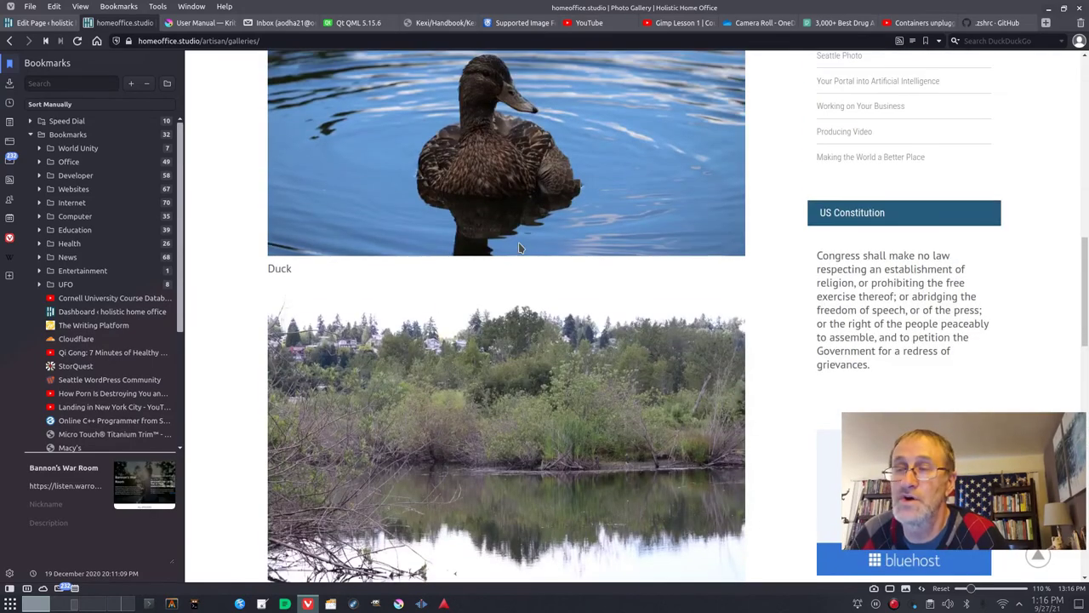
{"action": "scroll", "coordinate": [518, 242], "scroll_direction": "up", "scroll_amount": 3}
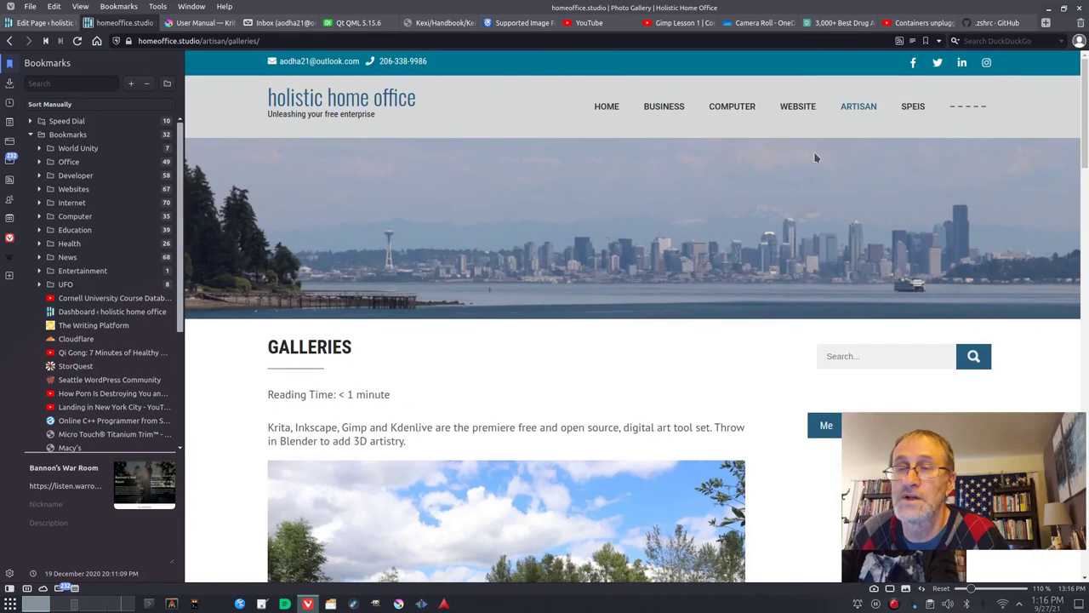
Step: Open Krita under ARTISAN > Digital Artist and scroll through the article
{"action": "mouse_move", "coordinate": [869, 107]}
{"action": "mouse_move", "coordinate": [858, 196]}
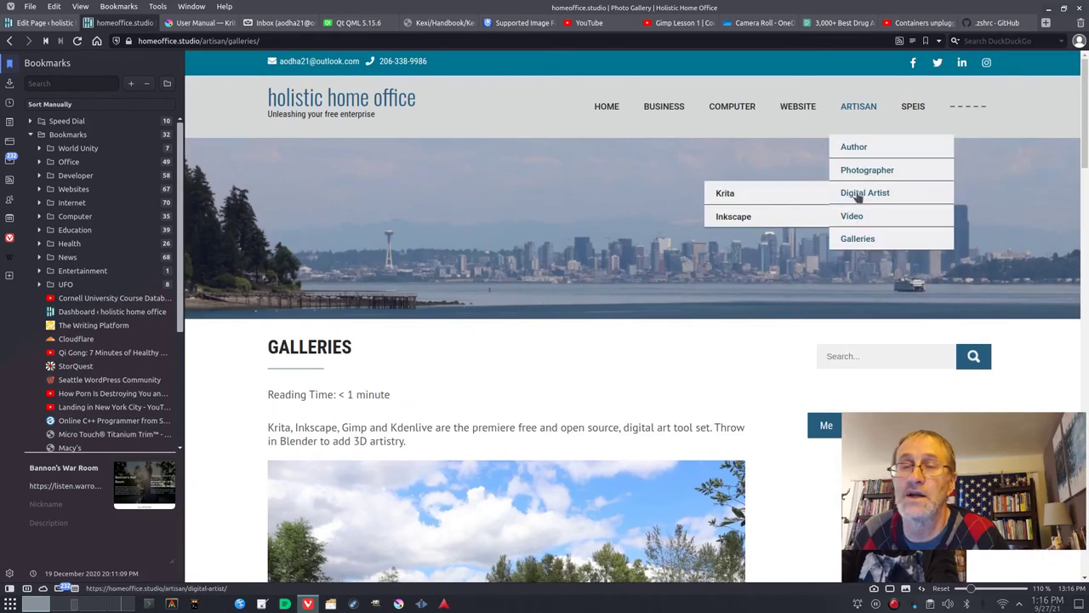
{"action": "left_click", "coordinate": [724, 195]}
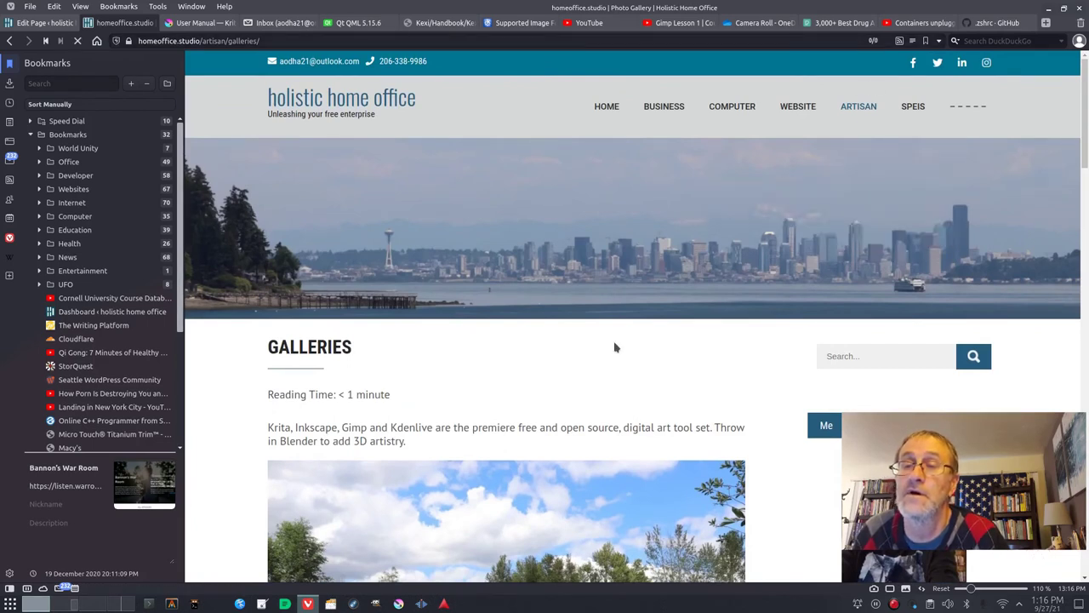
{"action": "scroll", "coordinate": [615, 348], "scroll_direction": "down", "scroll_amount": 6}
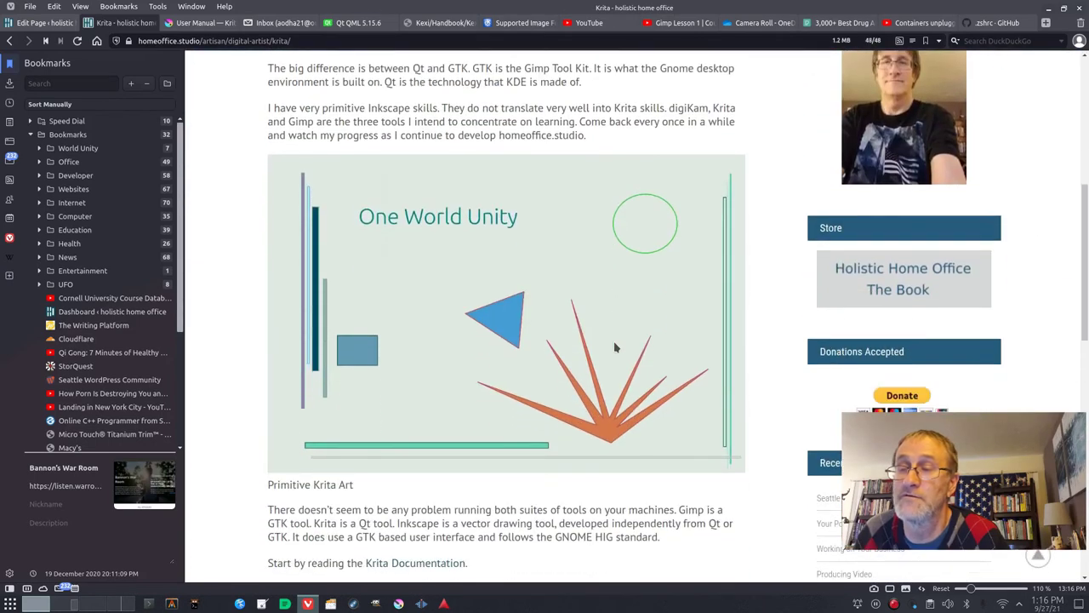
{"action": "scroll", "coordinate": [613, 341], "scroll_direction": "up", "scroll_amount": 2}
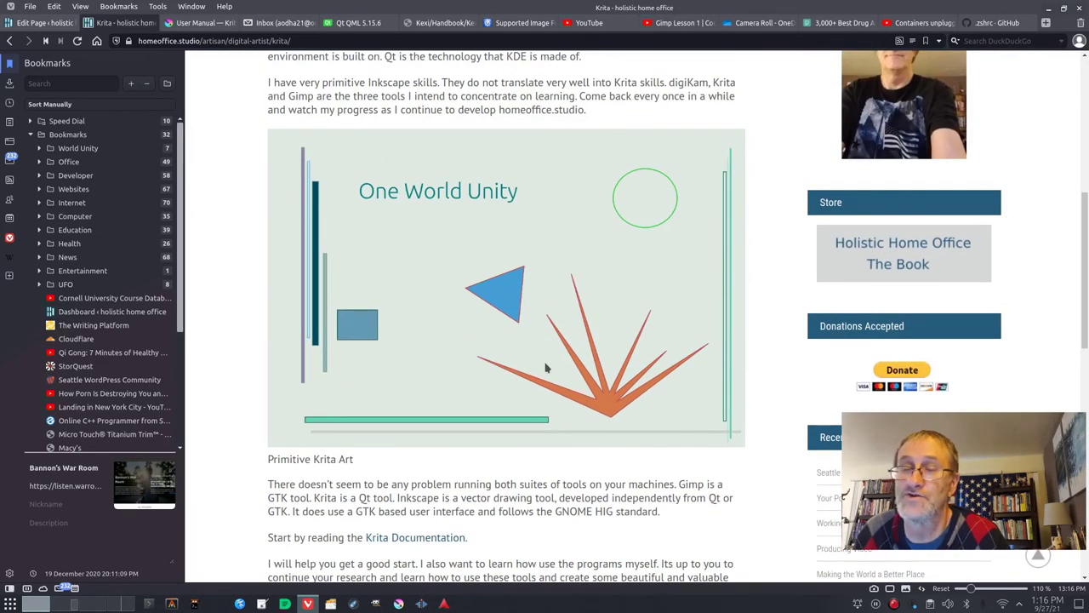
{"action": "scroll", "coordinate": [546, 368], "scroll_direction": "down", "scroll_amount": 5}
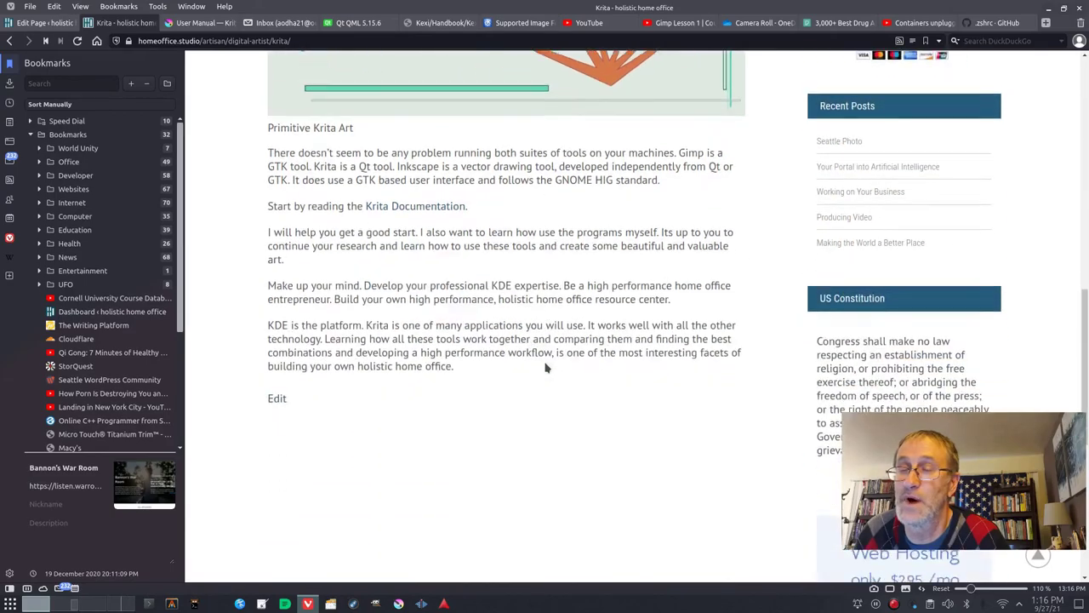
{"action": "scroll", "coordinate": [547, 368], "scroll_direction": "up", "scroll_amount": 10}
{"action": "scroll", "coordinate": [547, 368], "scroll_direction": "down", "scroll_amount": 6}
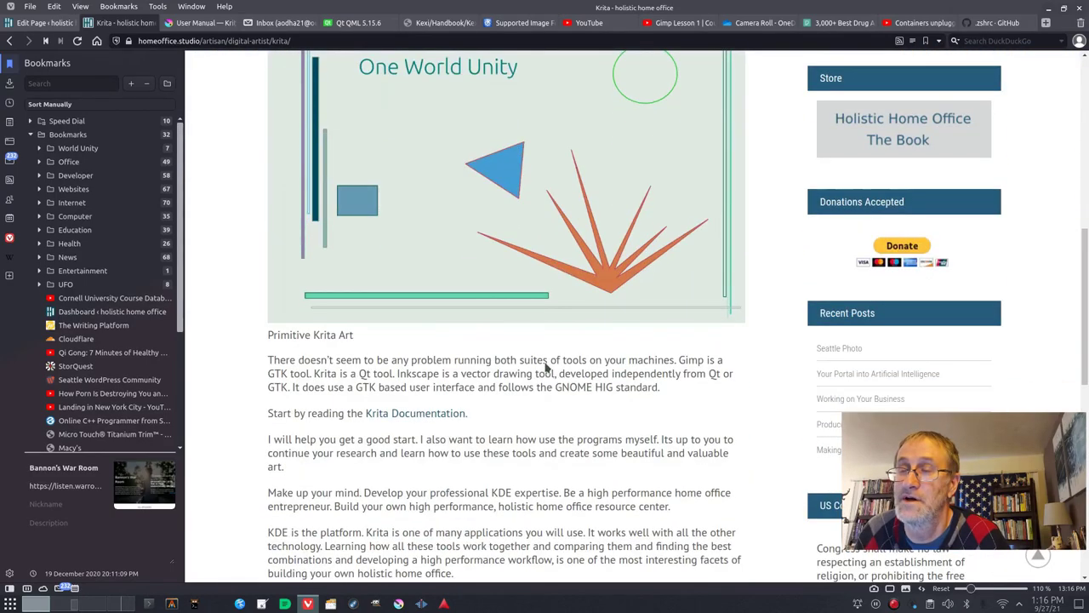
{"action": "scroll", "coordinate": [547, 364], "scroll_direction": "up", "scroll_amount": 5}
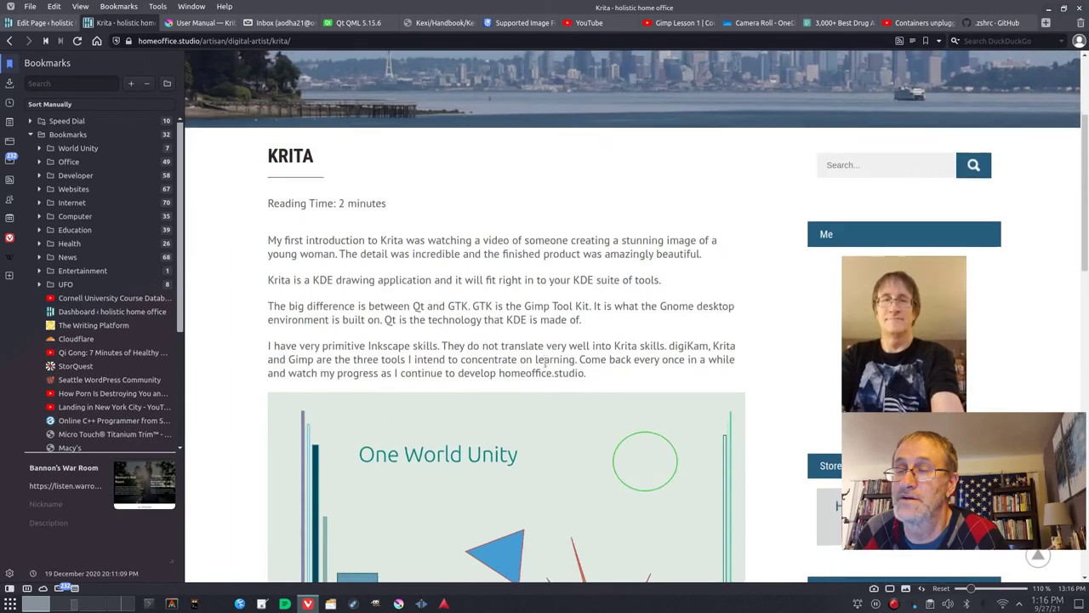
{"action": "scroll", "coordinate": [540, 361], "scroll_direction": "down", "scroll_amount": 2}
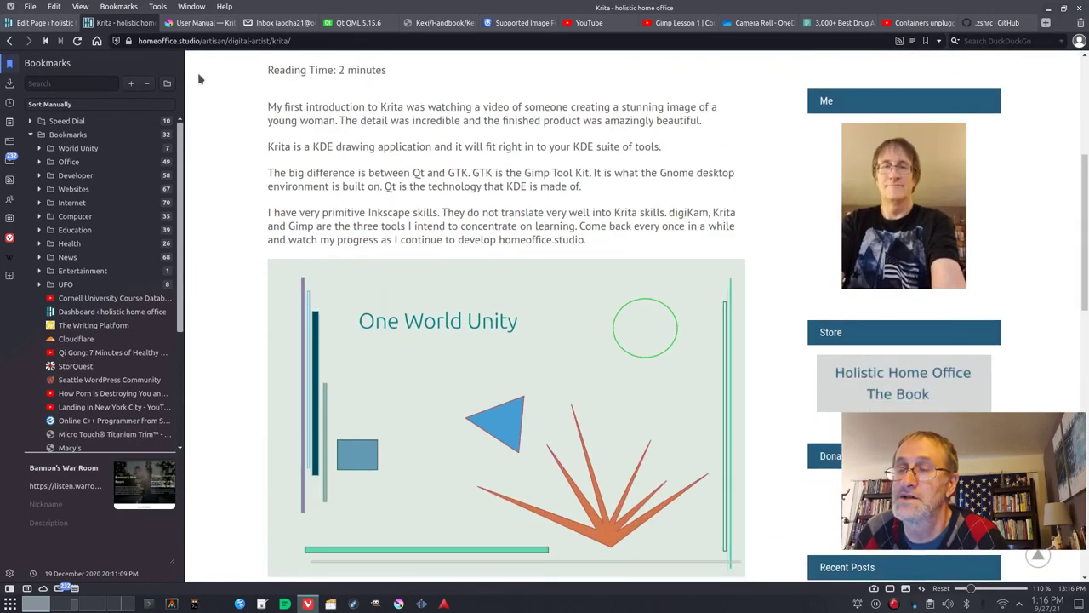
Step: In WordPress Pages, go to the first page and open Krita for editing
{"action": "left_click", "coordinate": [43, 23]}
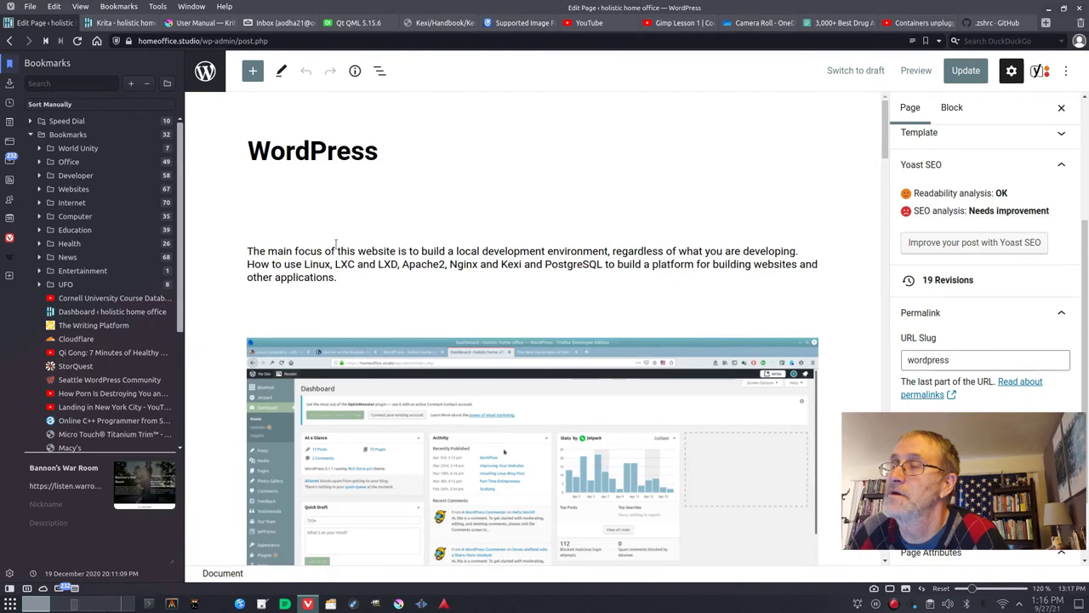
{"action": "left_click", "coordinate": [9, 41]}
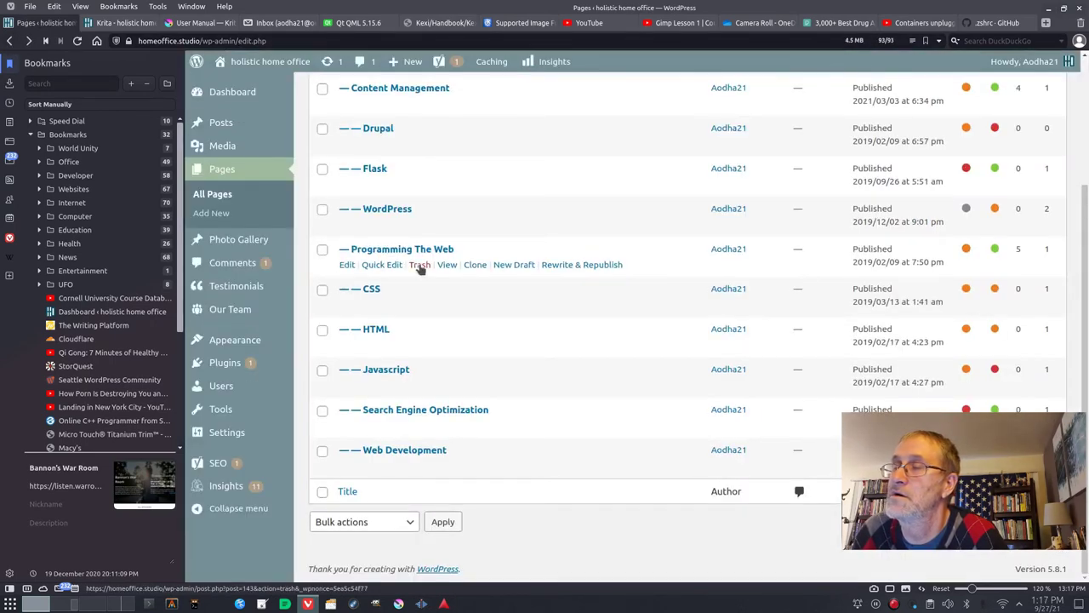
{"action": "scroll", "coordinate": [509, 340], "scroll_direction": "up", "scroll_amount": 2}
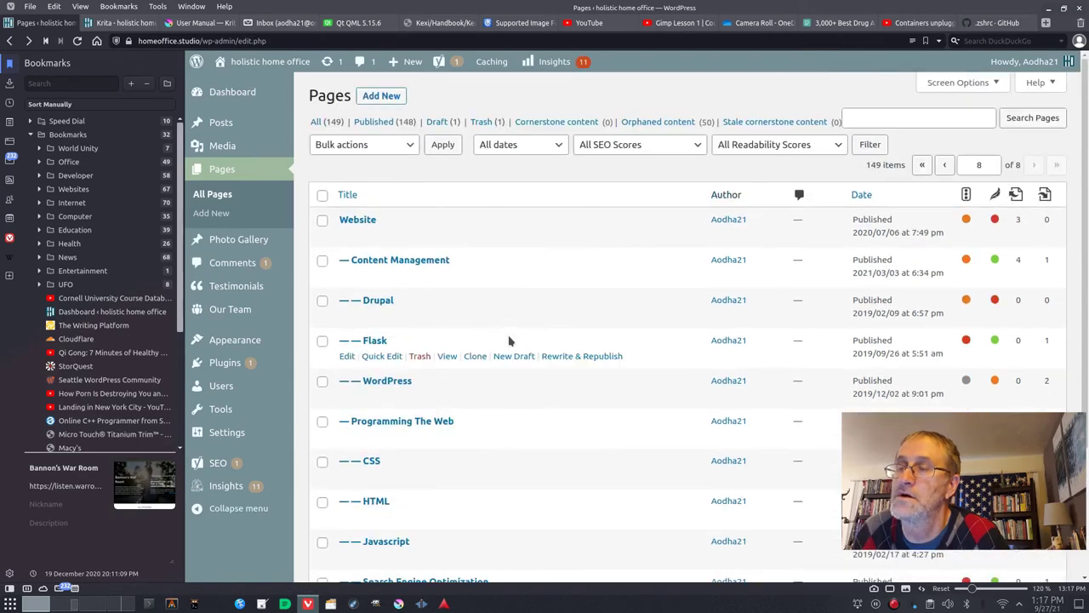
{"action": "left_click", "coordinate": [924, 165]}
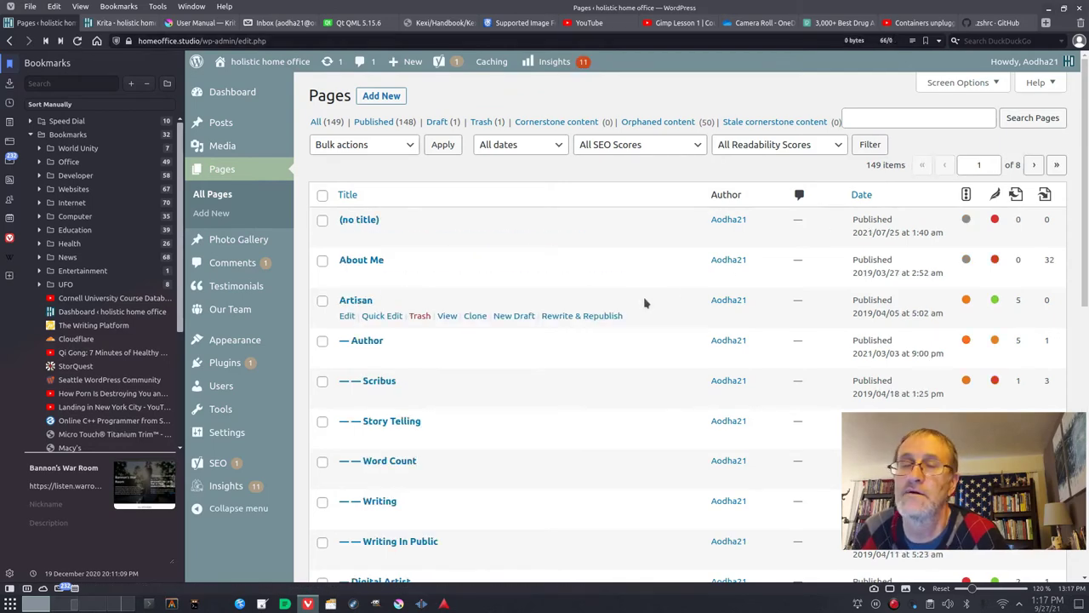
{"action": "scroll", "coordinate": [644, 303], "scroll_direction": "down", "scroll_amount": 5}
{"action": "scroll", "coordinate": [644, 303], "scroll_direction": "down", "scroll_amount": 1}
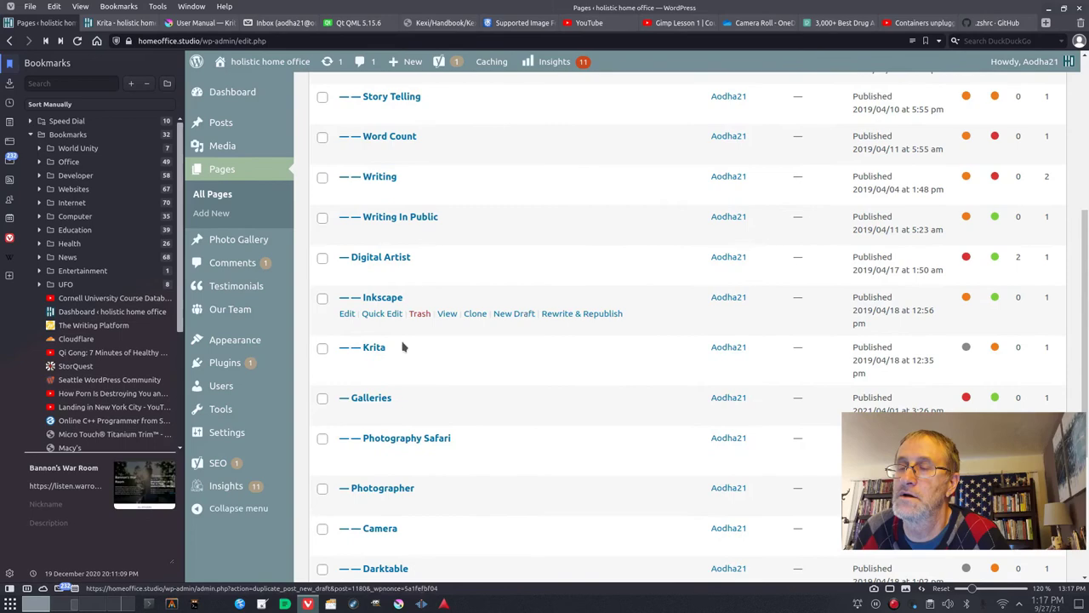
{"action": "left_click", "coordinate": [346, 363]}
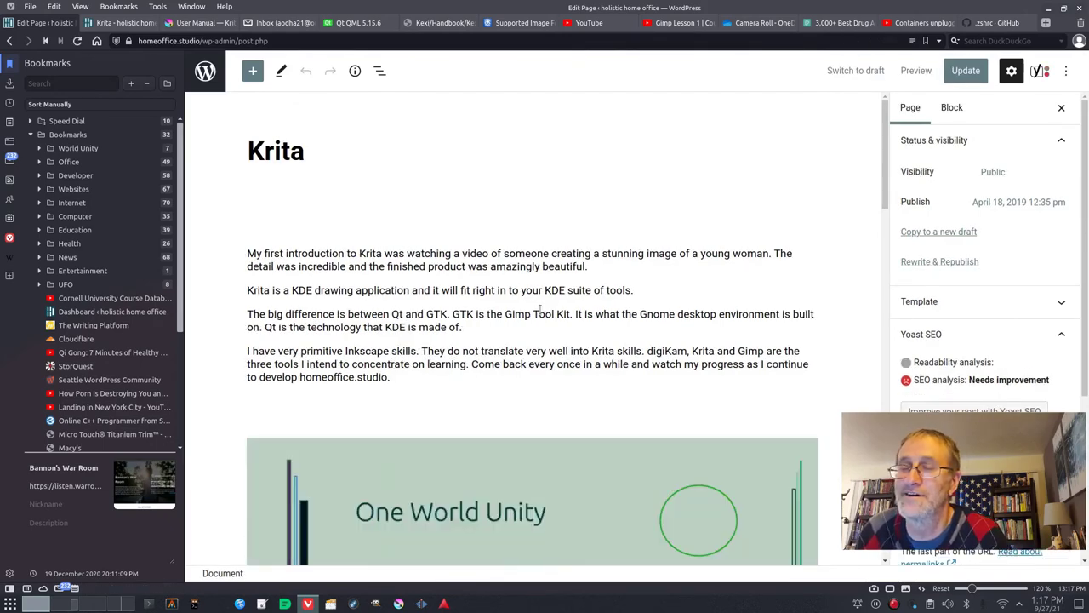
Step: Update the Krita page, then return to the live Krita article tab
{"action": "scroll", "coordinate": [539, 308], "scroll_direction": "down", "scroll_amount": 3}
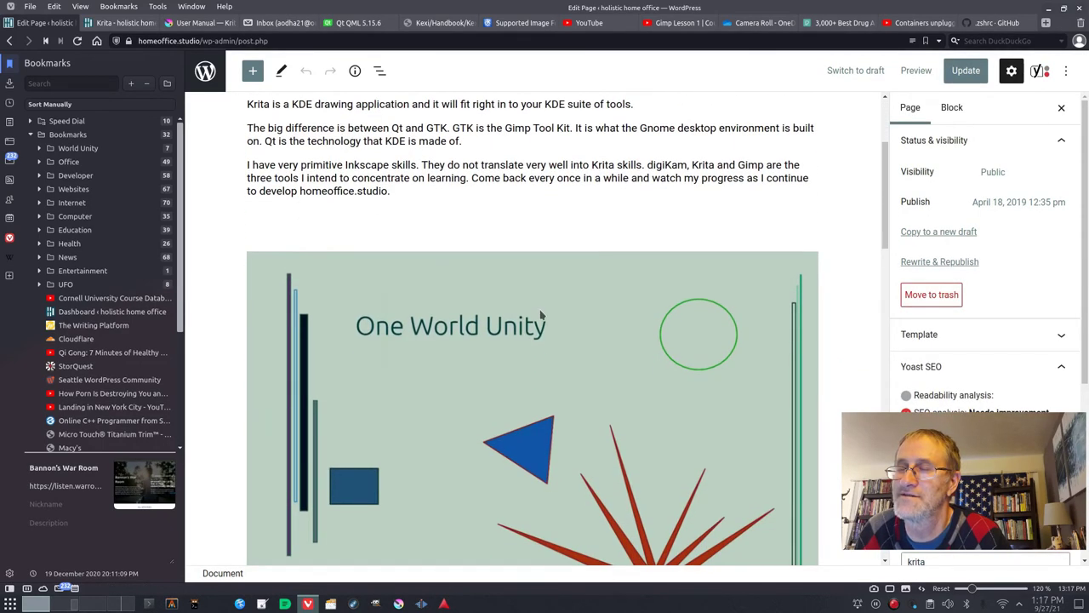
{"action": "scroll", "coordinate": [540, 315], "scroll_direction": "down", "scroll_amount": 5}
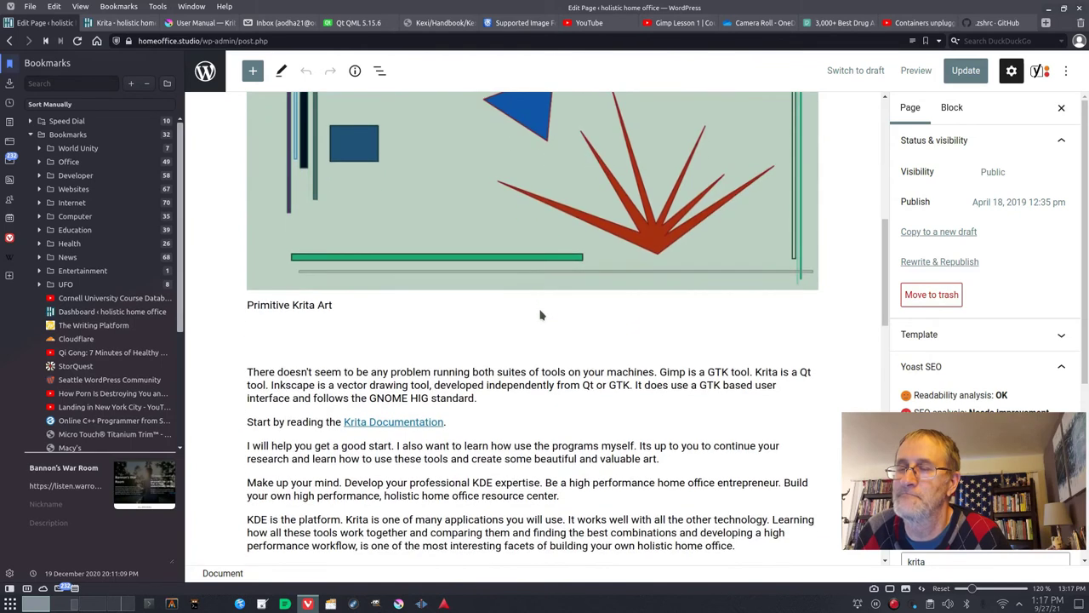
{"action": "mouse_move", "coordinate": [533, 414]}
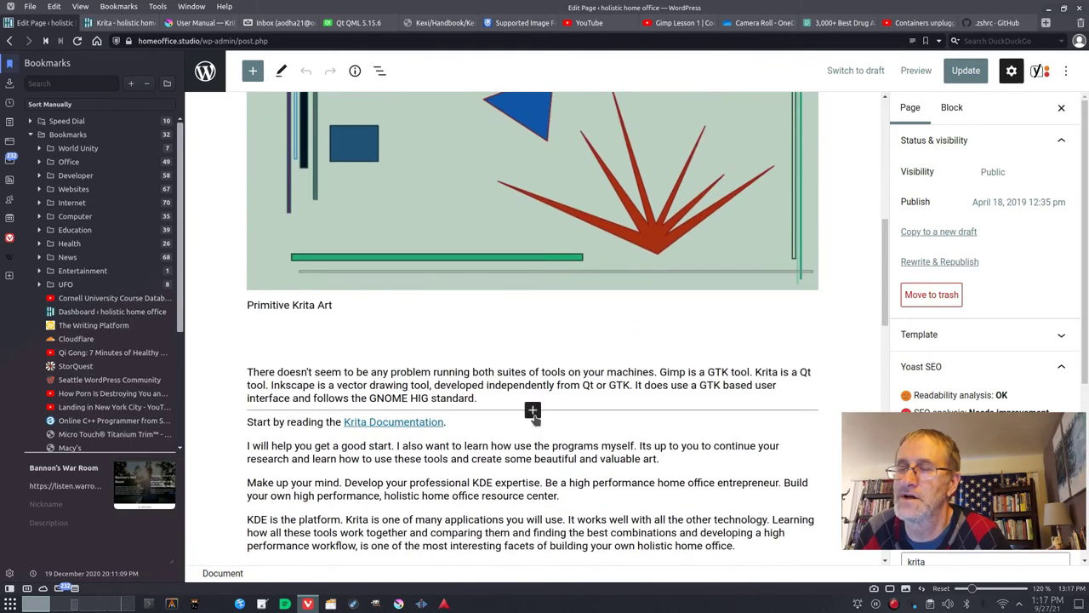
{"action": "left_click", "coordinate": [965, 71]}
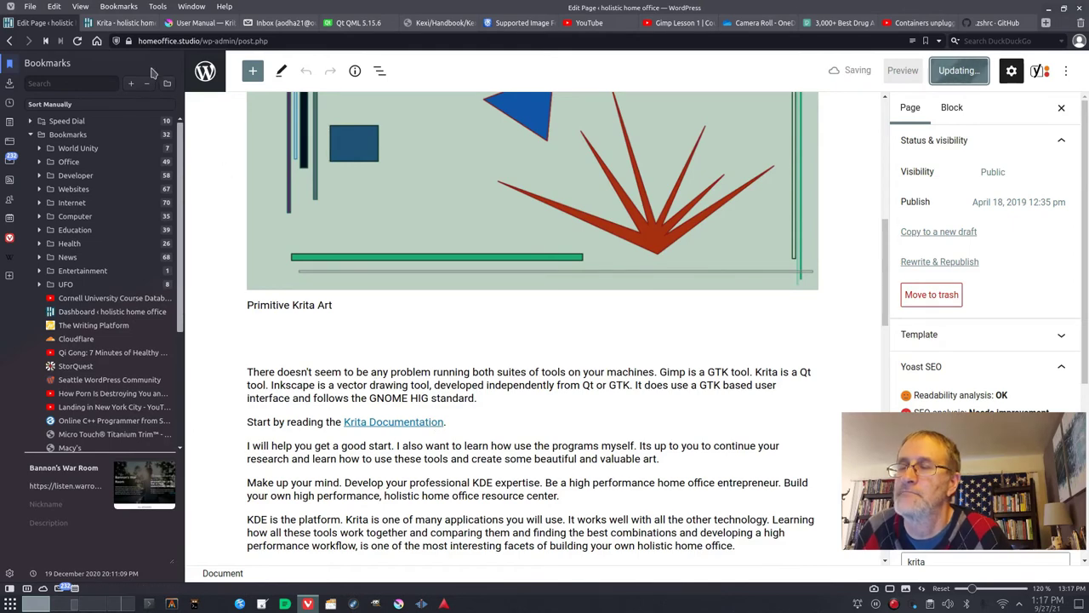
{"action": "left_click", "coordinate": [121, 23]}
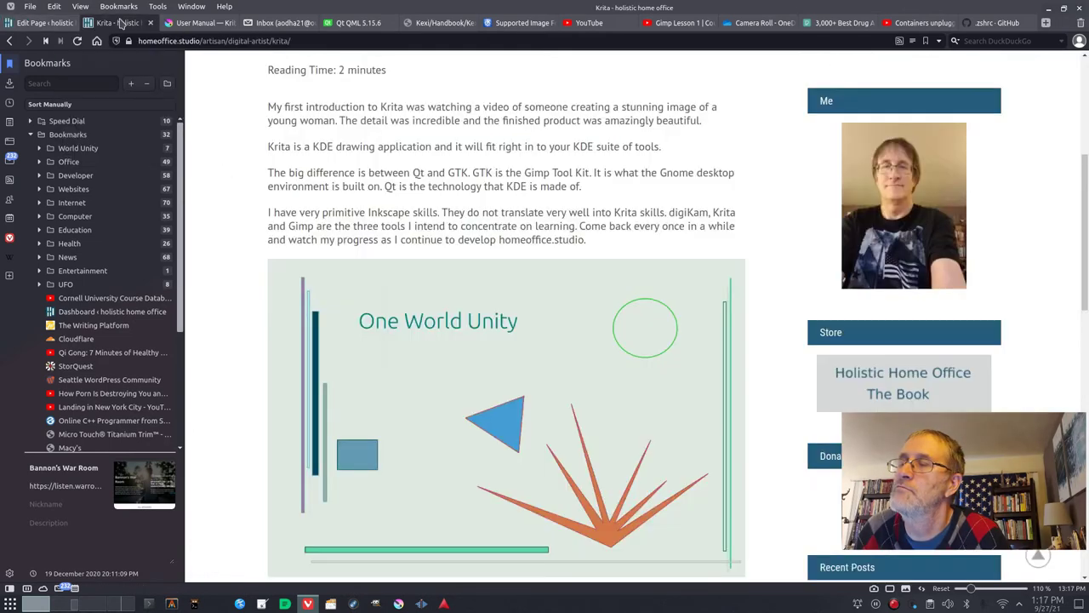
{"action": "left_click", "coordinate": [76, 41]}
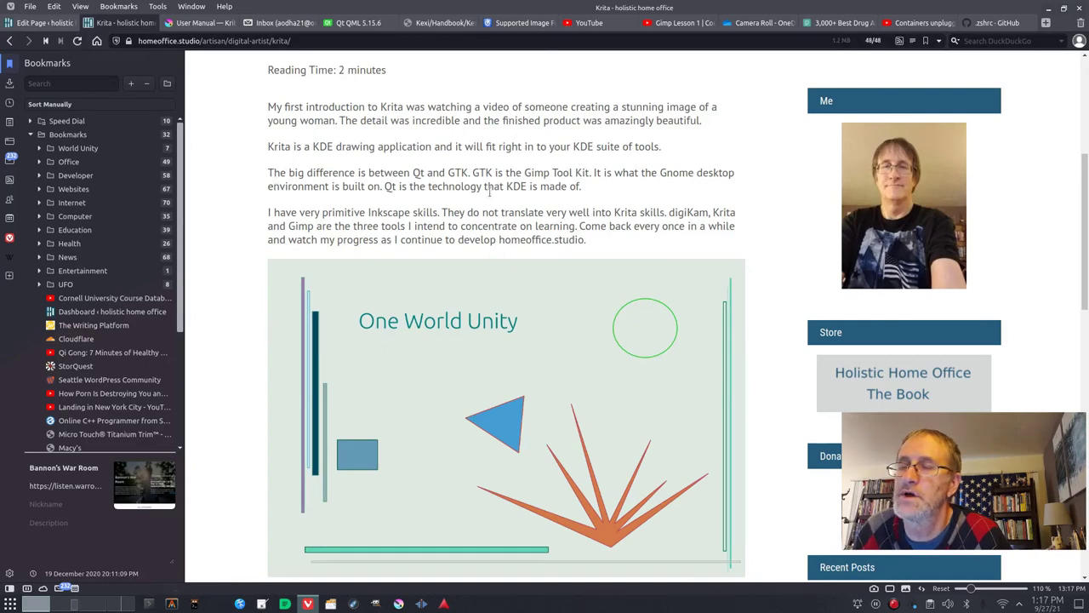
{"action": "scroll", "coordinate": [492, 196], "scroll_direction": "down", "scroll_amount": 1}
{"action": "scroll", "coordinate": [490, 193], "scroll_direction": "up", "scroll_amount": 2}
{"action": "scroll", "coordinate": [490, 192], "scroll_direction": "down", "scroll_amount": 5}
{"action": "scroll", "coordinate": [489, 192], "scroll_direction": "up", "scroll_amount": 4}
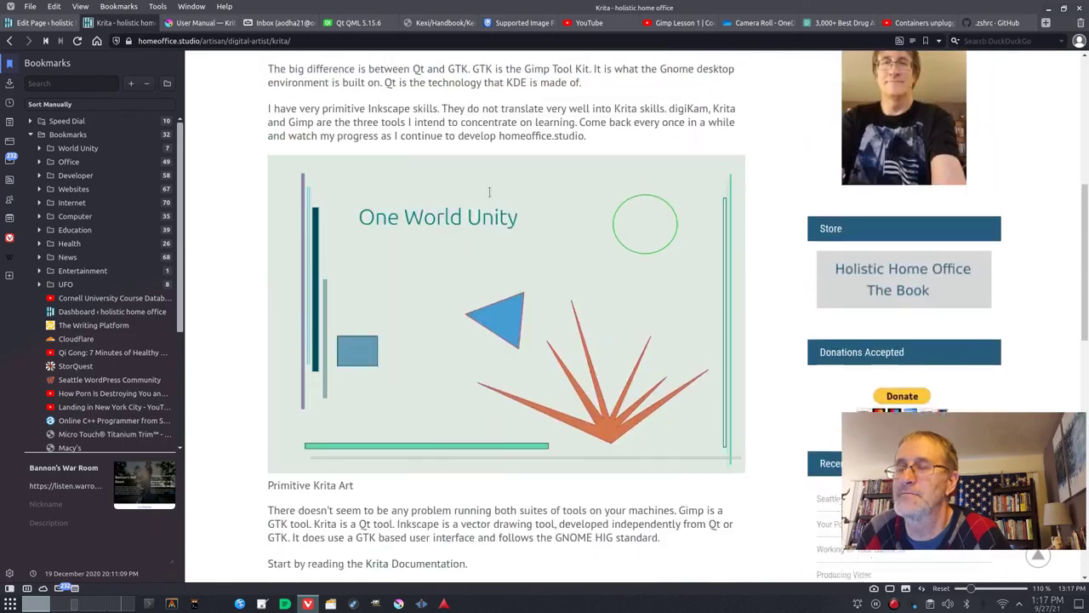
{"action": "scroll", "coordinate": [489, 192], "scroll_direction": "down", "scroll_amount": 5}
{"action": "scroll", "coordinate": [489, 192], "scroll_direction": "up", "scroll_amount": 4}
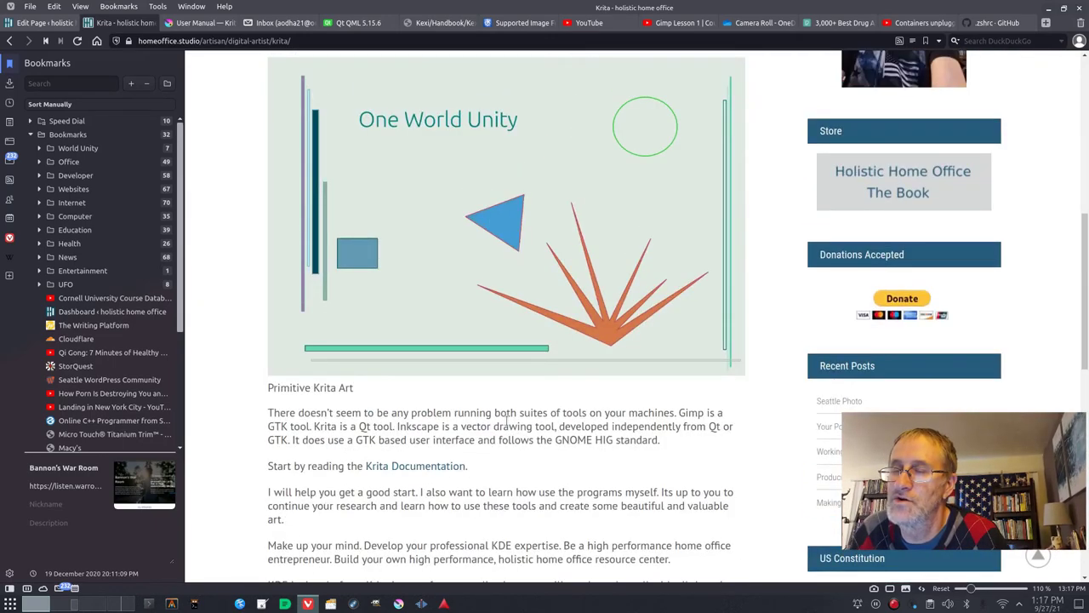
{"action": "scroll", "coordinate": [507, 421], "scroll_direction": "up", "scroll_amount": 1}
{"action": "scroll", "coordinate": [509, 438], "scroll_direction": "up", "scroll_amount": 2}
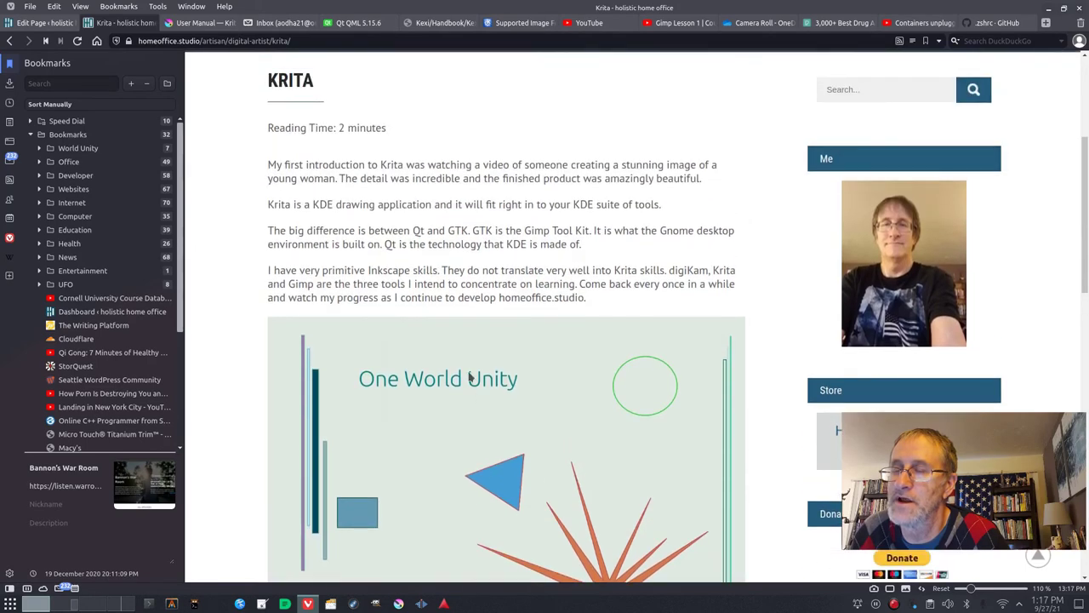
{"action": "scroll", "coordinate": [508, 318], "scroll_direction": "down", "scroll_amount": 4}
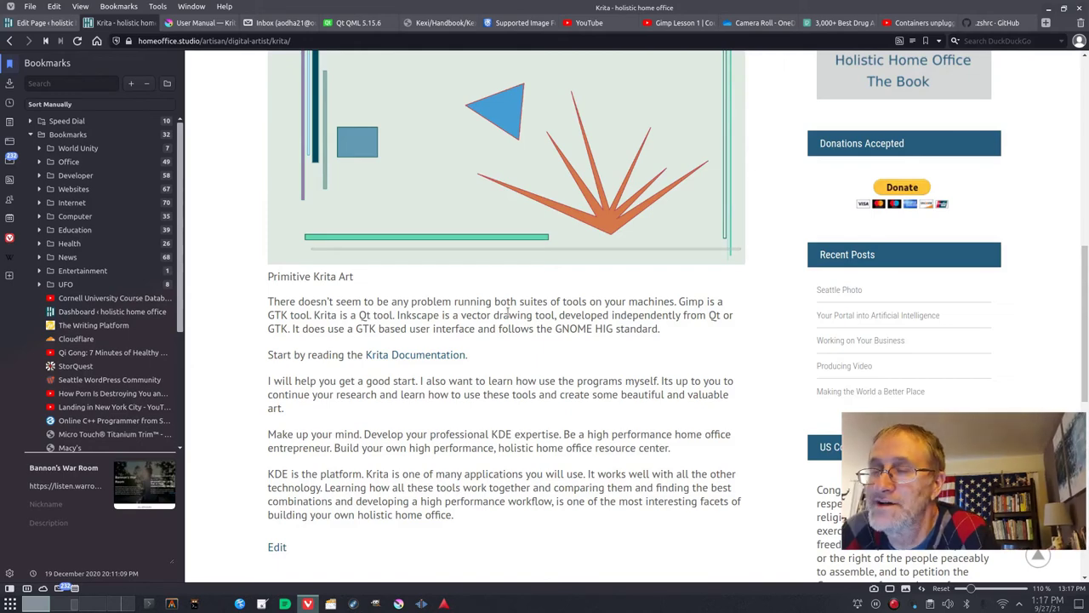
{"action": "scroll", "coordinate": [508, 312], "scroll_direction": "up", "scroll_amount": 2}
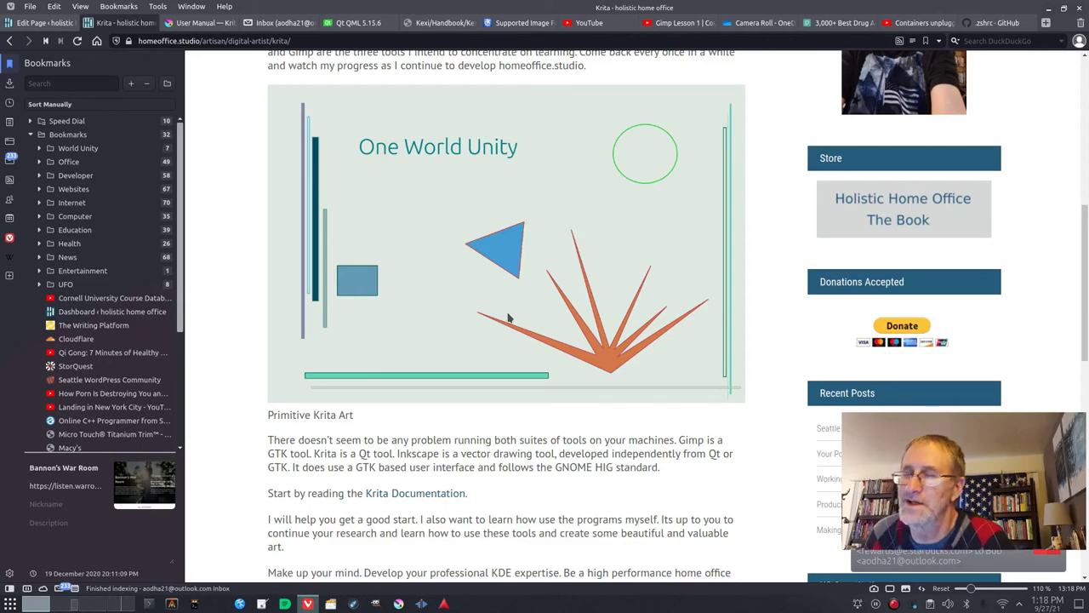
{"action": "scroll", "coordinate": [508, 318], "scroll_direction": "down", "scroll_amount": 1}
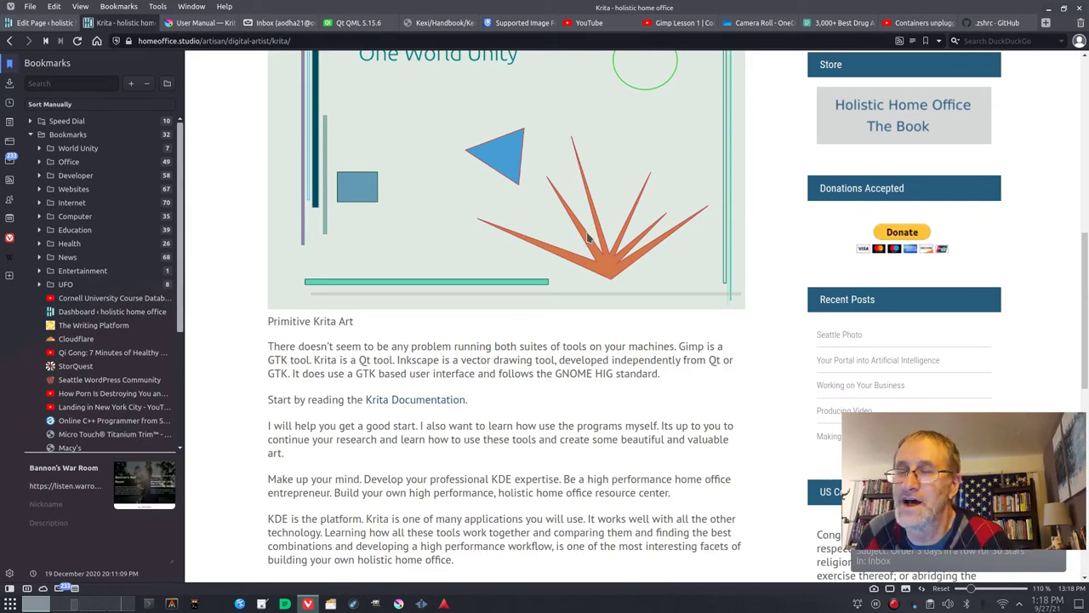
{"action": "scroll", "coordinate": [592, 241], "scroll_direction": "up", "scroll_amount": 2}
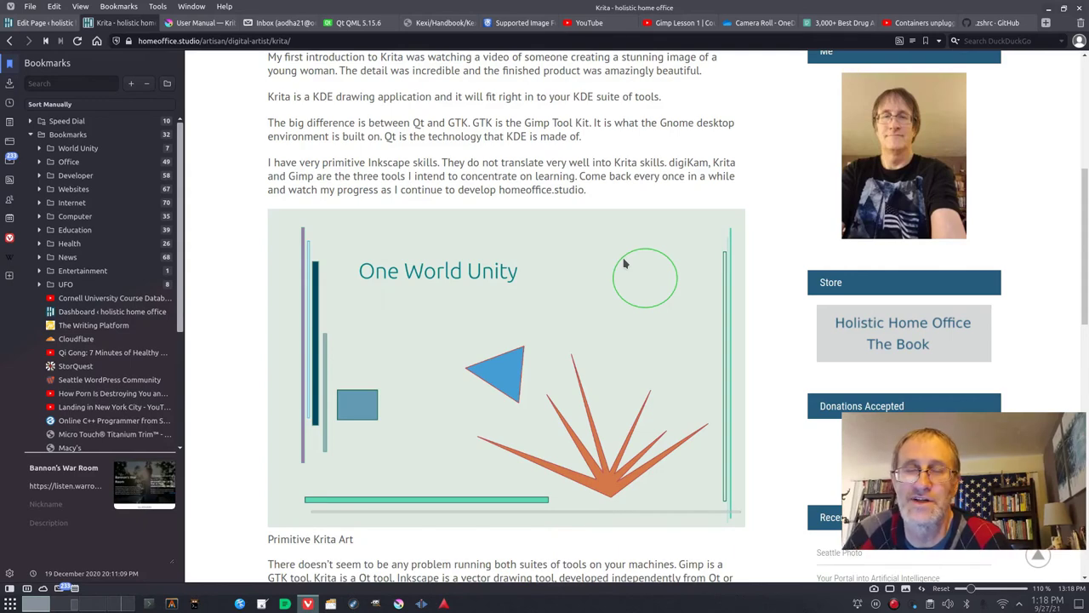
{"action": "scroll", "coordinate": [623, 264], "scroll_direction": "down", "scroll_amount": 3}
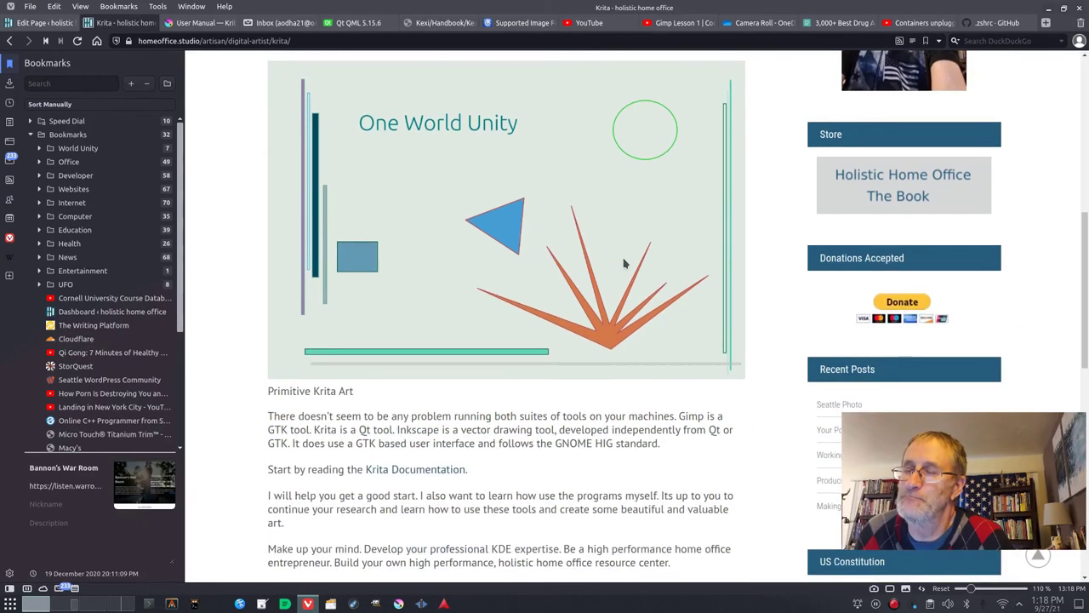
{"action": "scroll", "coordinate": [634, 387], "scroll_direction": "up", "scroll_amount": 1}
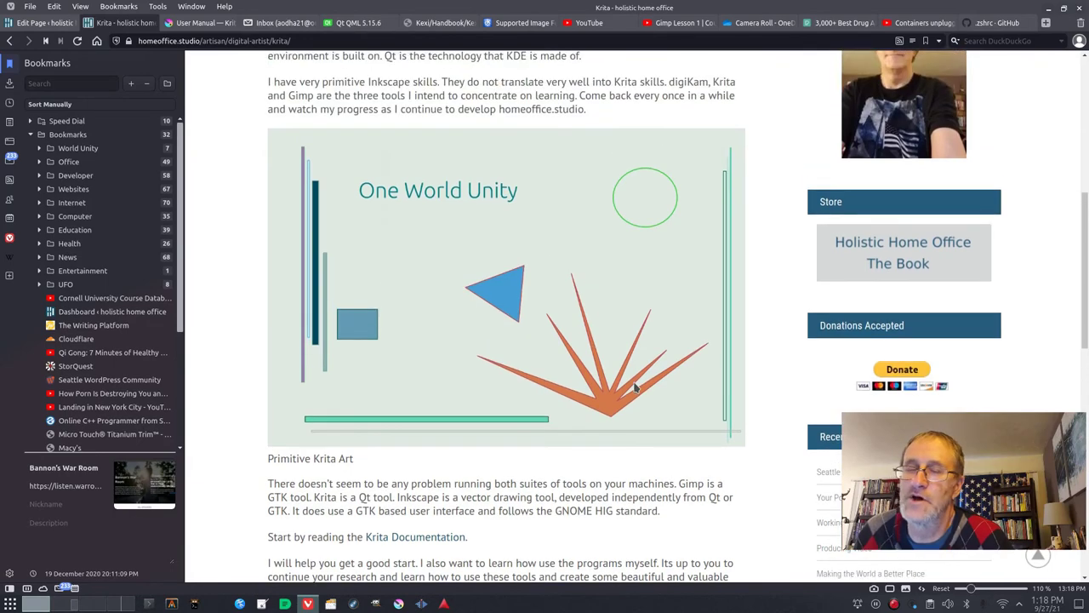
{"action": "scroll", "coordinate": [634, 387], "scroll_direction": "up", "scroll_amount": 4}
{"action": "scroll", "coordinate": [635, 388], "scroll_direction": "up", "scroll_amount": 3}
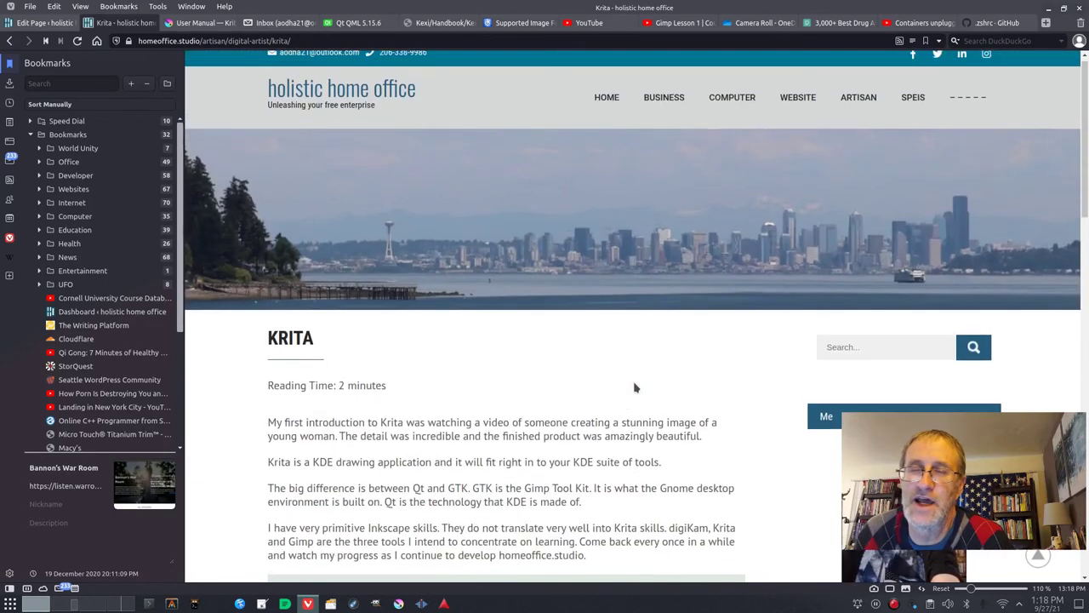
{"action": "scroll", "coordinate": [634, 387], "scroll_direction": "down", "scroll_amount": 6}
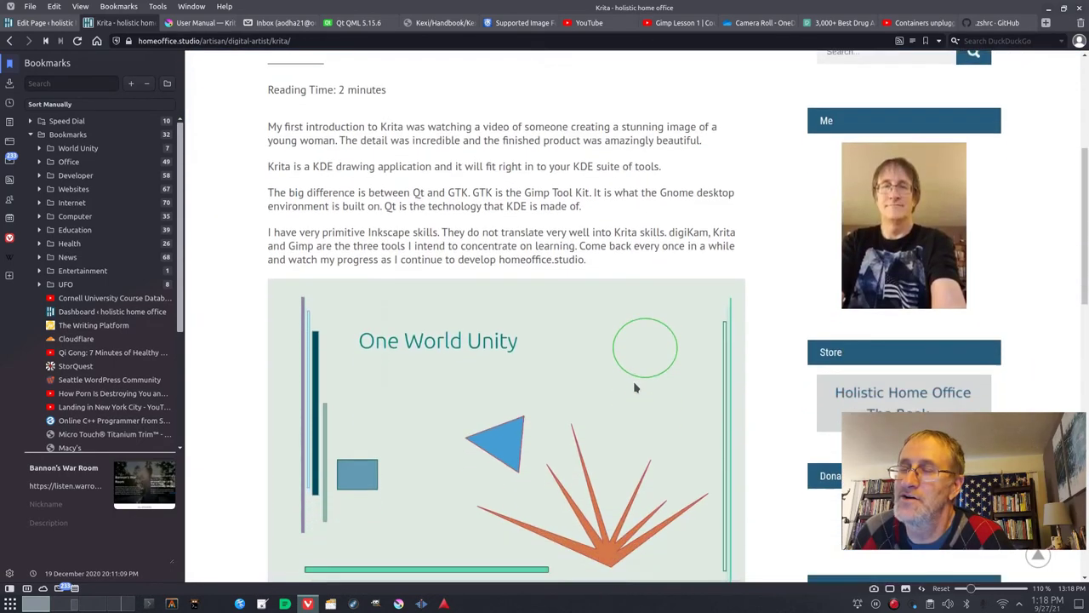
{"action": "scroll", "coordinate": [634, 387], "scroll_direction": "down", "scroll_amount": 1}
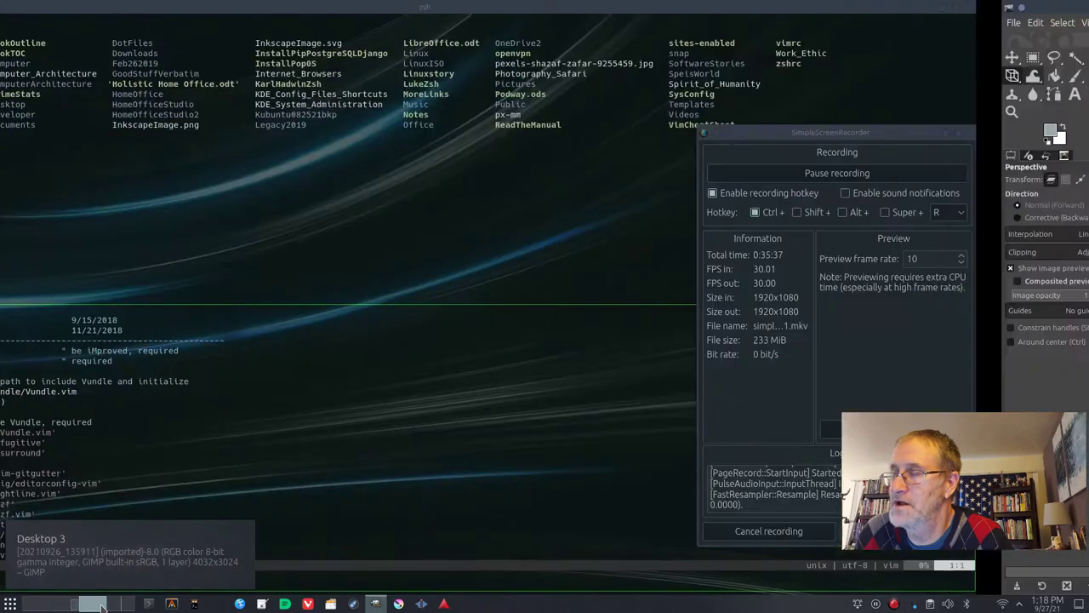
Step: Minimize the GIMP window and launch Krita from the taskbar
{"action": "left_click", "coordinate": [95, 604]}
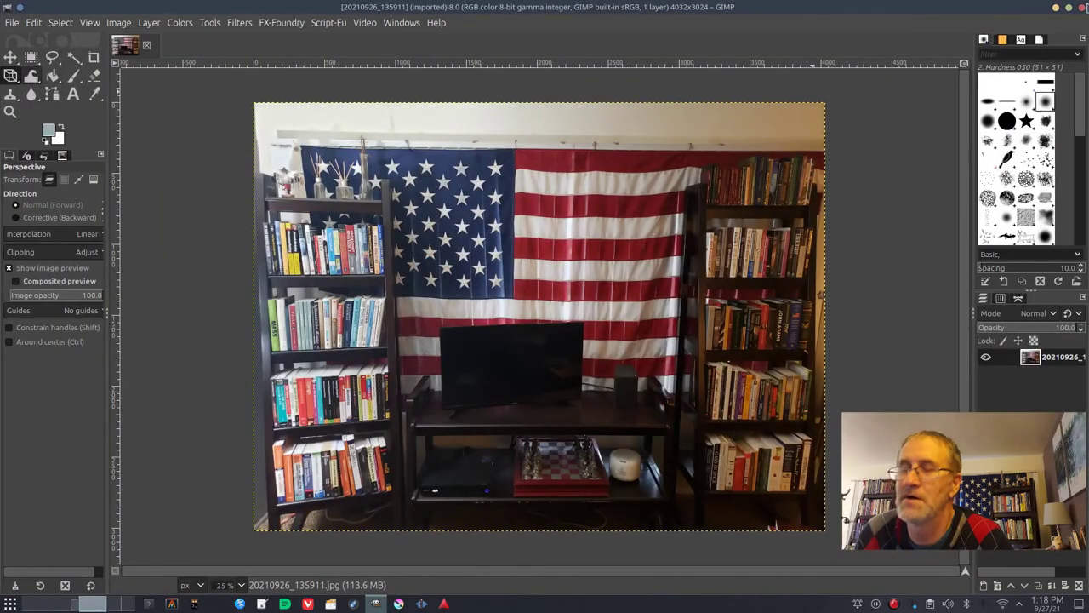
{"action": "left_click", "coordinate": [1082, 7]}
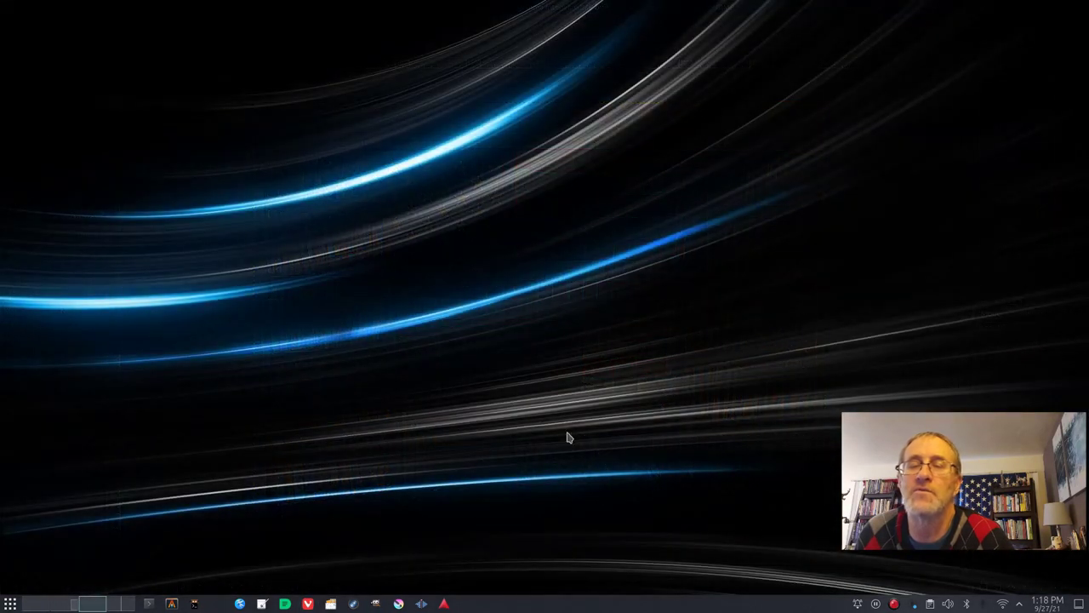
{"action": "left_click", "coordinate": [397, 605]}
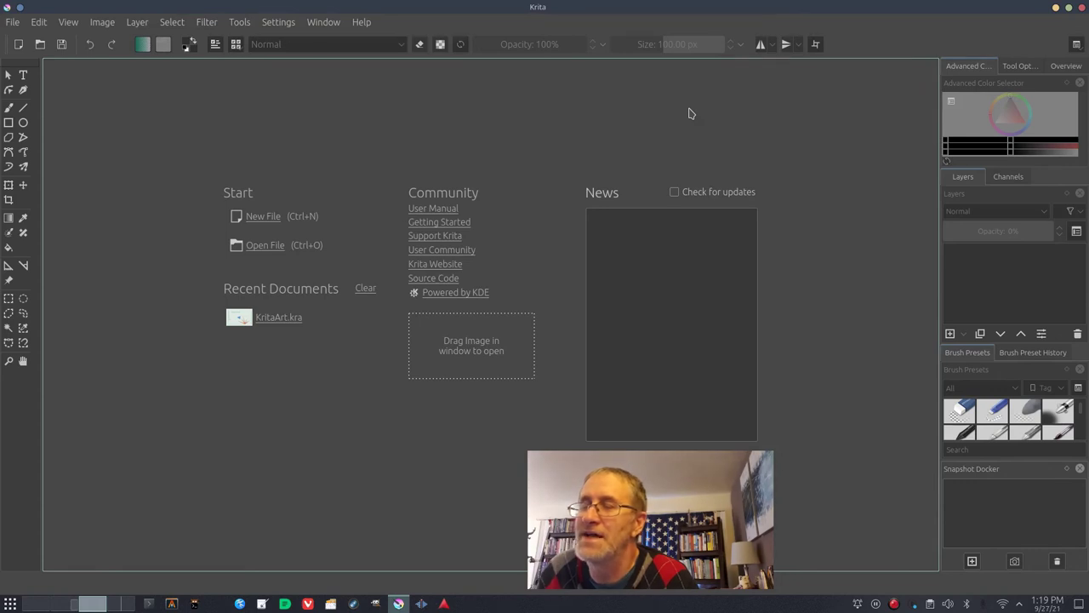
Step: Create a new 1200×800 px document
{"action": "left_click", "coordinate": [259, 217]}
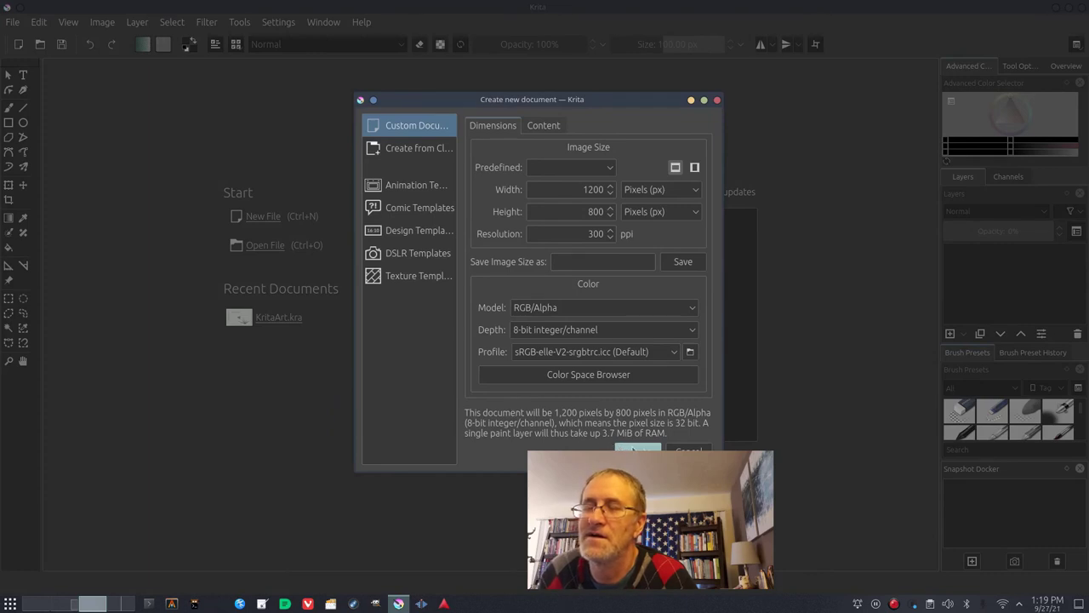
{"action": "left_click", "coordinate": [594, 191]}
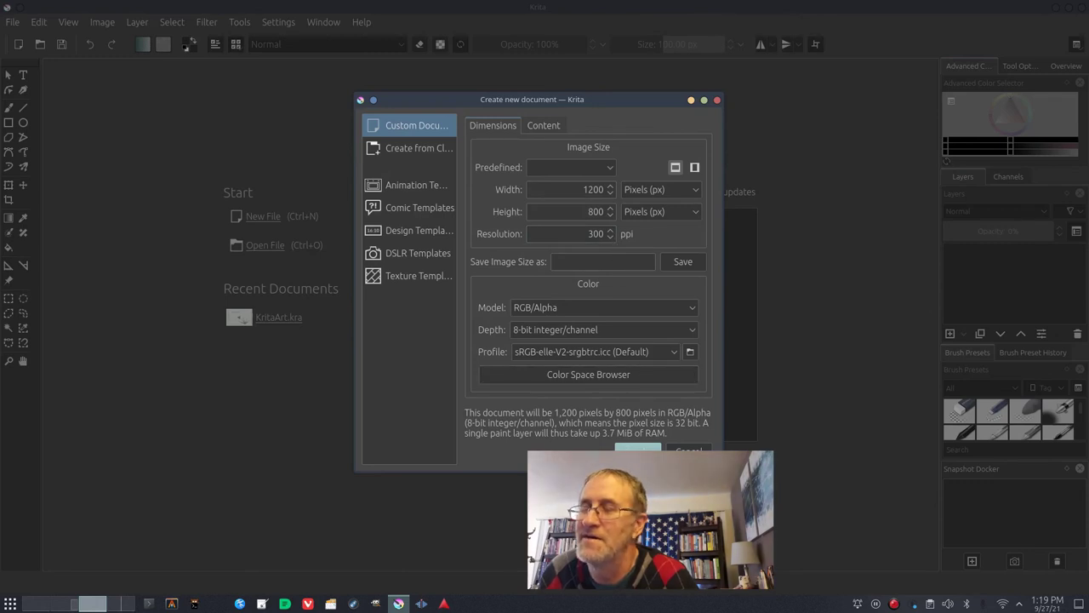
{"action": "key", "text": "Return"}
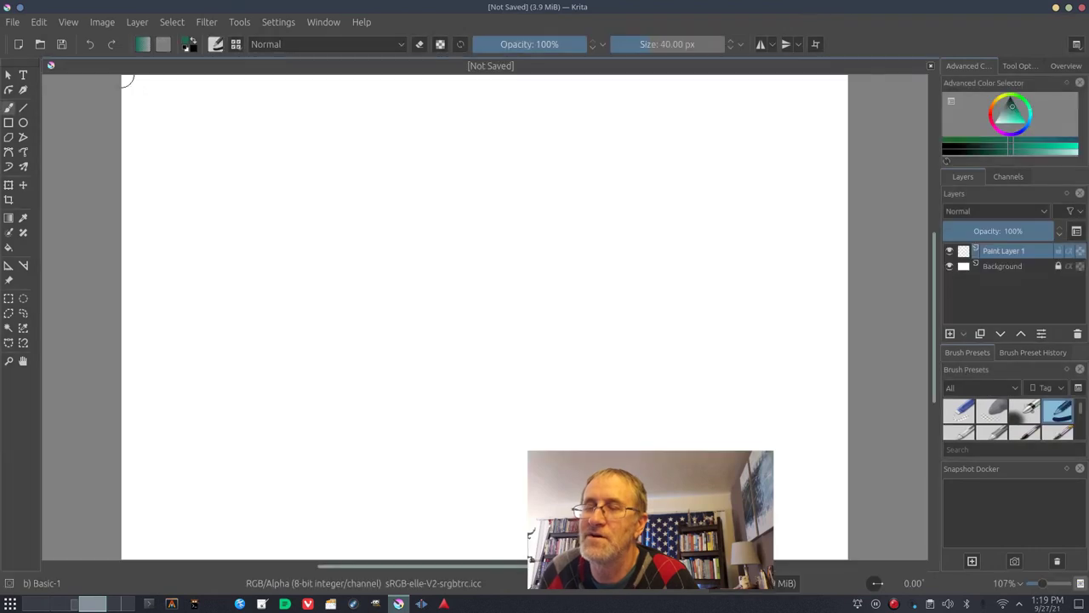
{"action": "scroll", "coordinate": [612, 296], "scroll_direction": "down", "scroll_amount": 4}
{"action": "scroll", "coordinate": [612, 296], "scroll_direction": "up", "scroll_amount": 3}
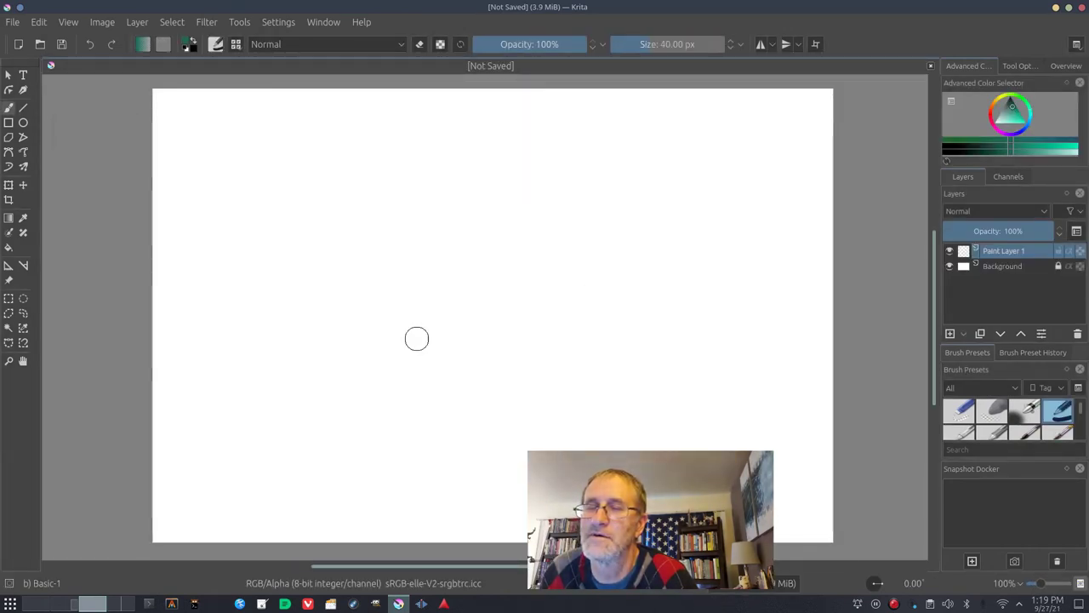
Step: Set the brush size to 173.01 px, briefly checking the opacity and flow settings
{"action": "left_click", "coordinate": [730, 48]}
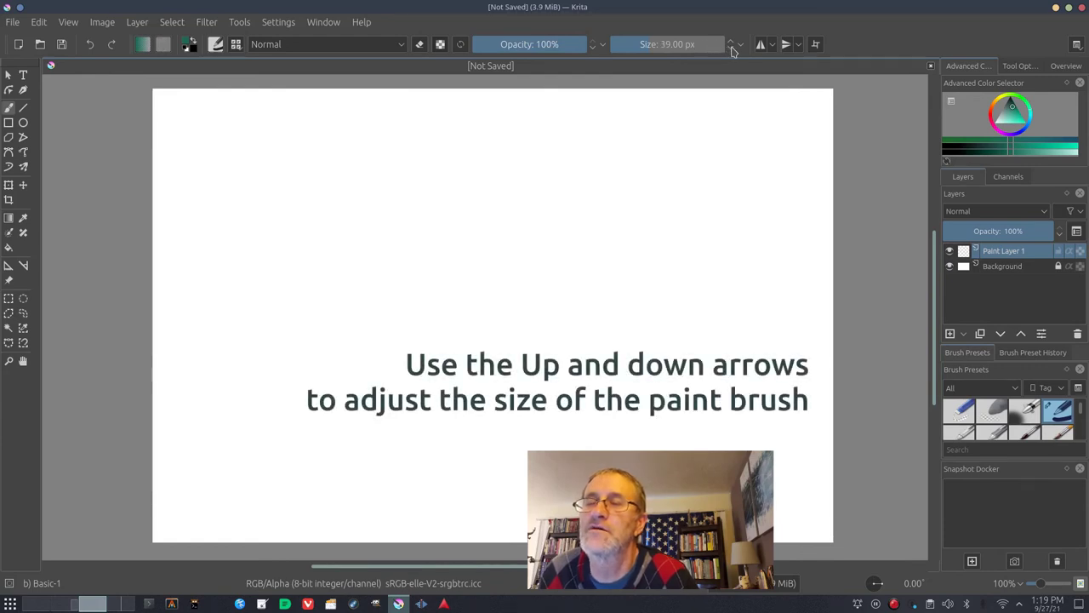
{"action": "left_click", "coordinate": [741, 46]}
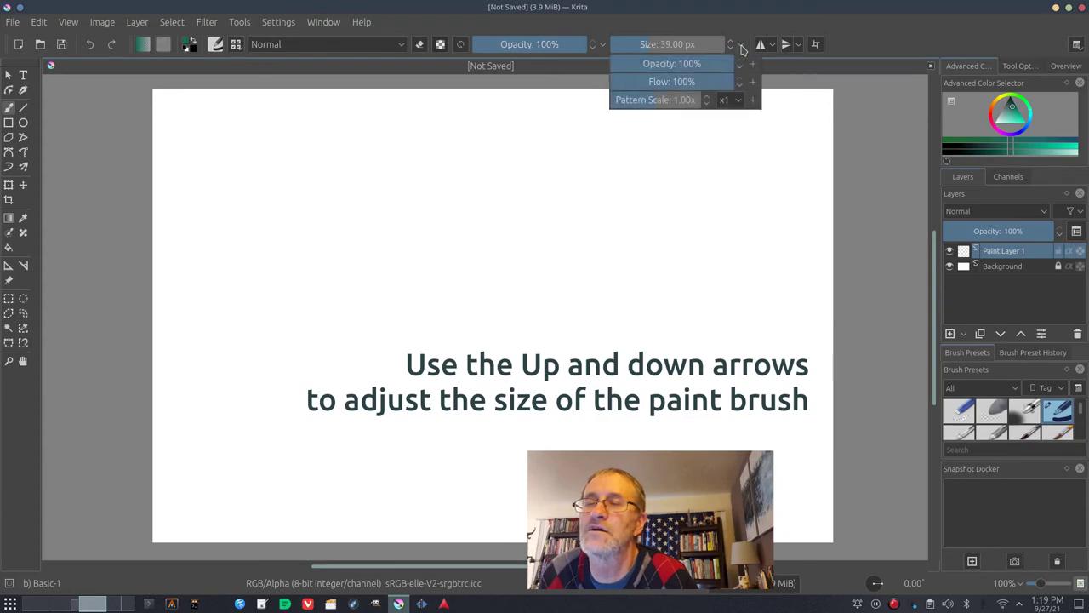
{"action": "left_click", "coordinate": [741, 49]}
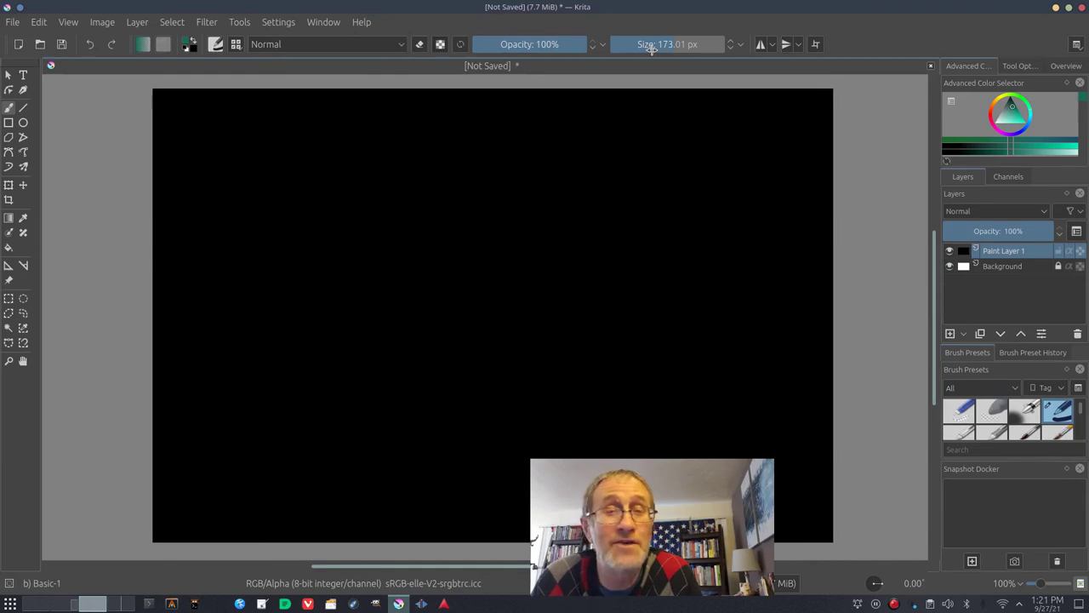
Step: On Desktop 1 in Vivaldi, browse the digiKam Supported Image Formats page and its RAW formats table
{"action": "left_click", "coordinate": [34, 605]}
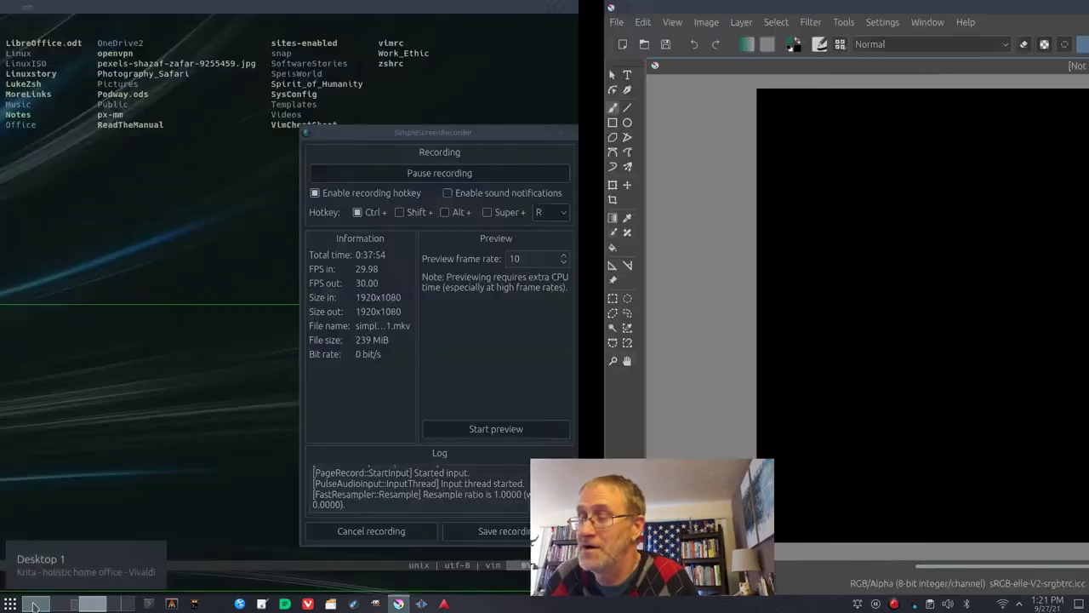
{"action": "left_click", "coordinate": [34, 604]}
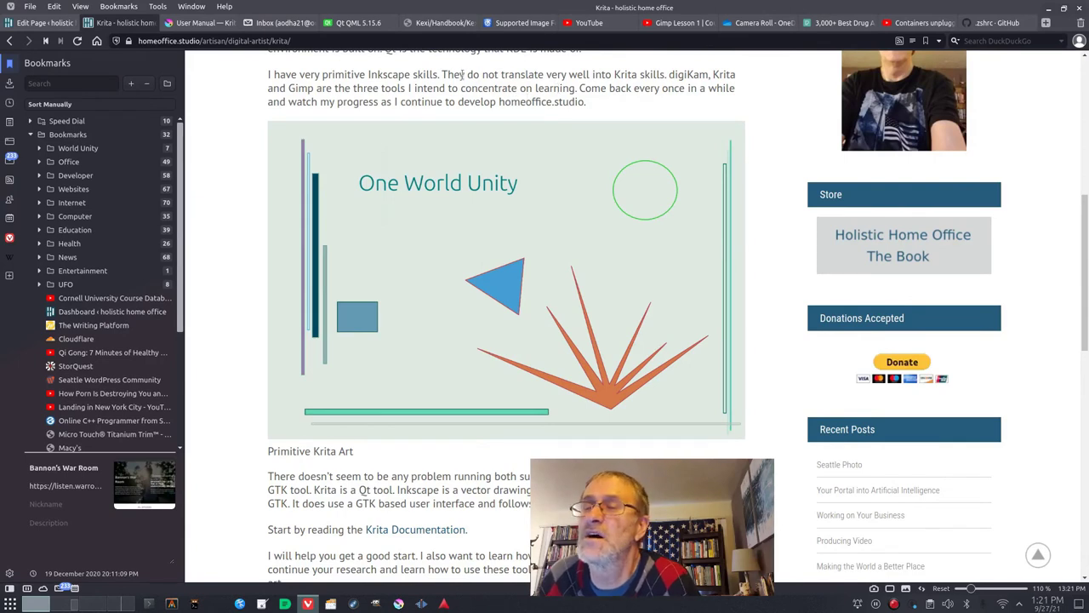
{"action": "left_click", "coordinate": [518, 24]}
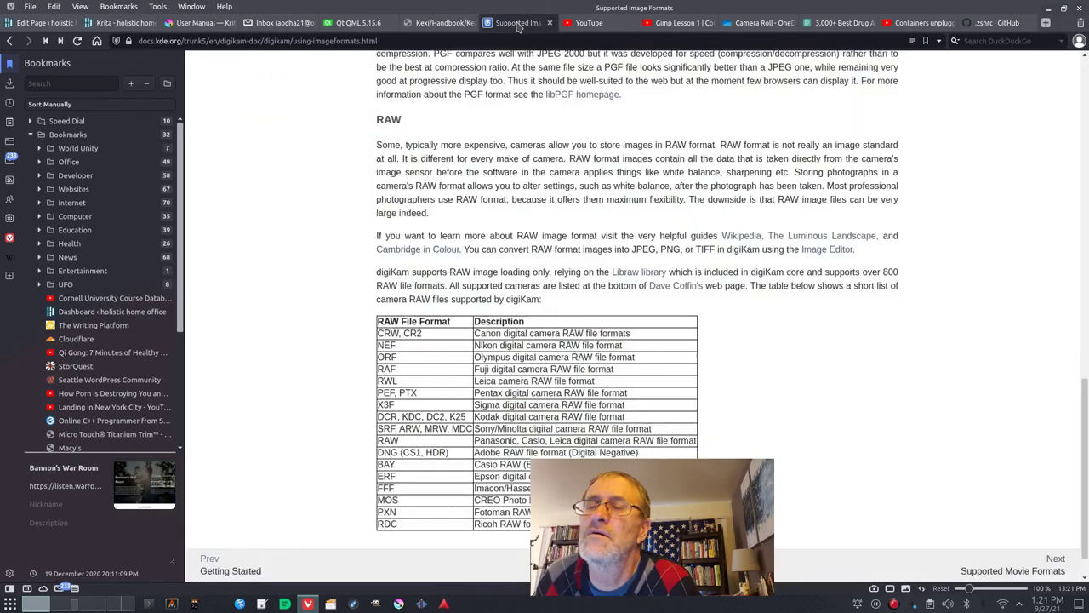
{"action": "scroll", "coordinate": [515, 158], "scroll_direction": "up", "scroll_amount": 15}
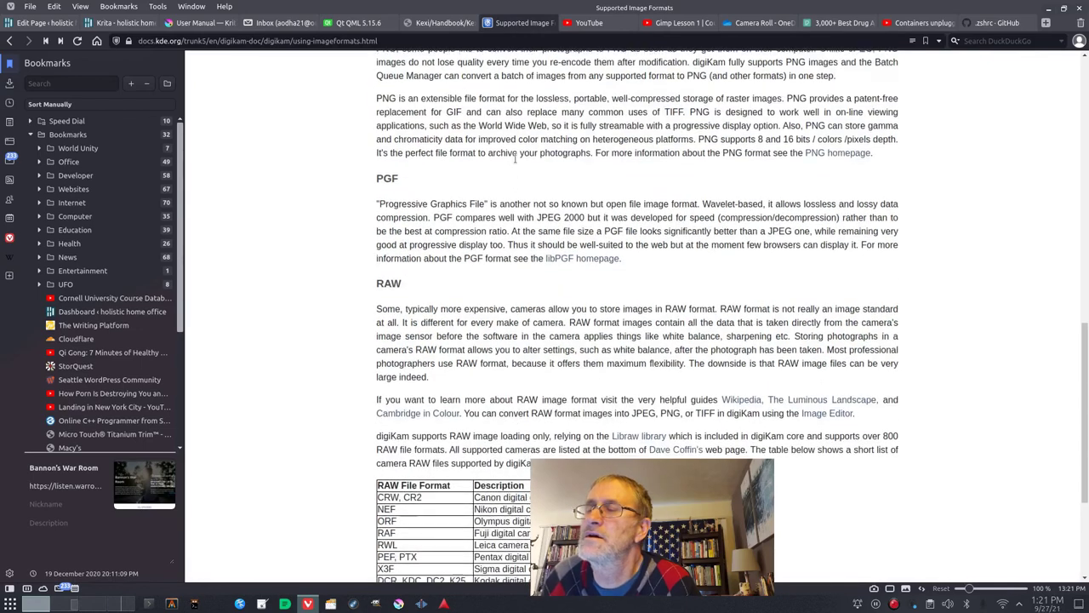
{"action": "scroll", "coordinate": [528, 158], "scroll_direction": "up", "scroll_amount": 3}
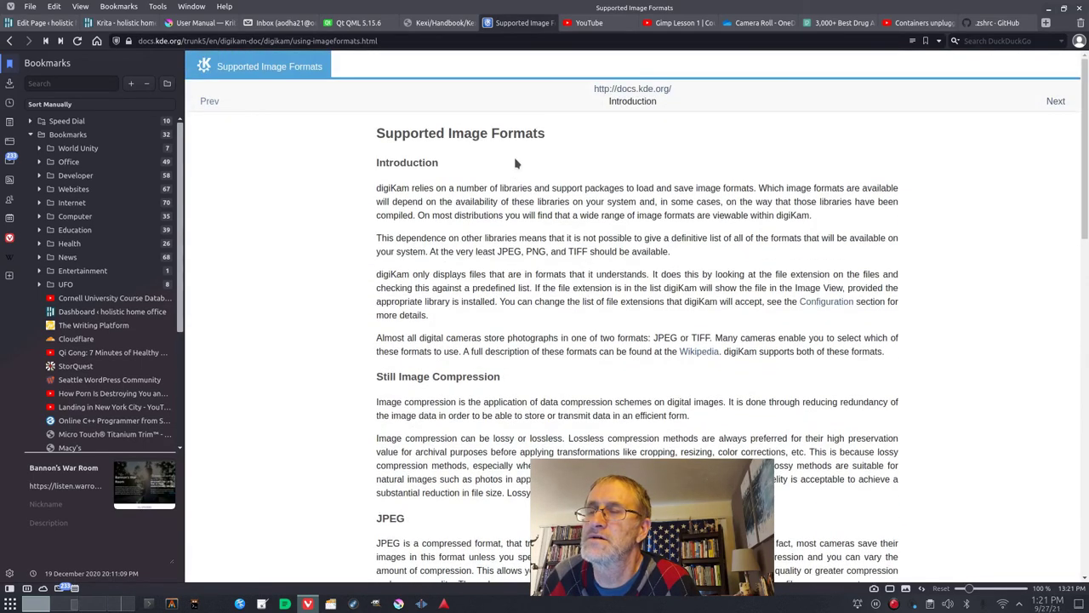
{"action": "scroll", "coordinate": [514, 162], "scroll_direction": "down", "scroll_amount": 18}
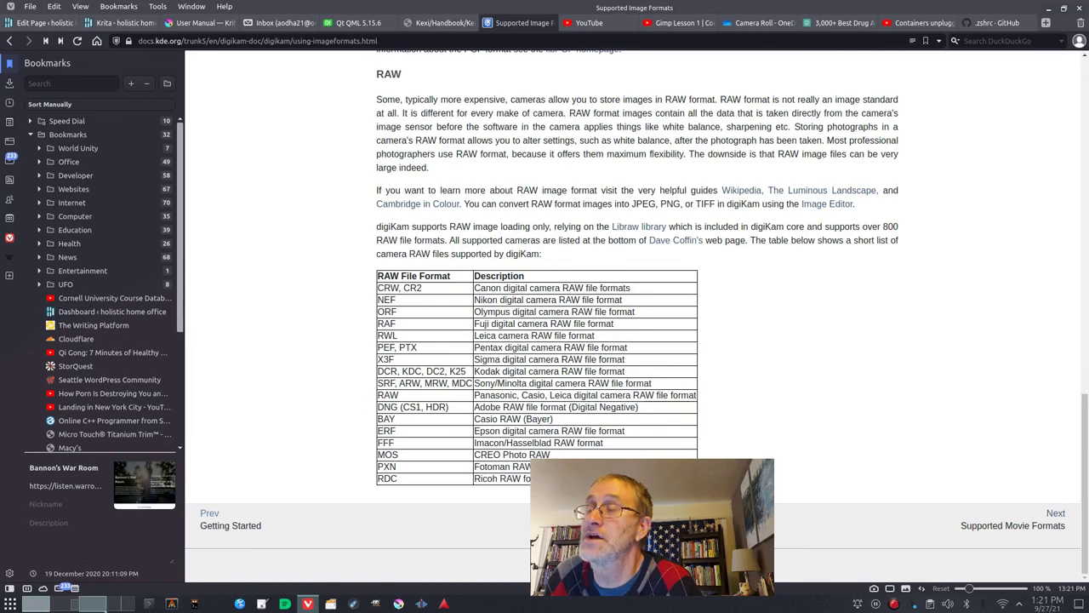
Step: Back in Krita, launch the Krita Handbook from the Help menu, leaving the black canvas untouched
{"action": "left_click", "coordinate": [92, 603]}
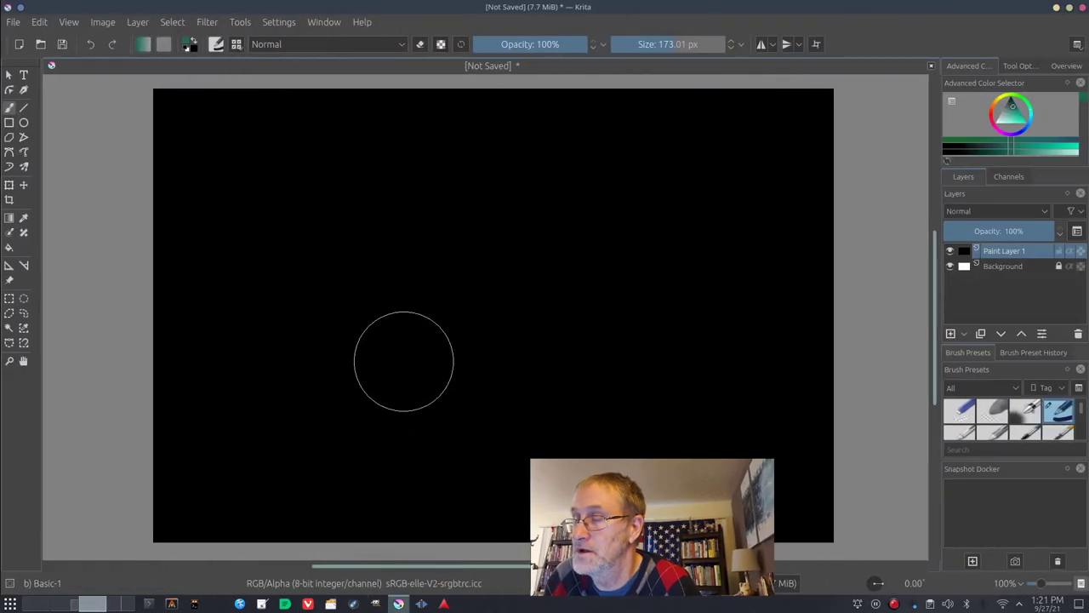
{"action": "left_click", "coordinate": [362, 23]}
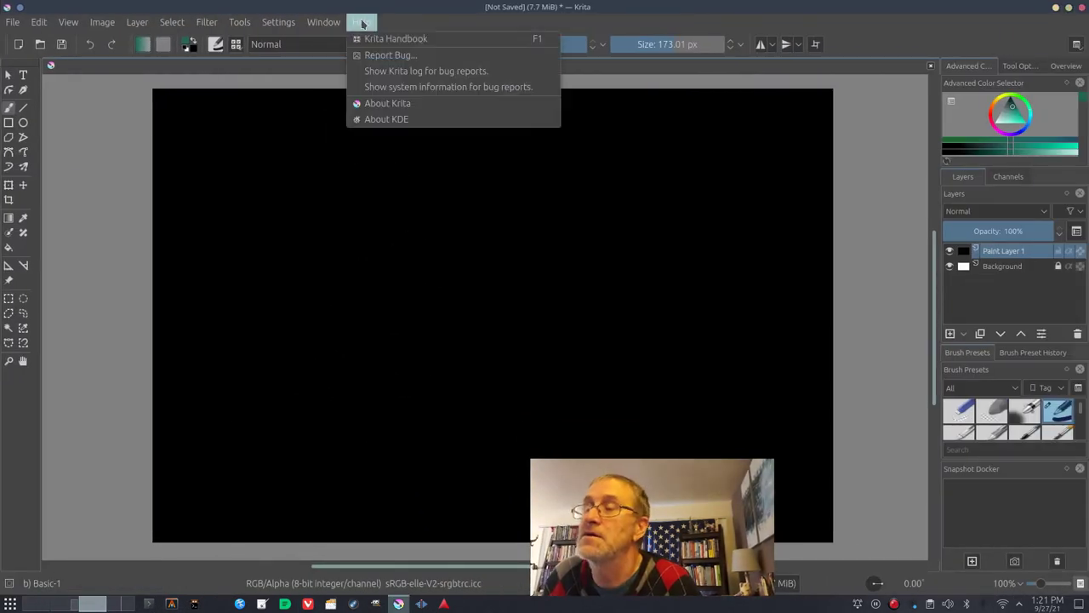
{"action": "left_click", "coordinate": [387, 41]}
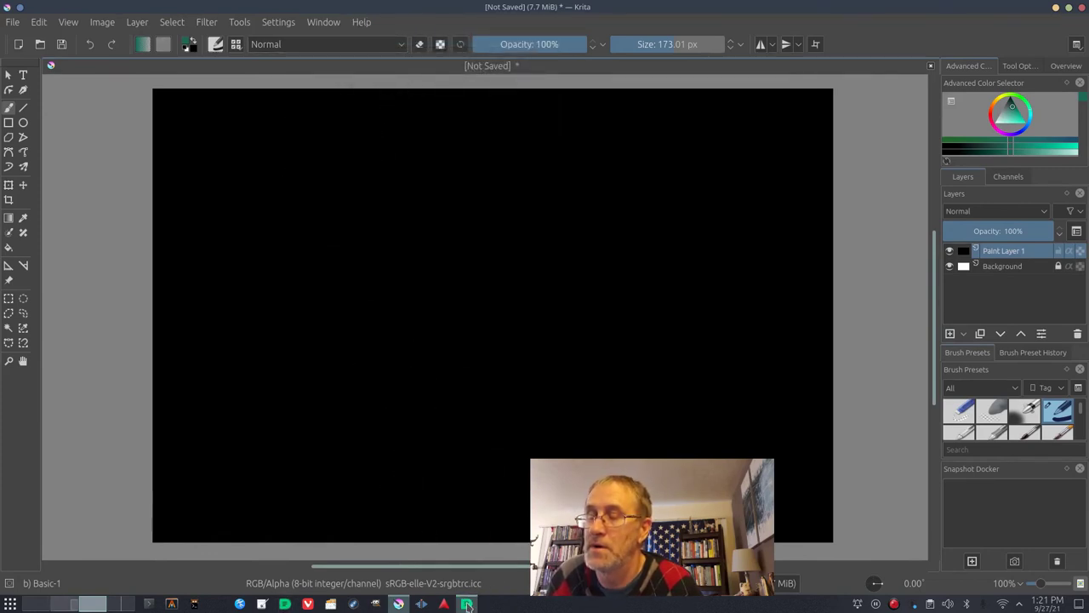
{"action": "mouse_move", "coordinate": [466, 605]}
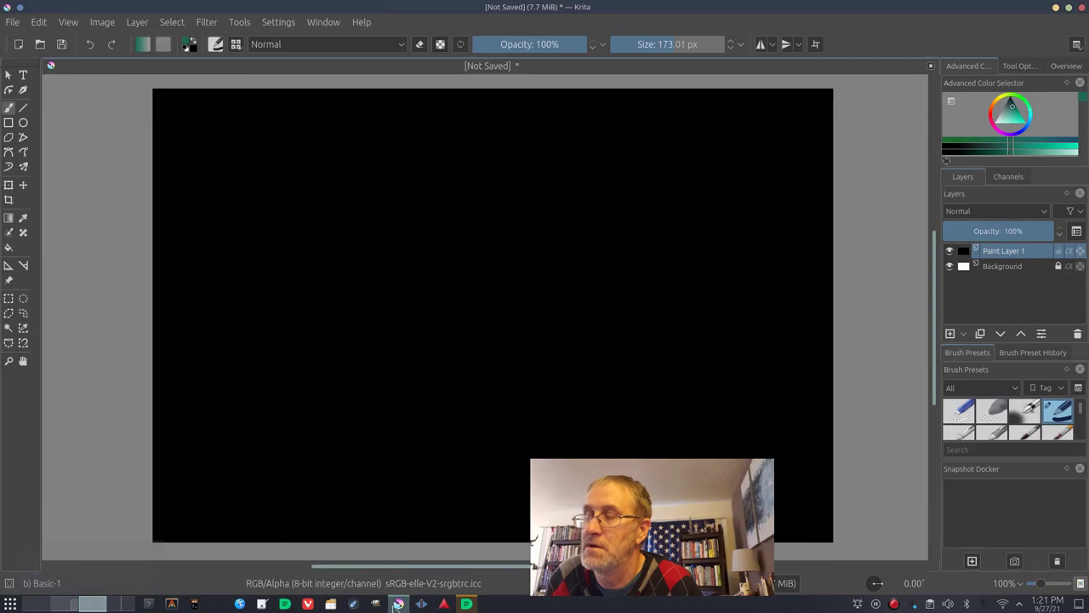
Step: Skim the Krita 5.0 Manual welcome page in Dissenter, then close the browser window
{"action": "left_click", "coordinate": [466, 604]}
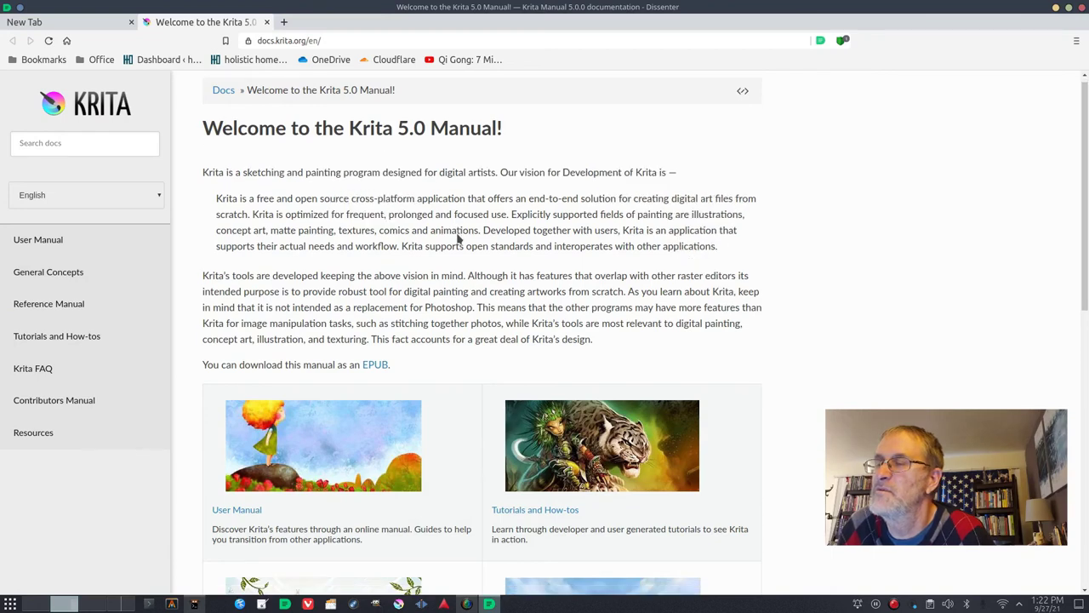
{"action": "scroll", "coordinate": [457, 239], "scroll_direction": "down", "scroll_amount": 3}
{"action": "scroll", "coordinate": [457, 234], "scroll_direction": "down", "scroll_amount": 9}
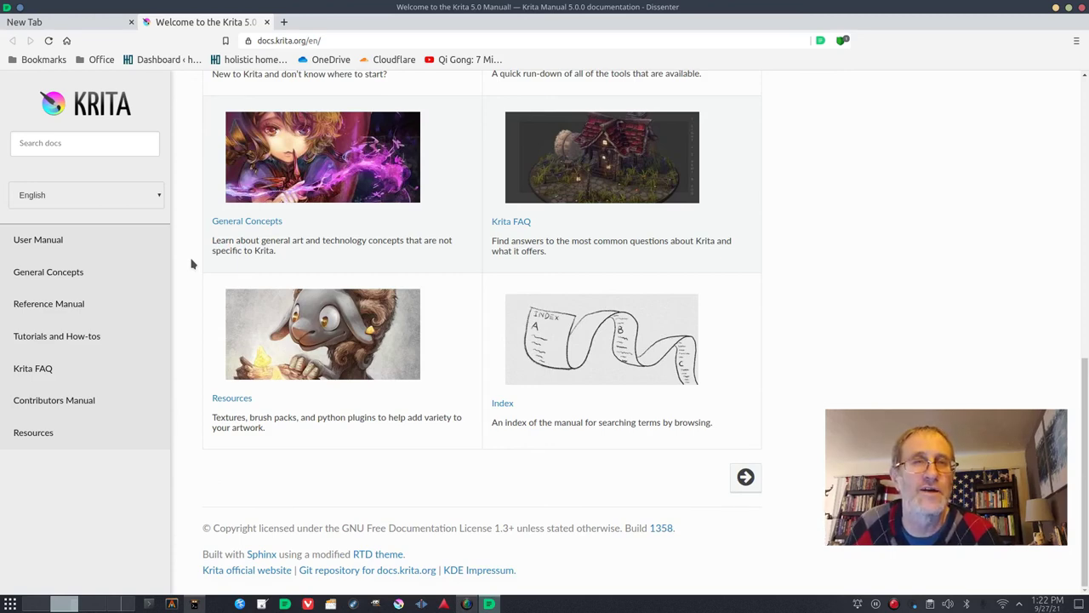
{"action": "scroll", "coordinate": [191, 263], "scroll_direction": "up", "scroll_amount": 8}
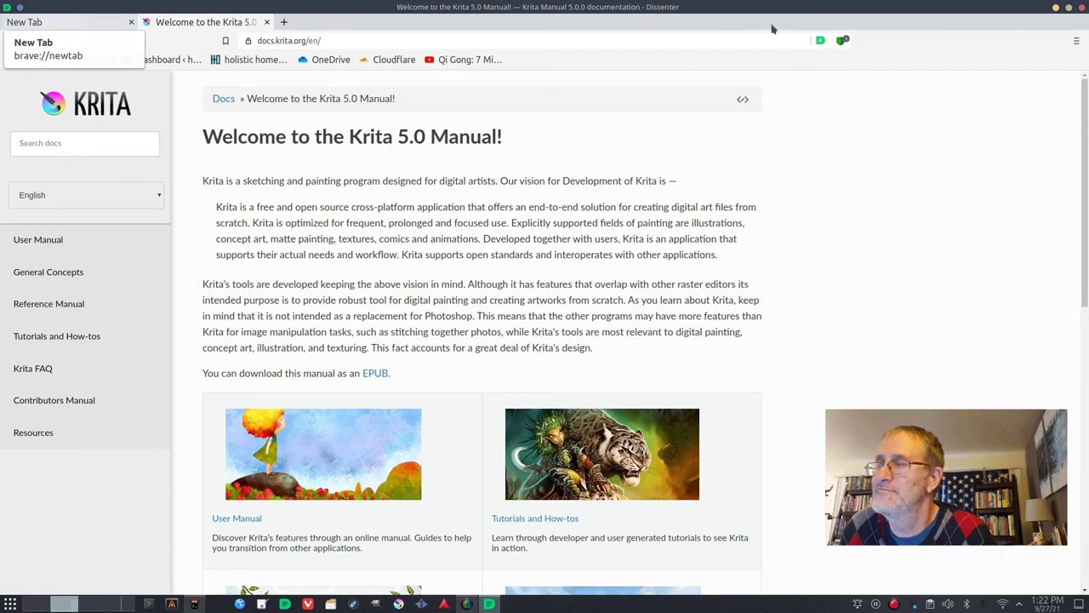
{"action": "left_click", "coordinate": [1083, 8]}
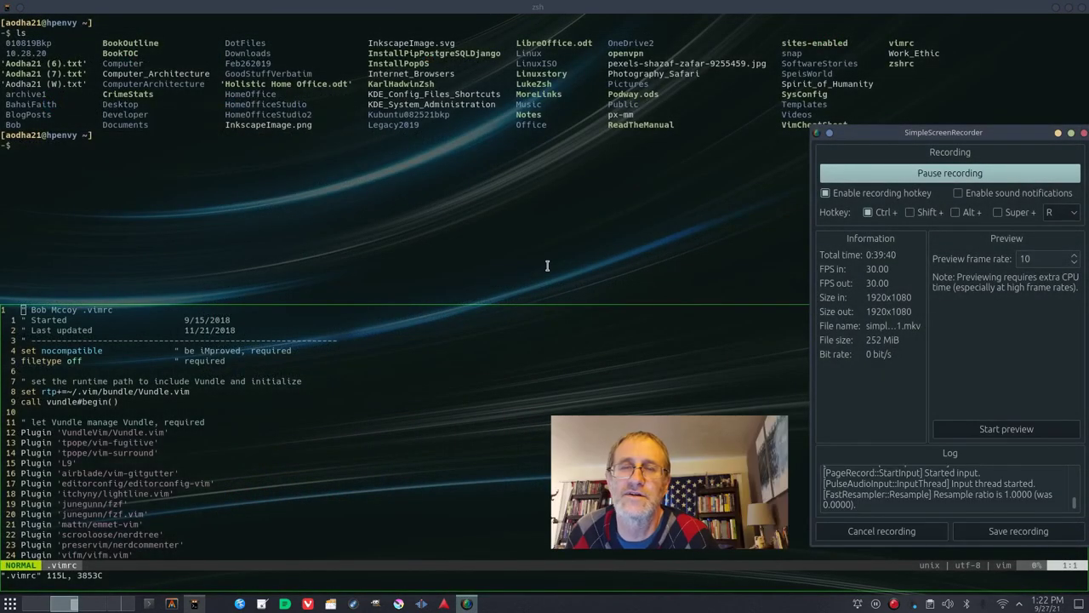